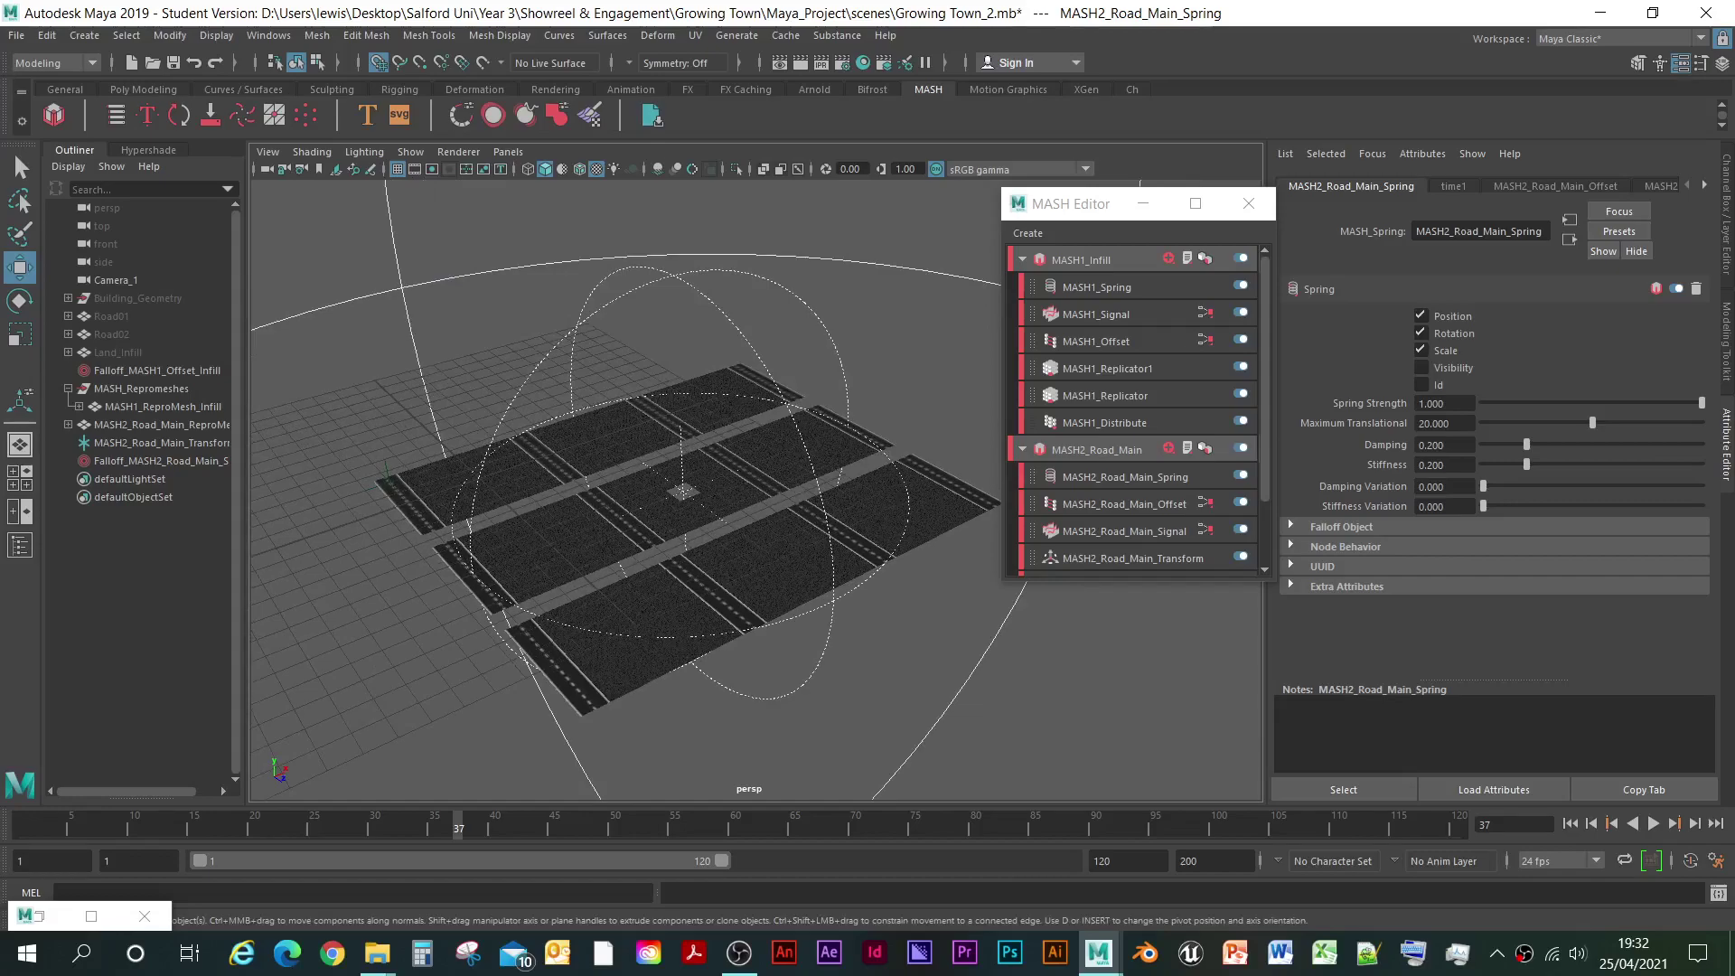
- Duplicate the MASH2_Road_Main network and collapse the two original networks in the MASH Editor
{"action": "left_click", "coordinate": [1096, 450]}
{"action": "left_click", "coordinate": [1096, 450]}
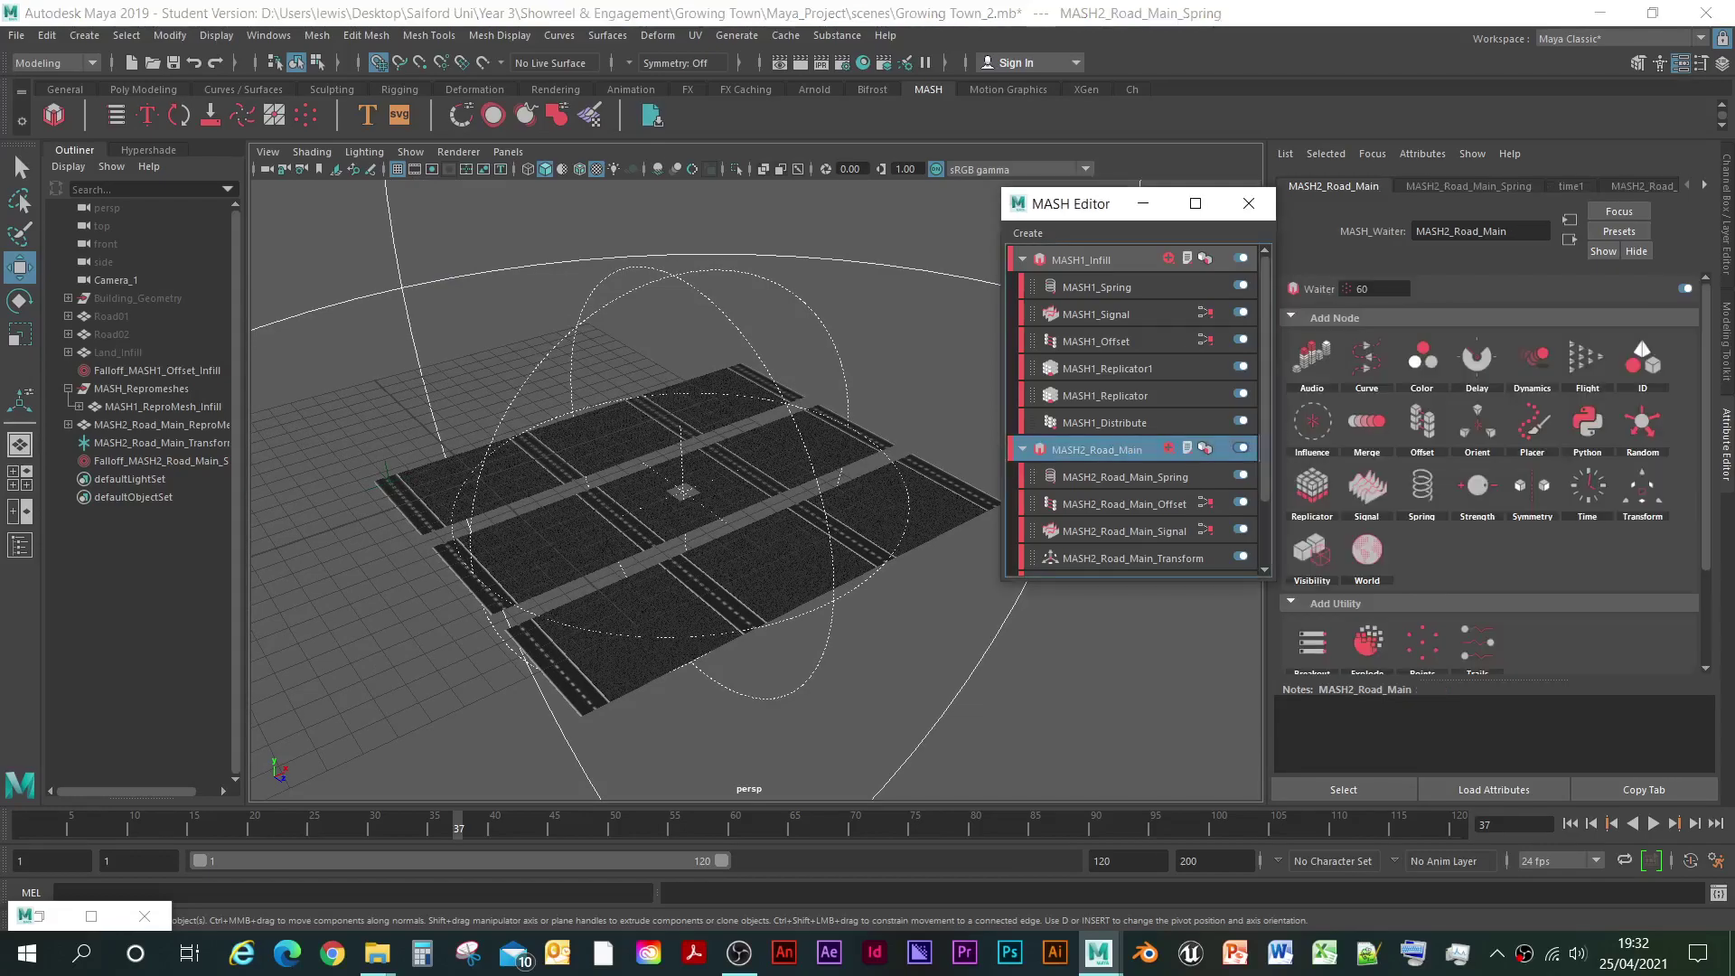
{"action": "right_click", "coordinate": [1098, 449]}
{"action": "left_click", "coordinate": [1166, 478]}
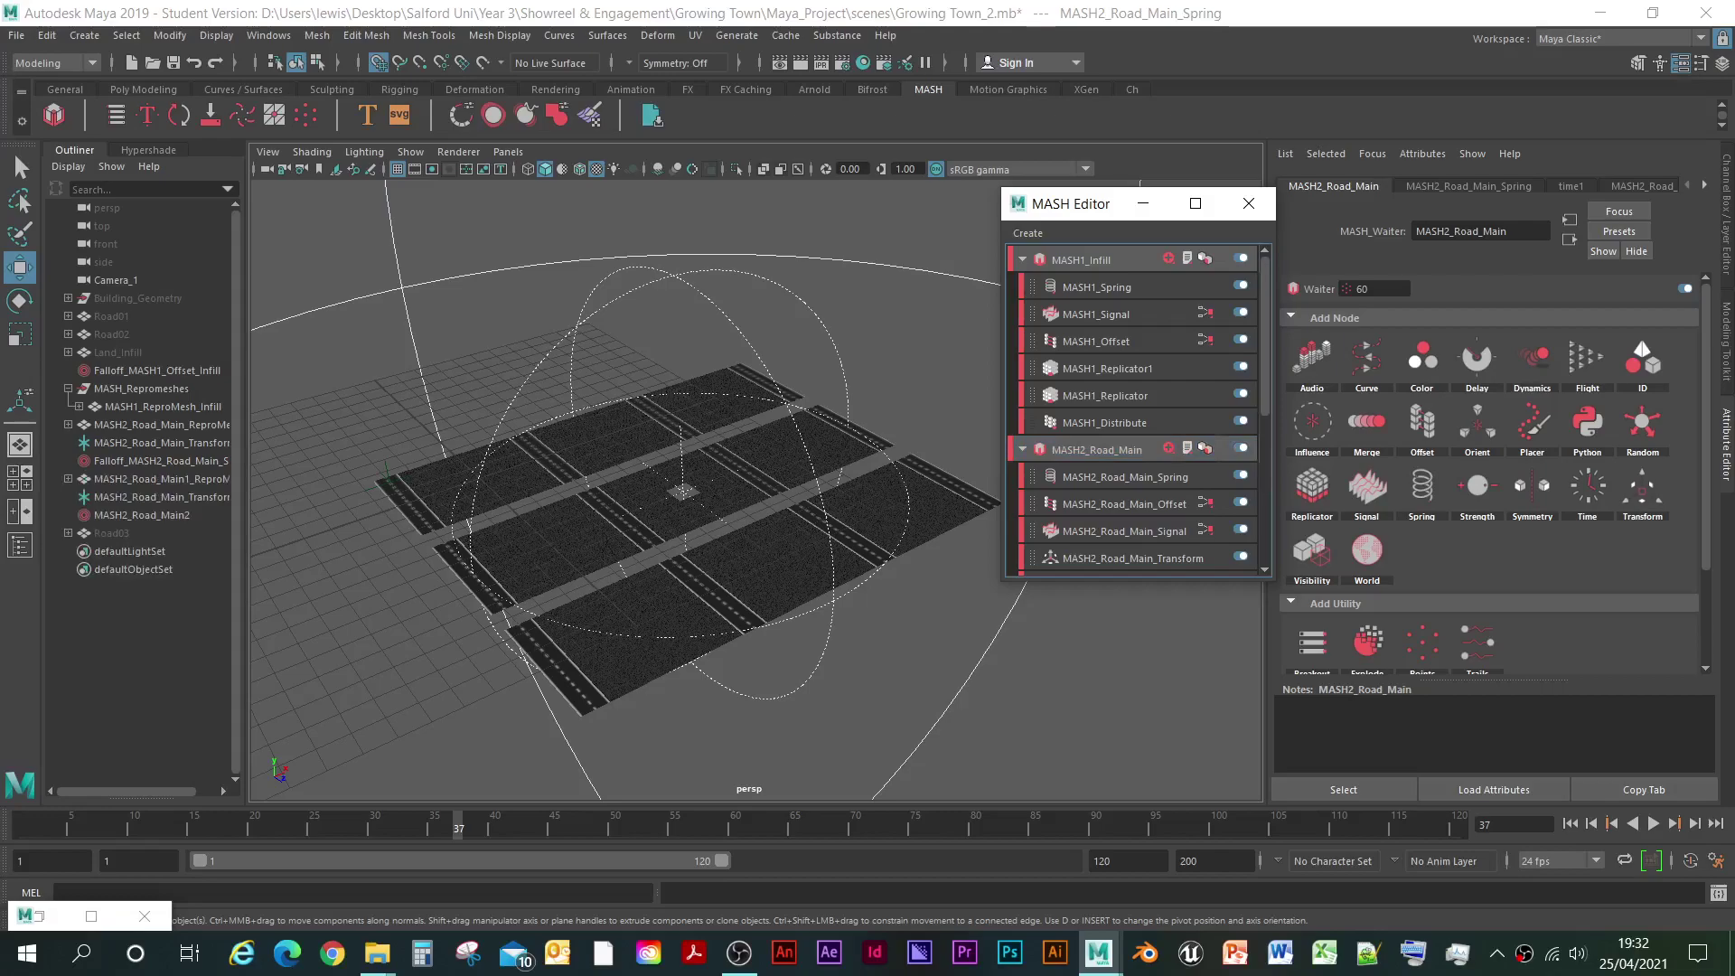
{"action": "left_click", "coordinate": [1022, 259]}
{"action": "left_click", "coordinate": [1022, 287]}
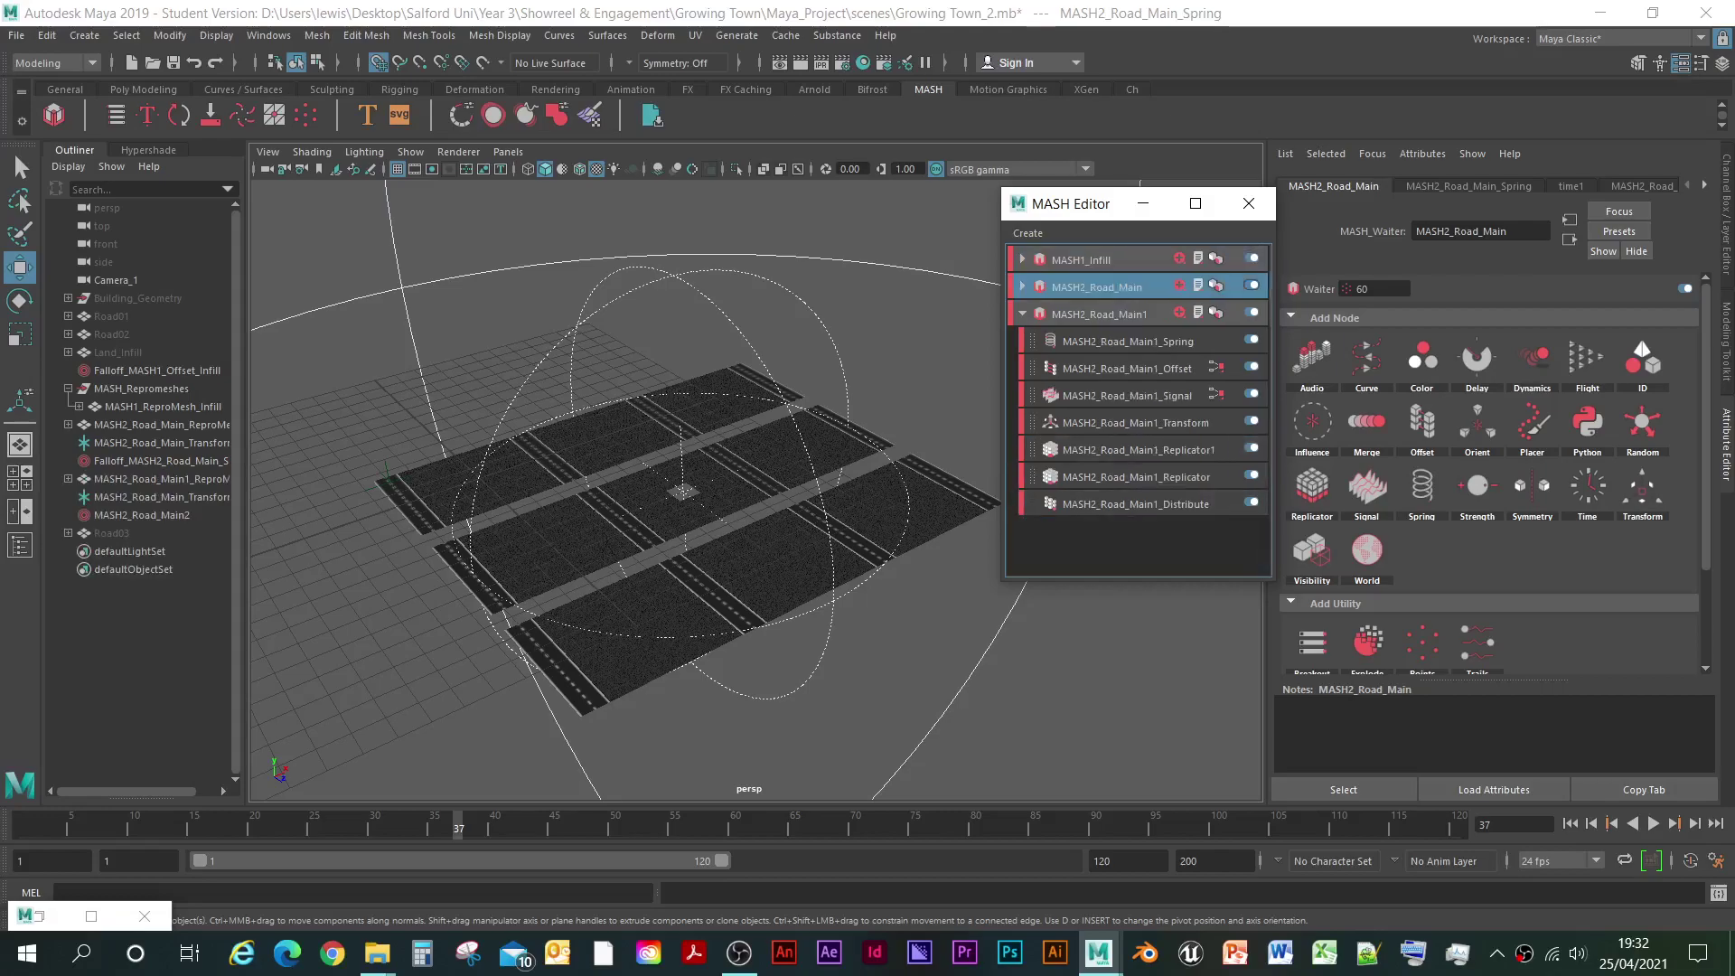
- Rename the duplicated MASH2_Road_Main1 network to MASH2_Road_Cross
{"action": "left_click", "coordinate": [1099, 313]}
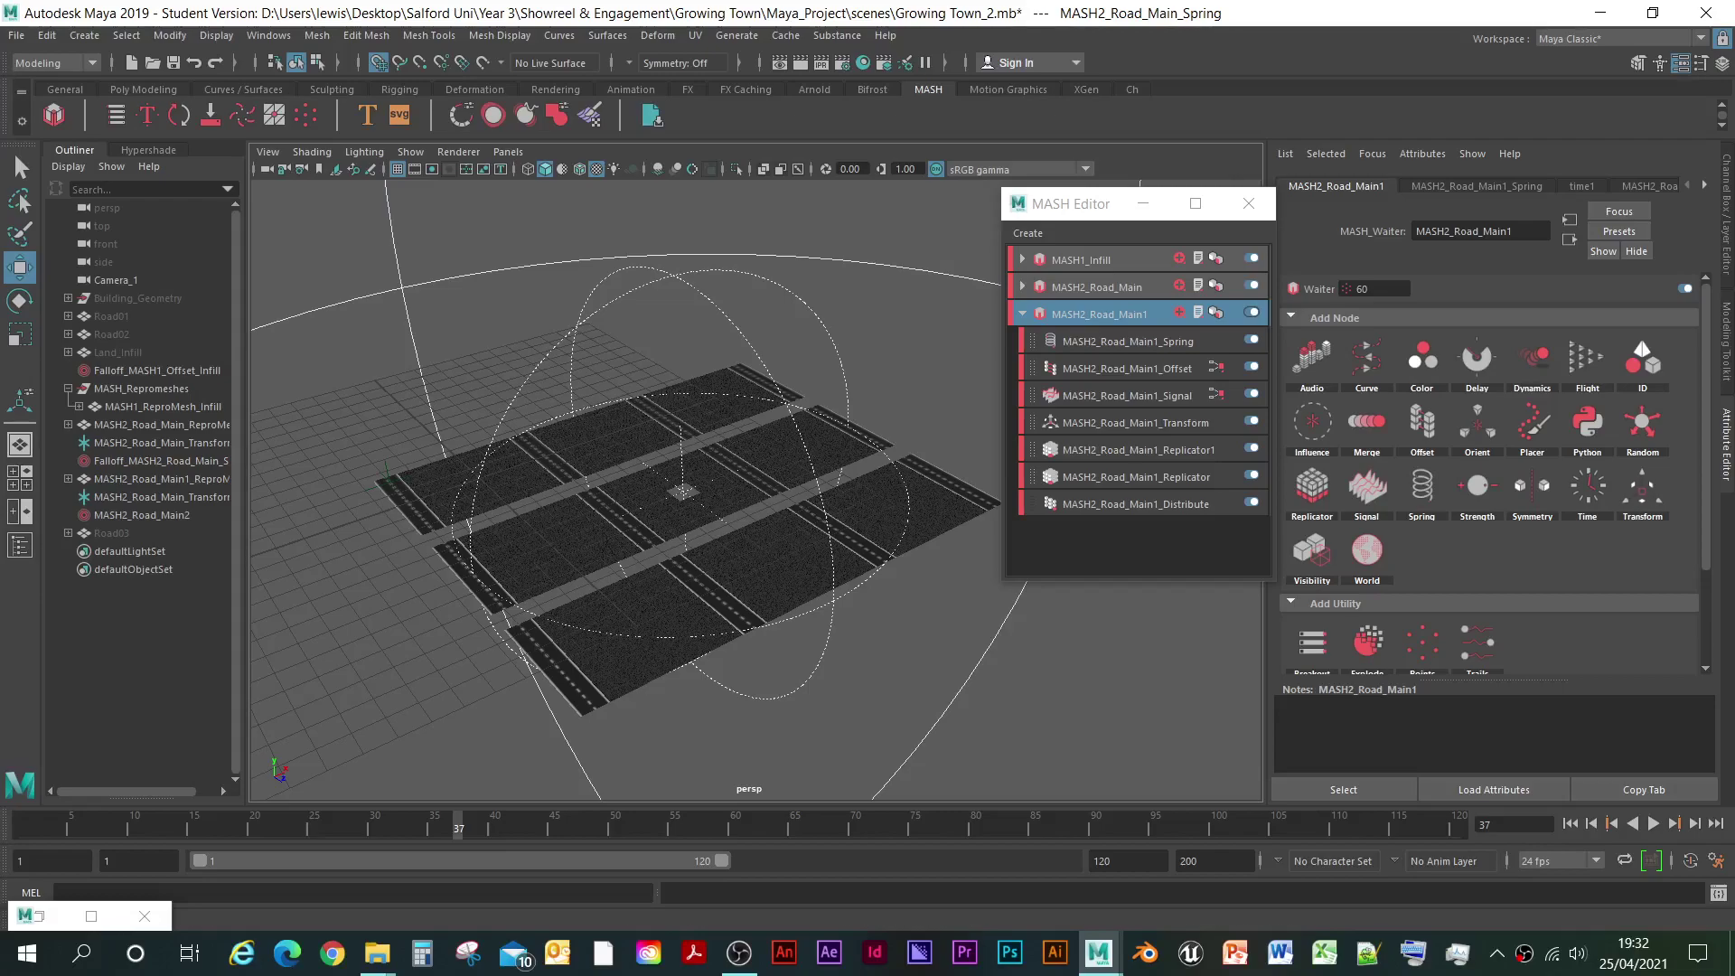
{"action": "left_click", "coordinate": [1514, 231]}
{"action": "key", "text": "BackSpace"}
{"action": "key", "text": "BackSpace"}
{"action": "key", "text": "BackSpace"}
{"action": "type", "text": "Cross"}
{"action": "key", "text": "Return"}
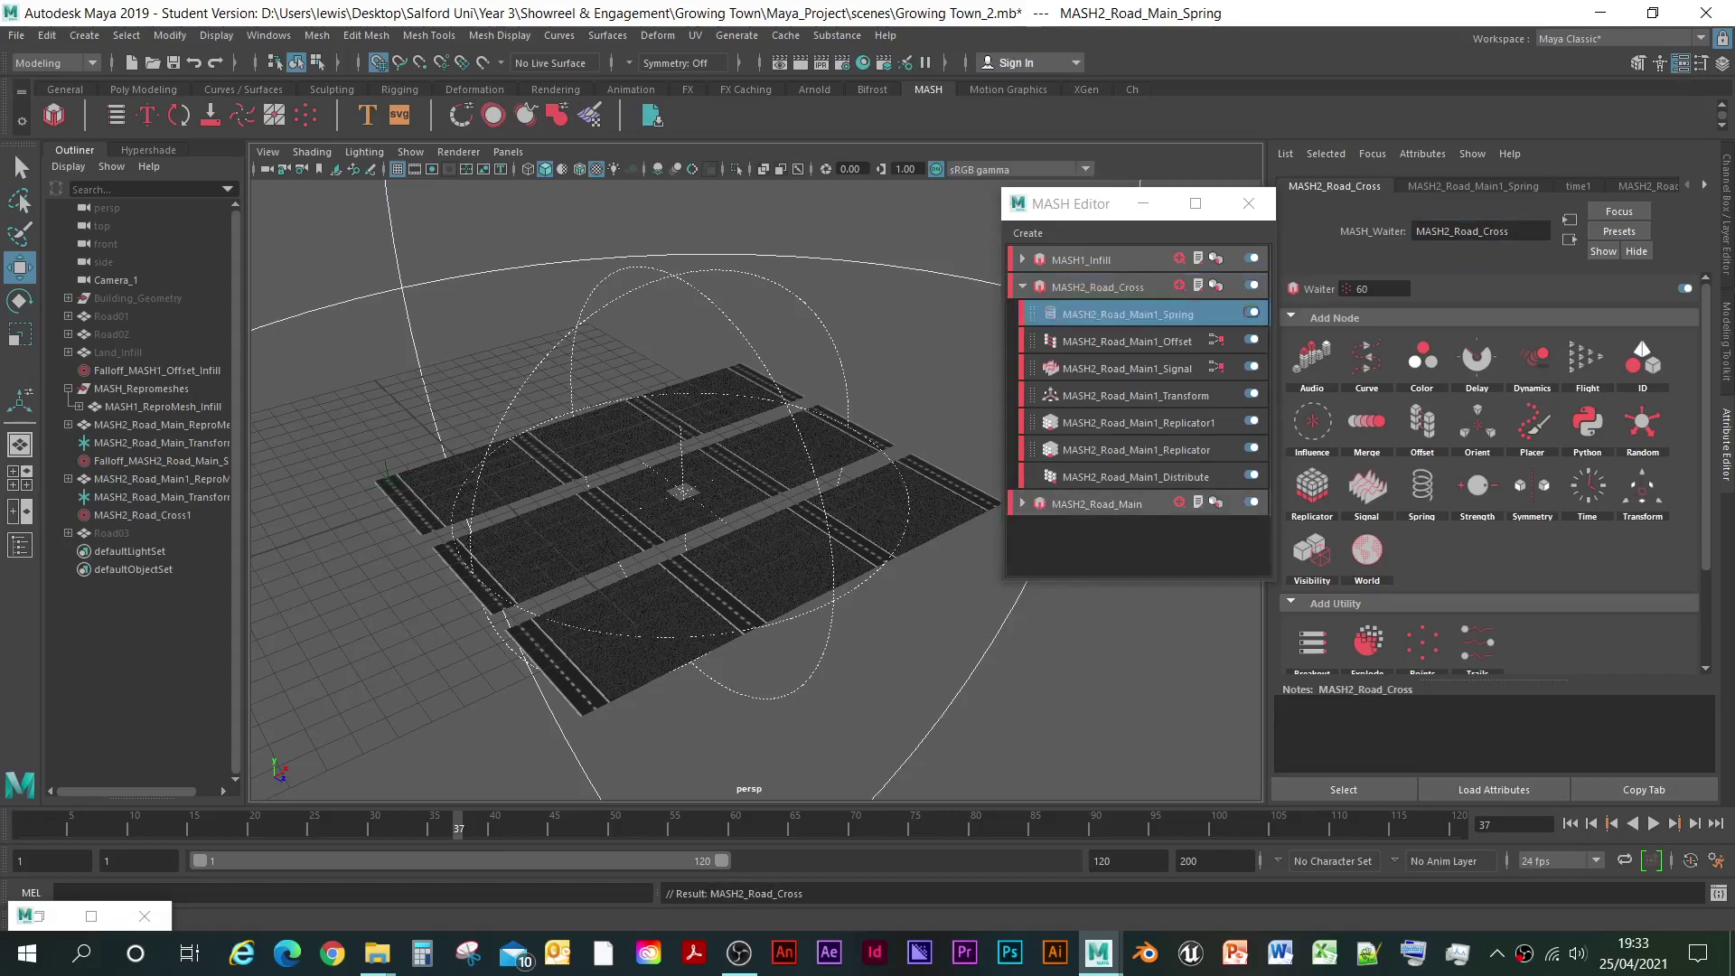
- Collapse the MASH2_Road_Cross network and rename it to MASH3_Road_Cross
{"action": "left_click", "coordinate": [1098, 504]}
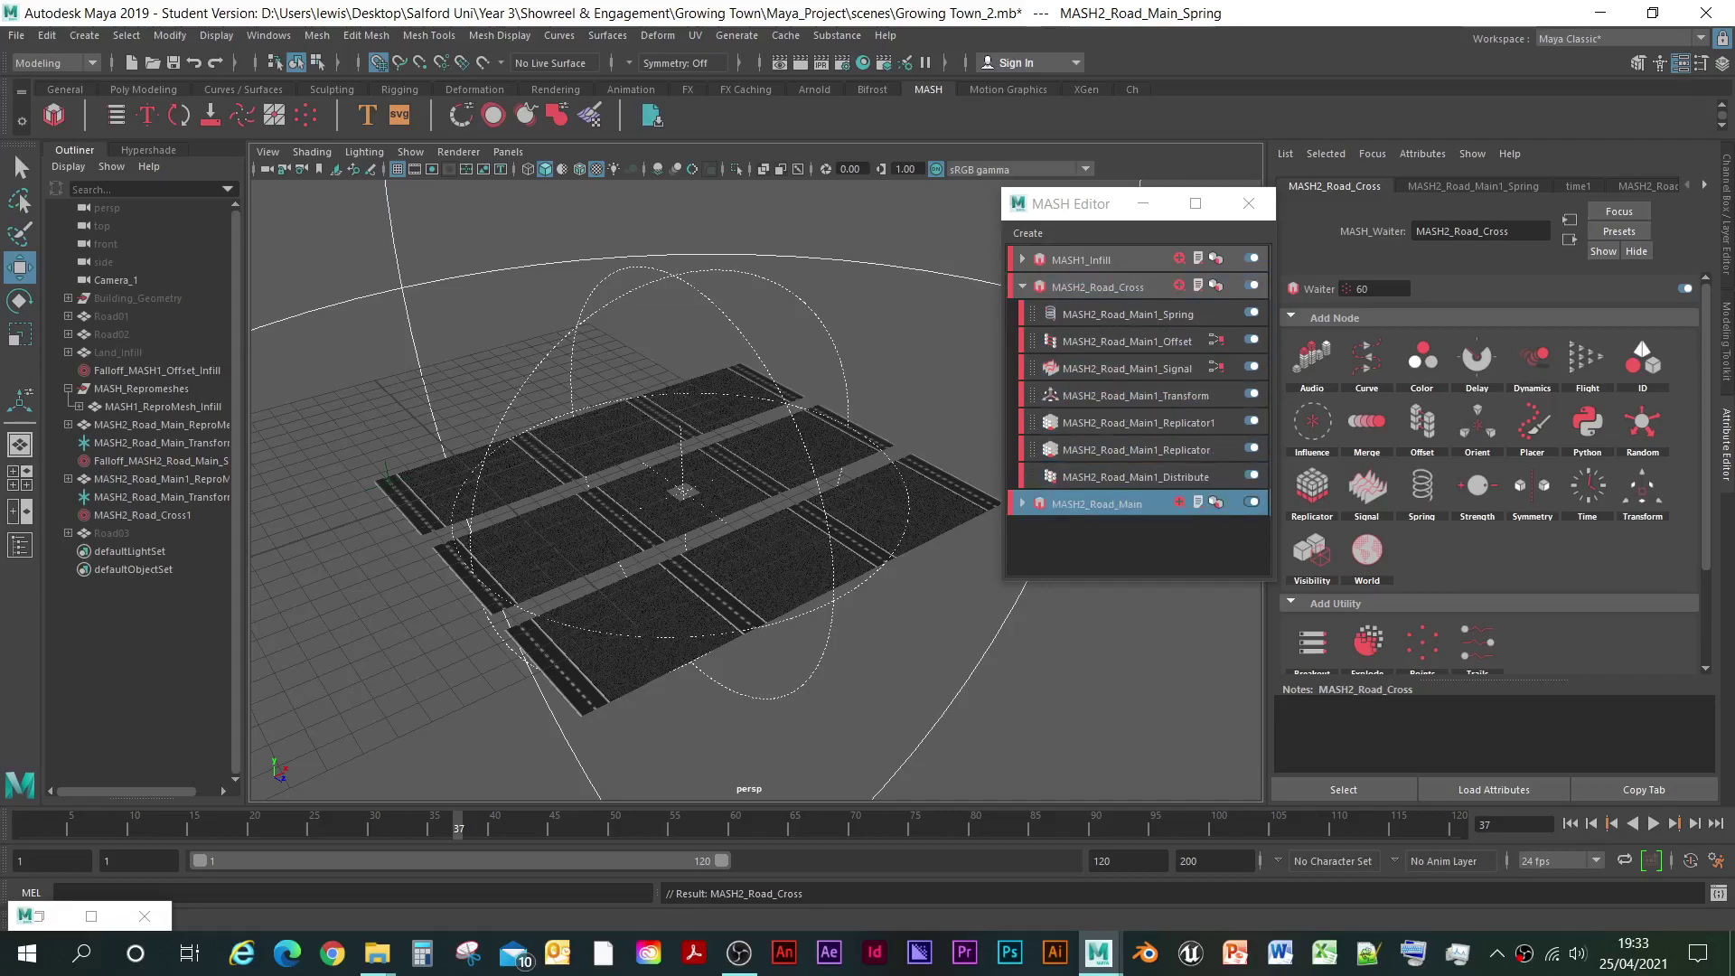
{"action": "left_click", "coordinate": [1098, 286]}
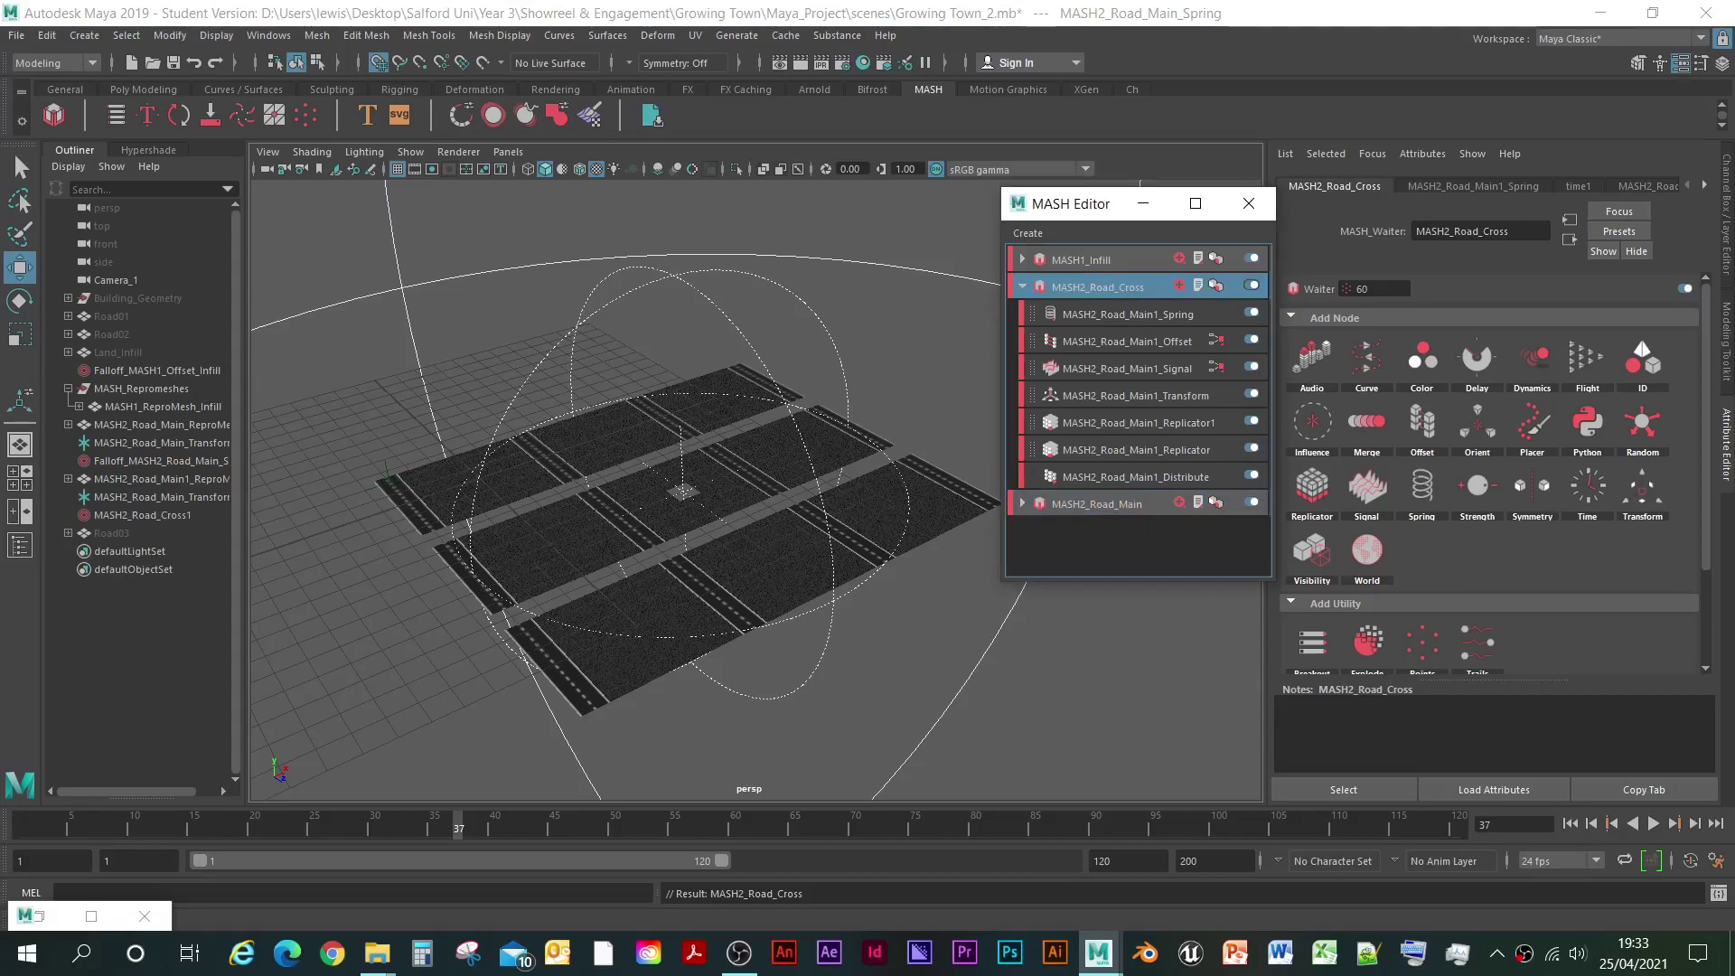
{"action": "left_click", "coordinate": [1022, 286]}
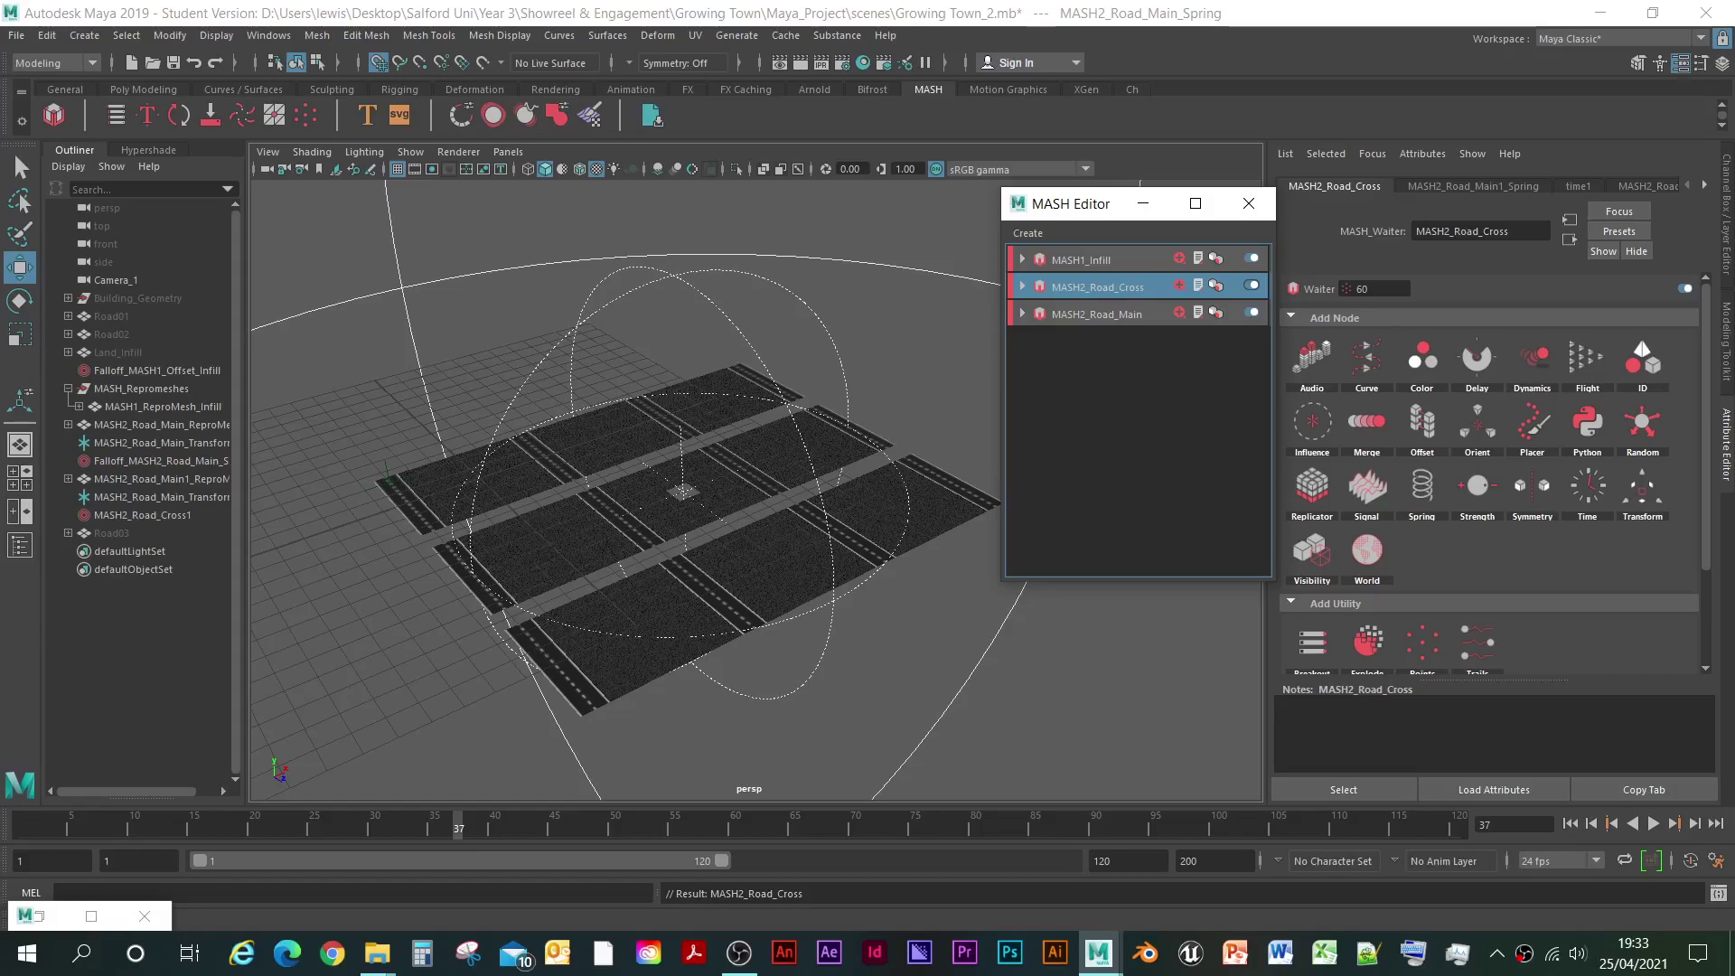
{"action": "left_click", "coordinate": [1096, 314]}
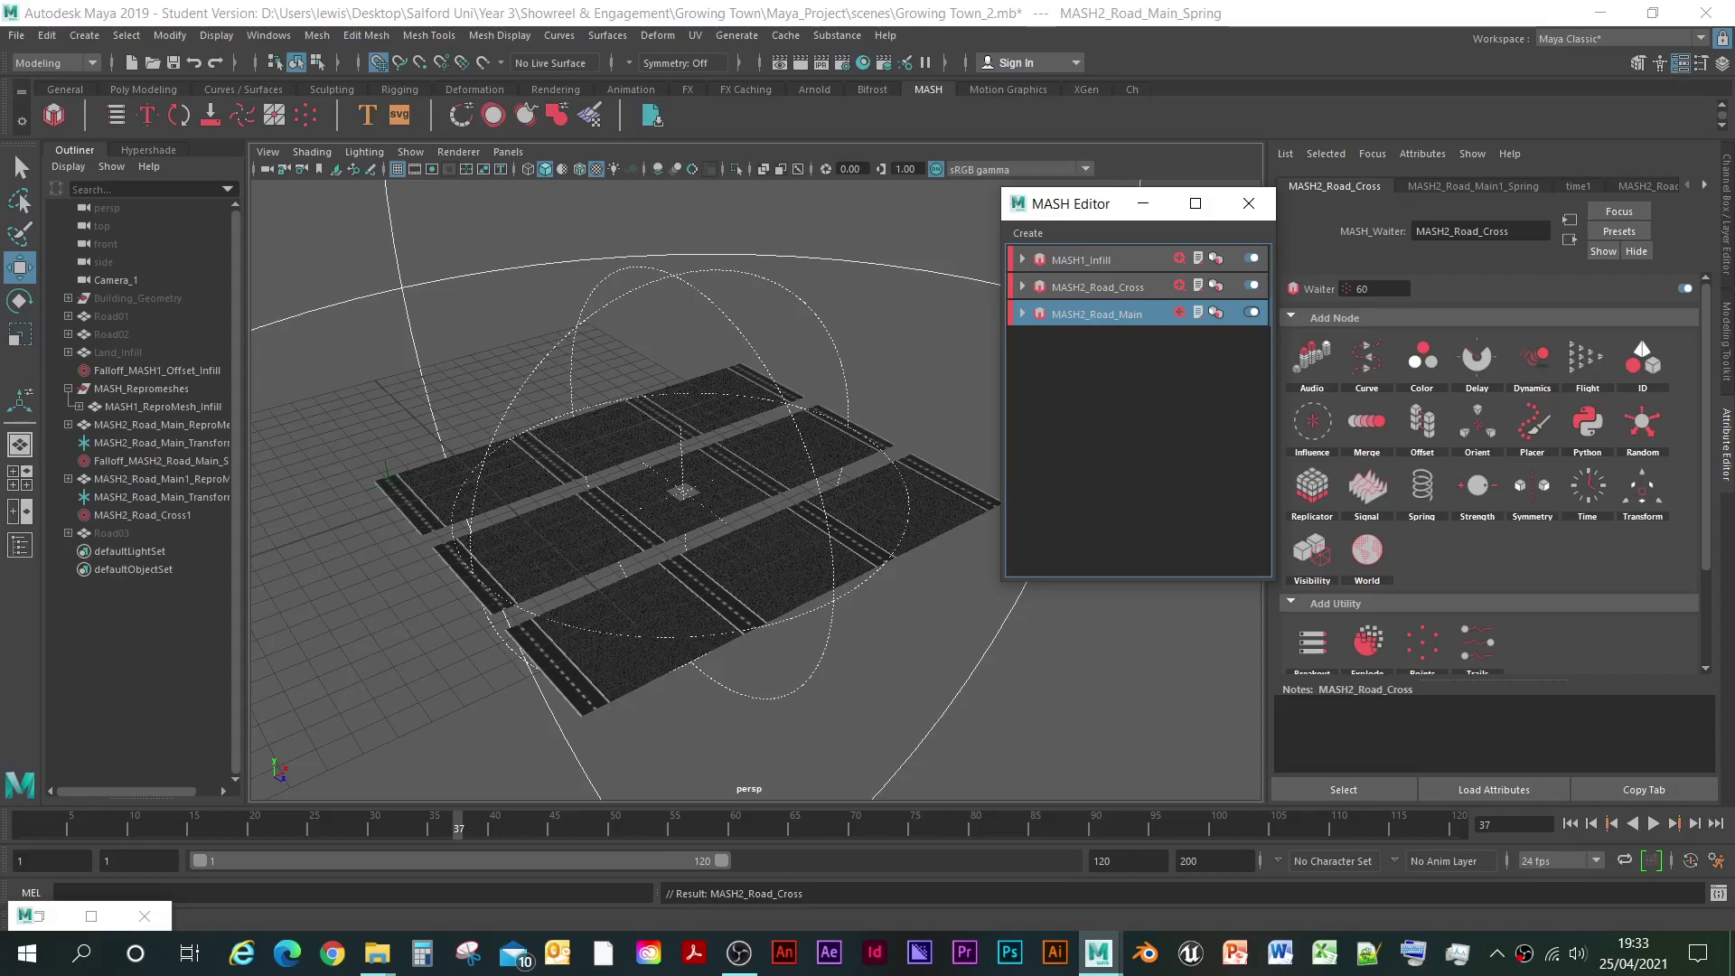
{"action": "left_click", "coordinate": [1097, 286]}
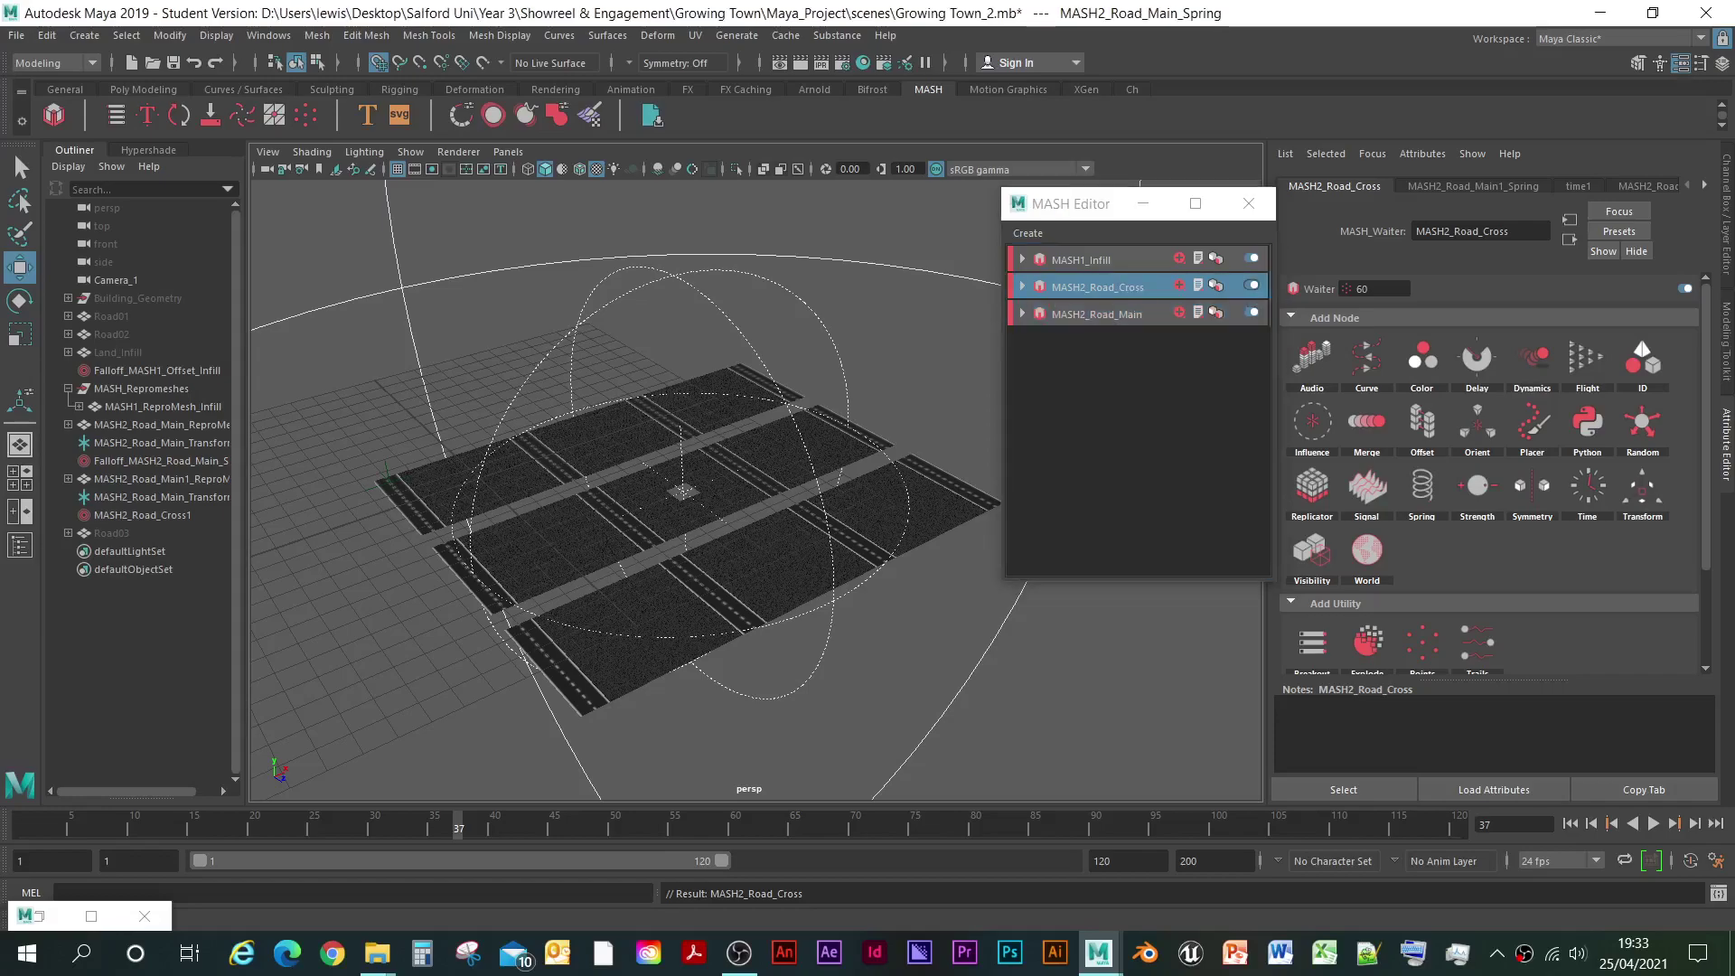
{"action": "left_click", "coordinate": [1449, 232]}
{"action": "key", "text": "BackSpace"}
{"action": "type", "text": "3"}
{"action": "key", "text": "Return"}
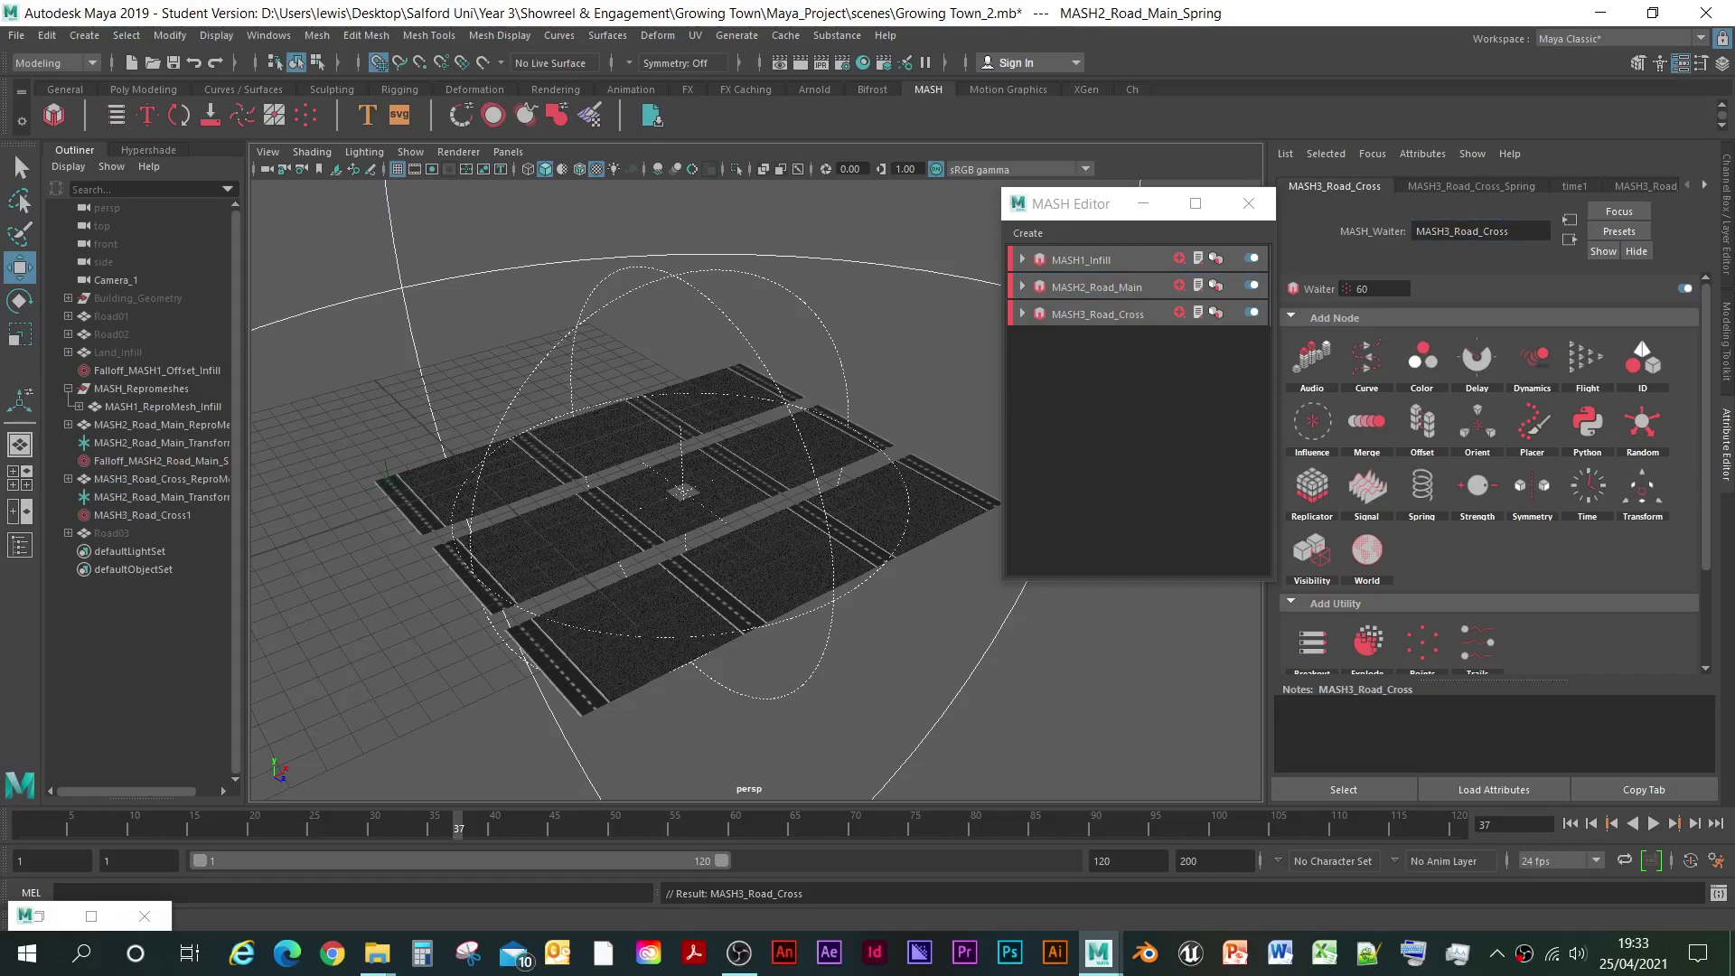
- Expand the MASH3_Road_Cross network and rename its Distribute node to MASH3_Distribute
{"action": "left_click", "coordinate": [1022, 313]}
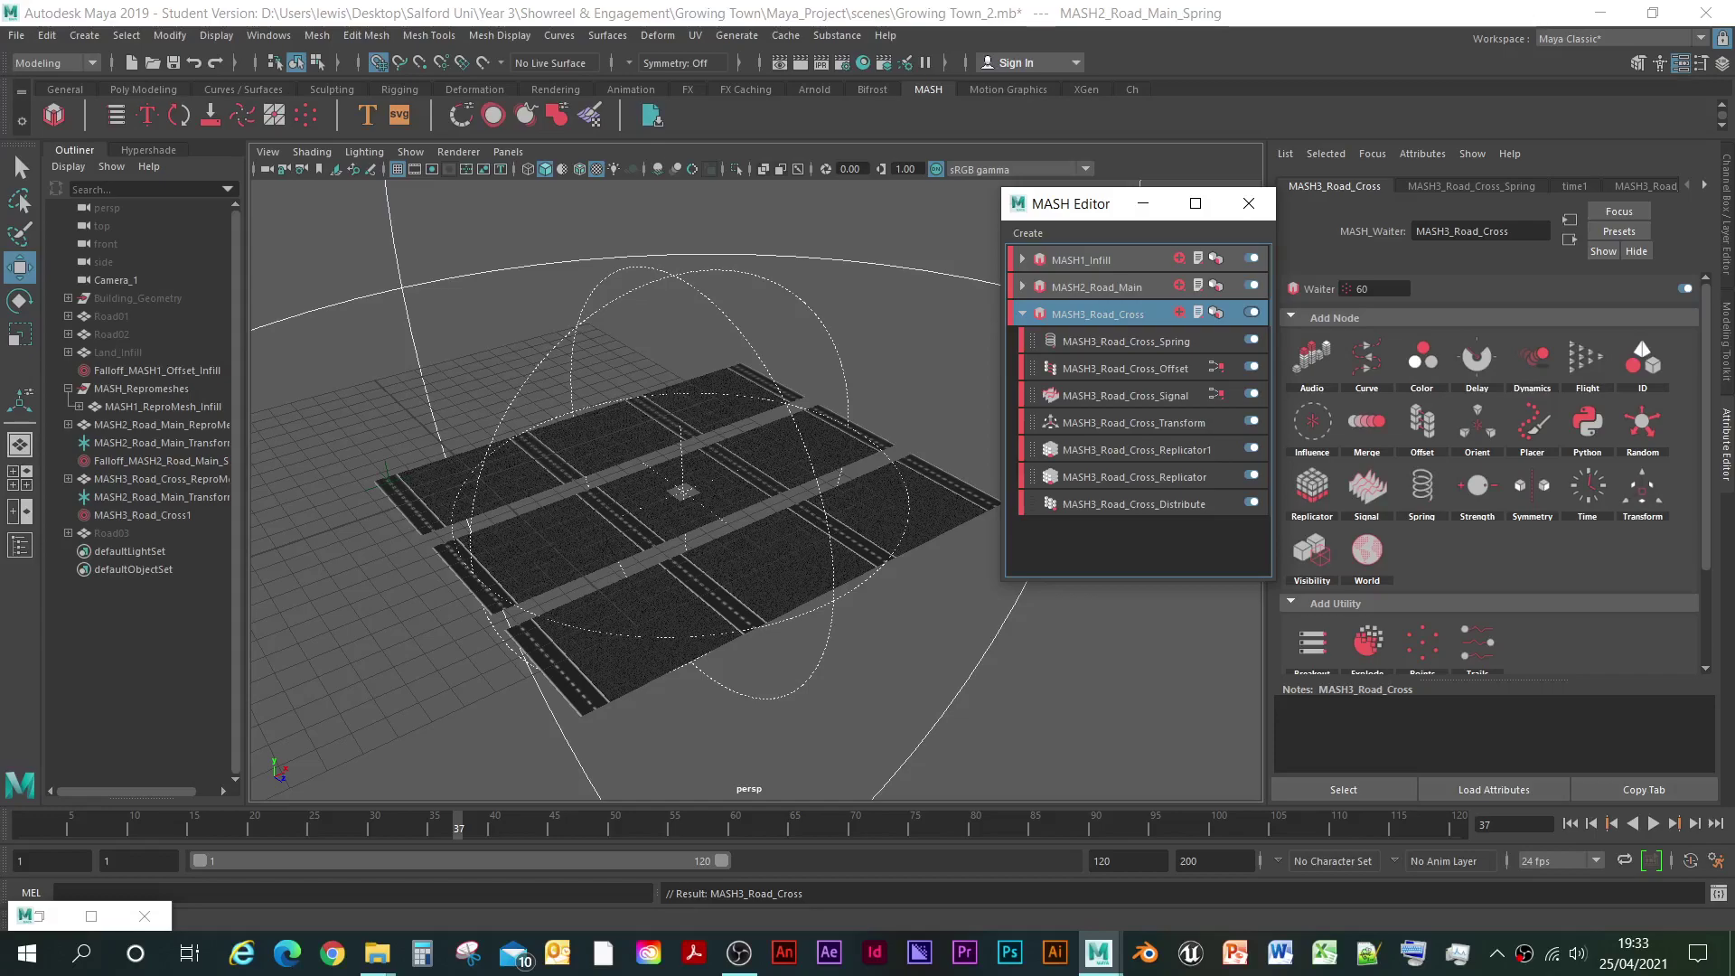
{"action": "left_click", "coordinate": [1133, 504]}
{"action": "left_click", "coordinate": [1502, 232]}
{"action": "key", "text": "BackSpace"}
{"action": "key", "text": "BackSpace"}
{"action": "key", "text": "BackSpace"}
{"action": "key", "text": "BackSpace"}
{"action": "key", "text": "BackSpace"}
{"action": "key", "text": "BackSpace"}
{"action": "key", "text": "BackSpace"}
{"action": "key", "text": "BackSpace"}
{"action": "key", "text": "BackSpace"}
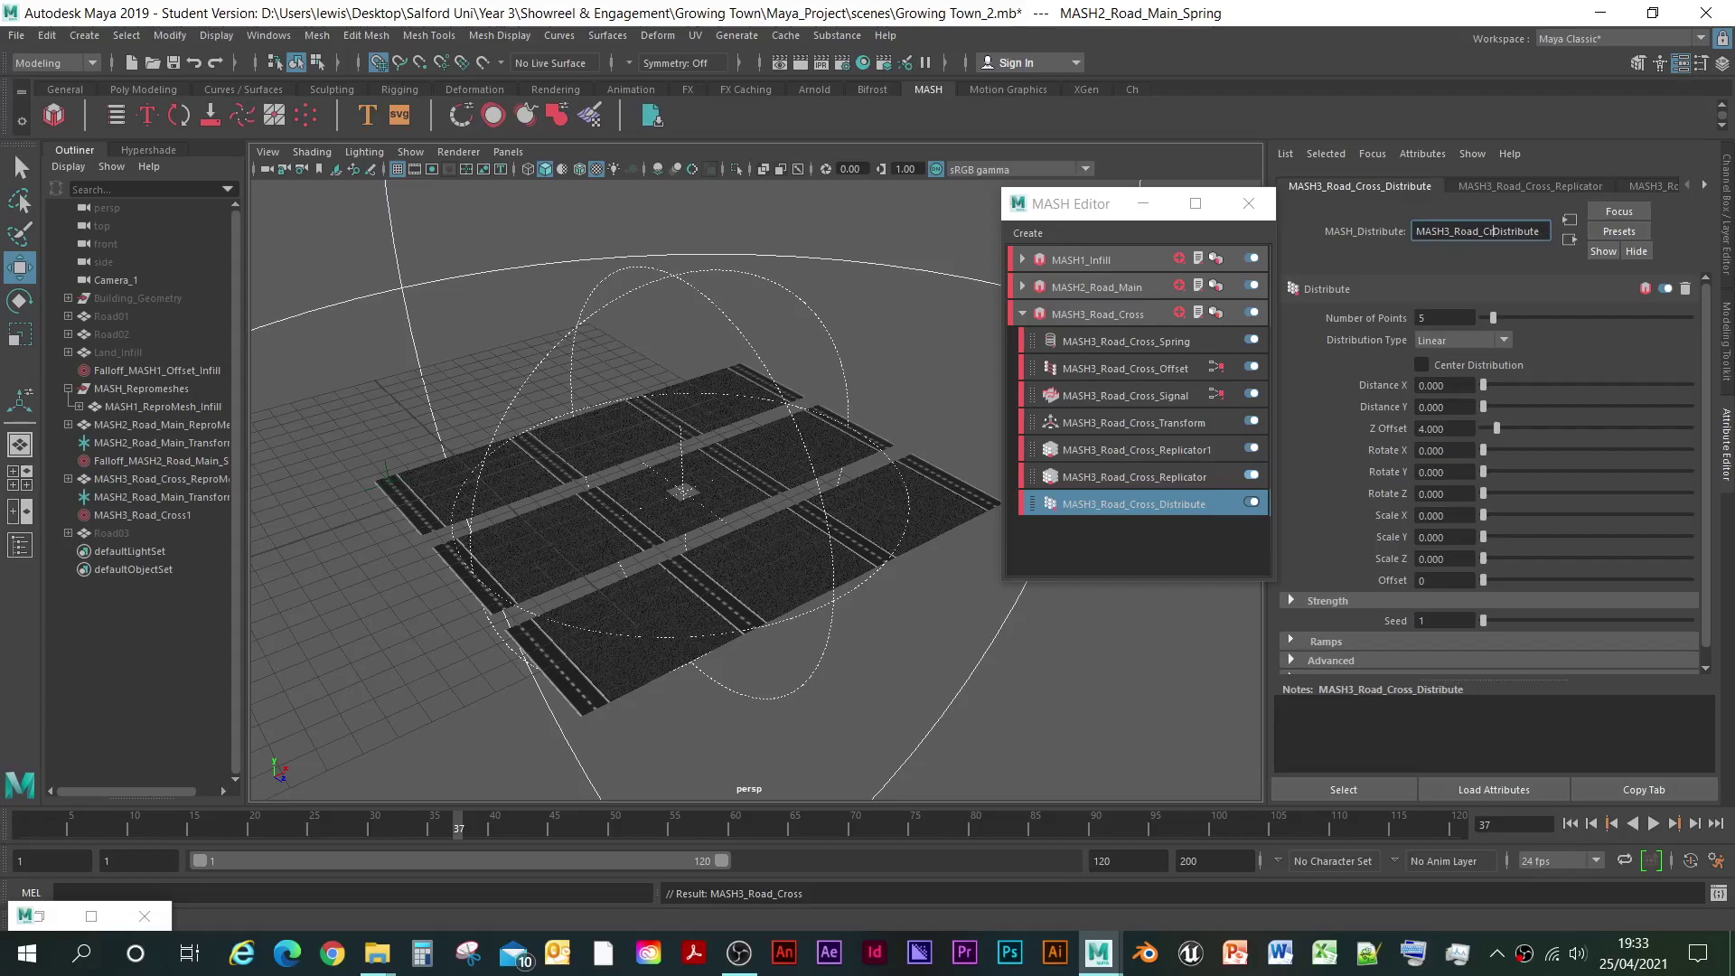
{"action": "key", "text": "BackSpace"}
{"action": "key", "text": "BackSpace"}
{"action": "key", "text": "Return"}
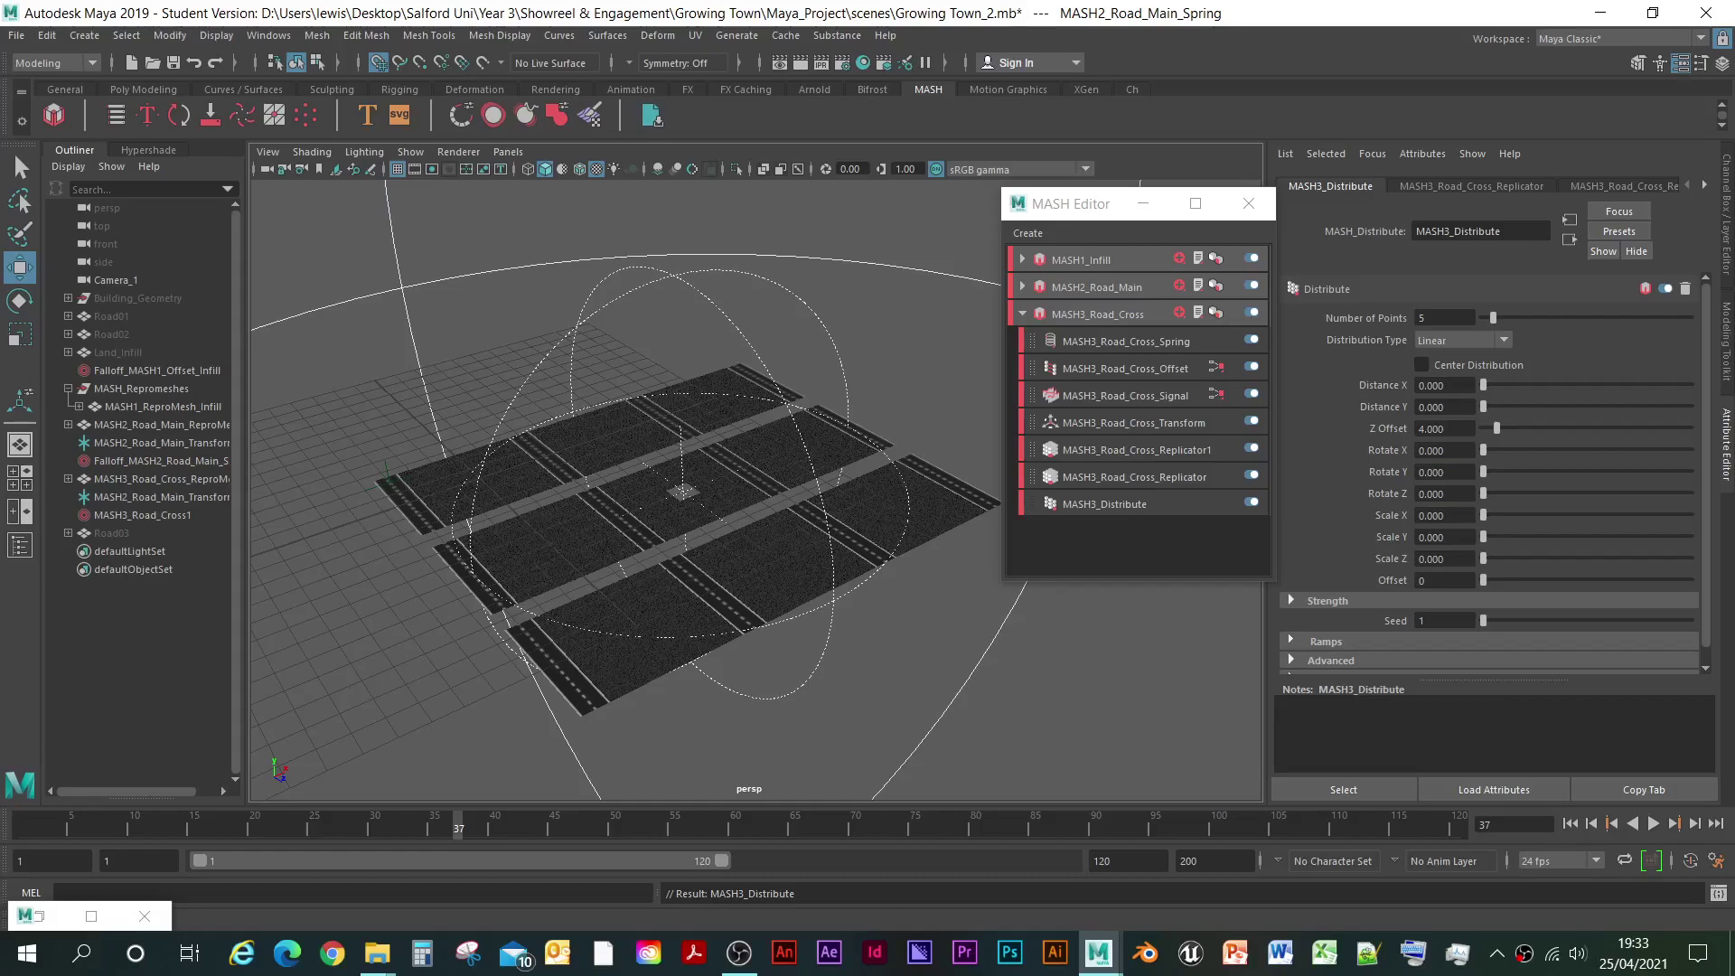
- Rename the unnumbered Replicator node of the cross-road network to MASH3_Road_Cross_Replicator2
{"action": "left_click", "coordinate": [1134, 477]}
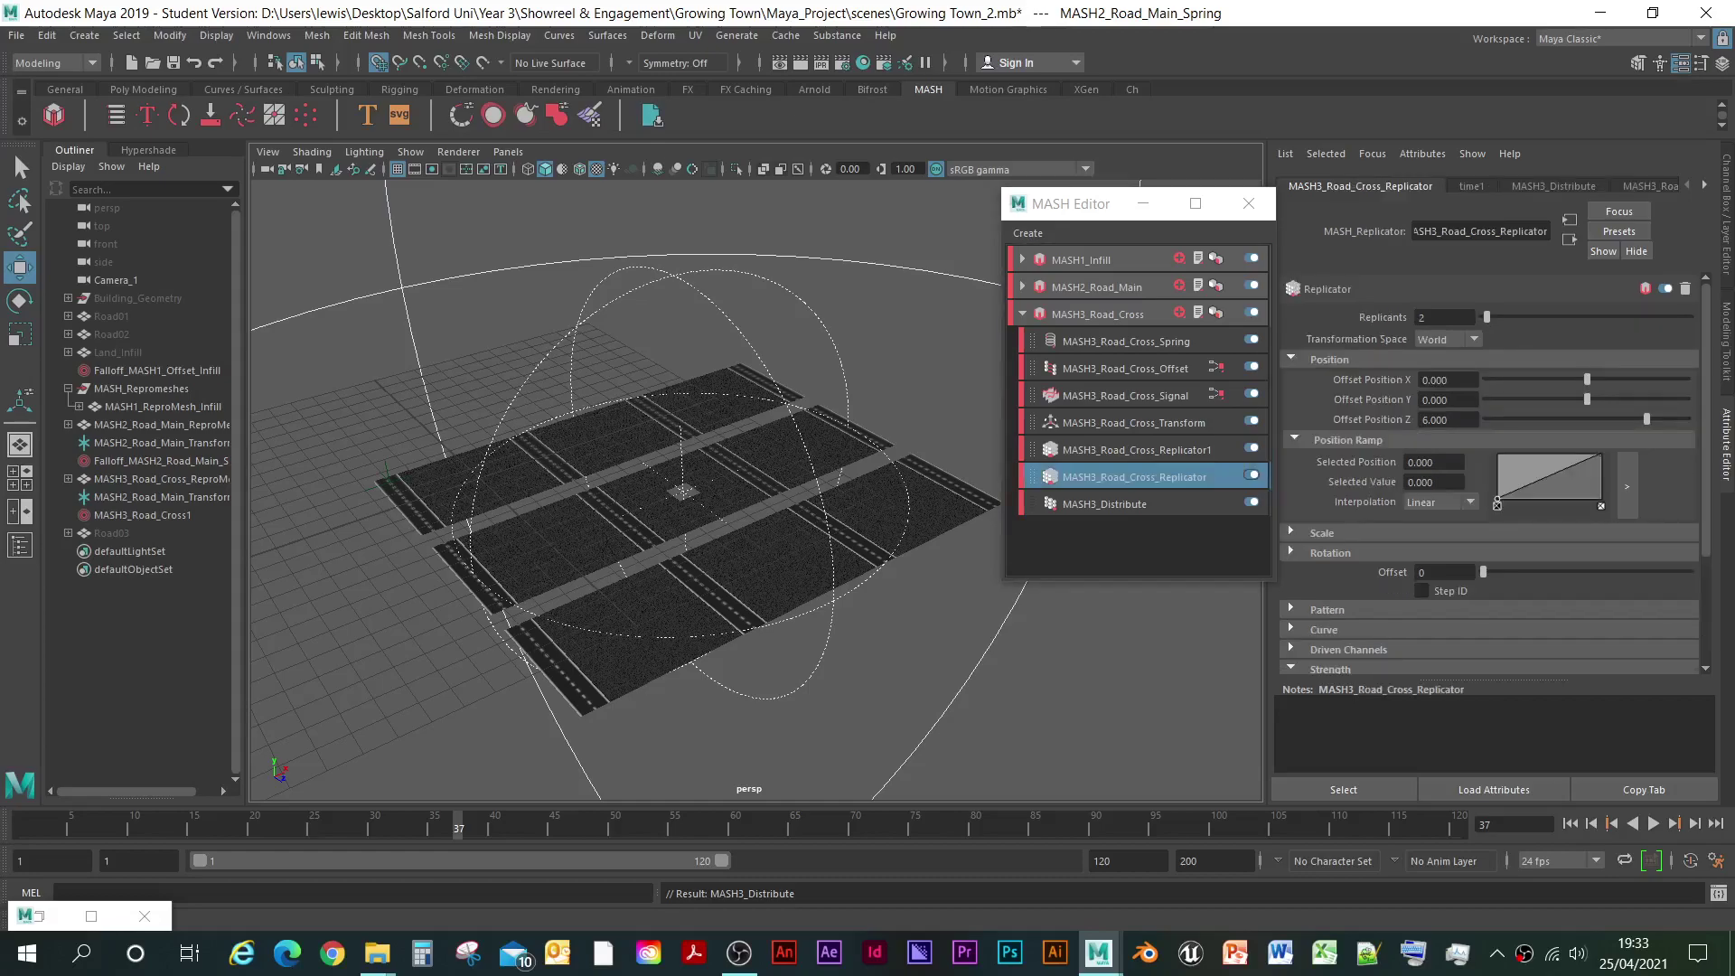
{"action": "left_click", "coordinate": [1528, 231]}
{"action": "type", "text": "2"}
{"action": "key", "text": "Return"}
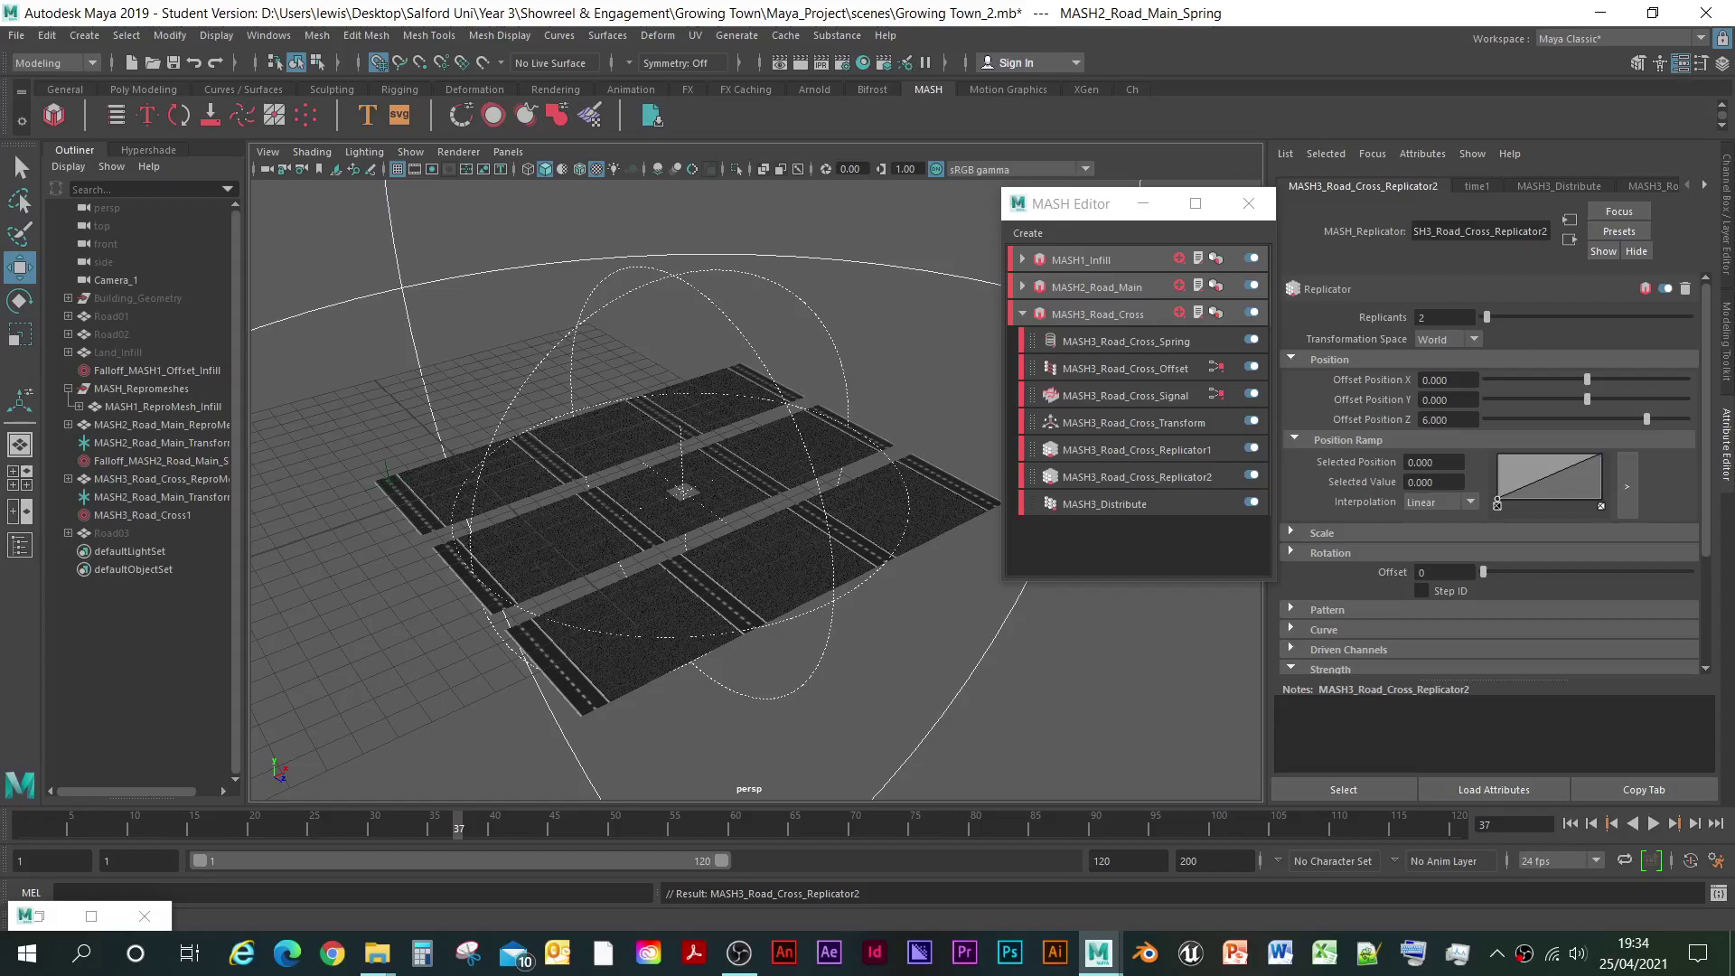
- Rename the MASH3_Road_Cross_Replicator1 node to MASH3_Road_Cross_Replicator3
{"action": "left_click", "coordinate": [1137, 450]}
{"action": "left_click", "coordinate": [1544, 231]}
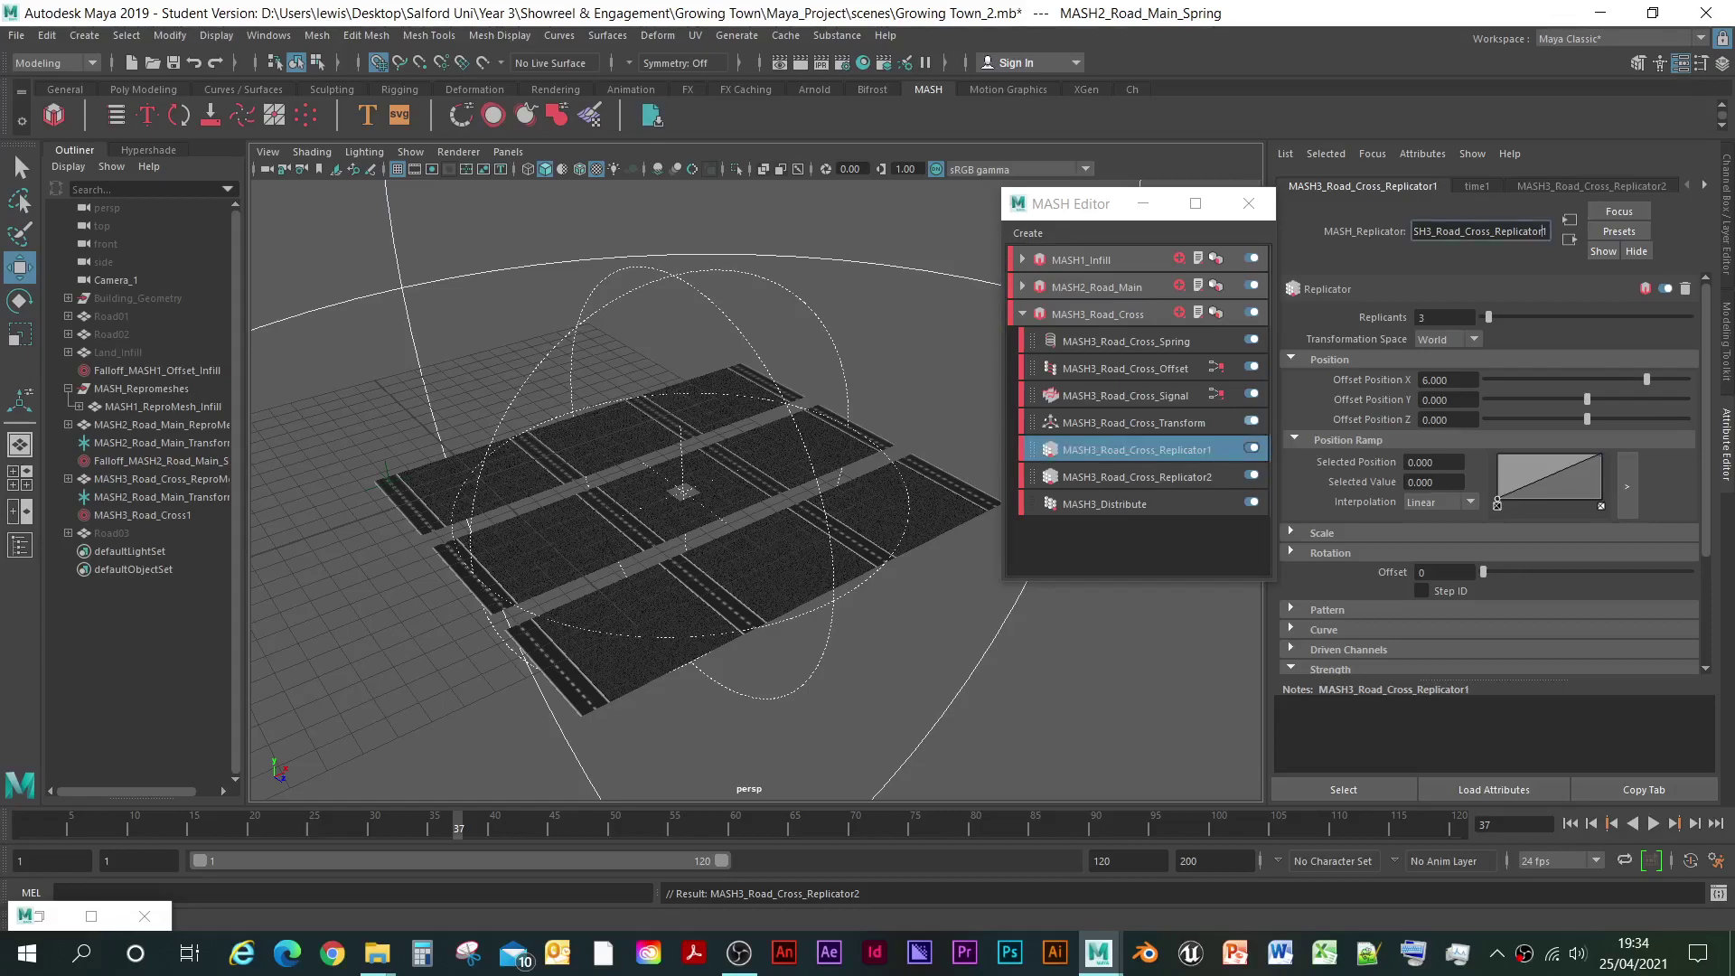
{"action": "key", "text": "BackSpace"}
{"action": "type", "text": "3"}
{"action": "key", "text": "Return"}
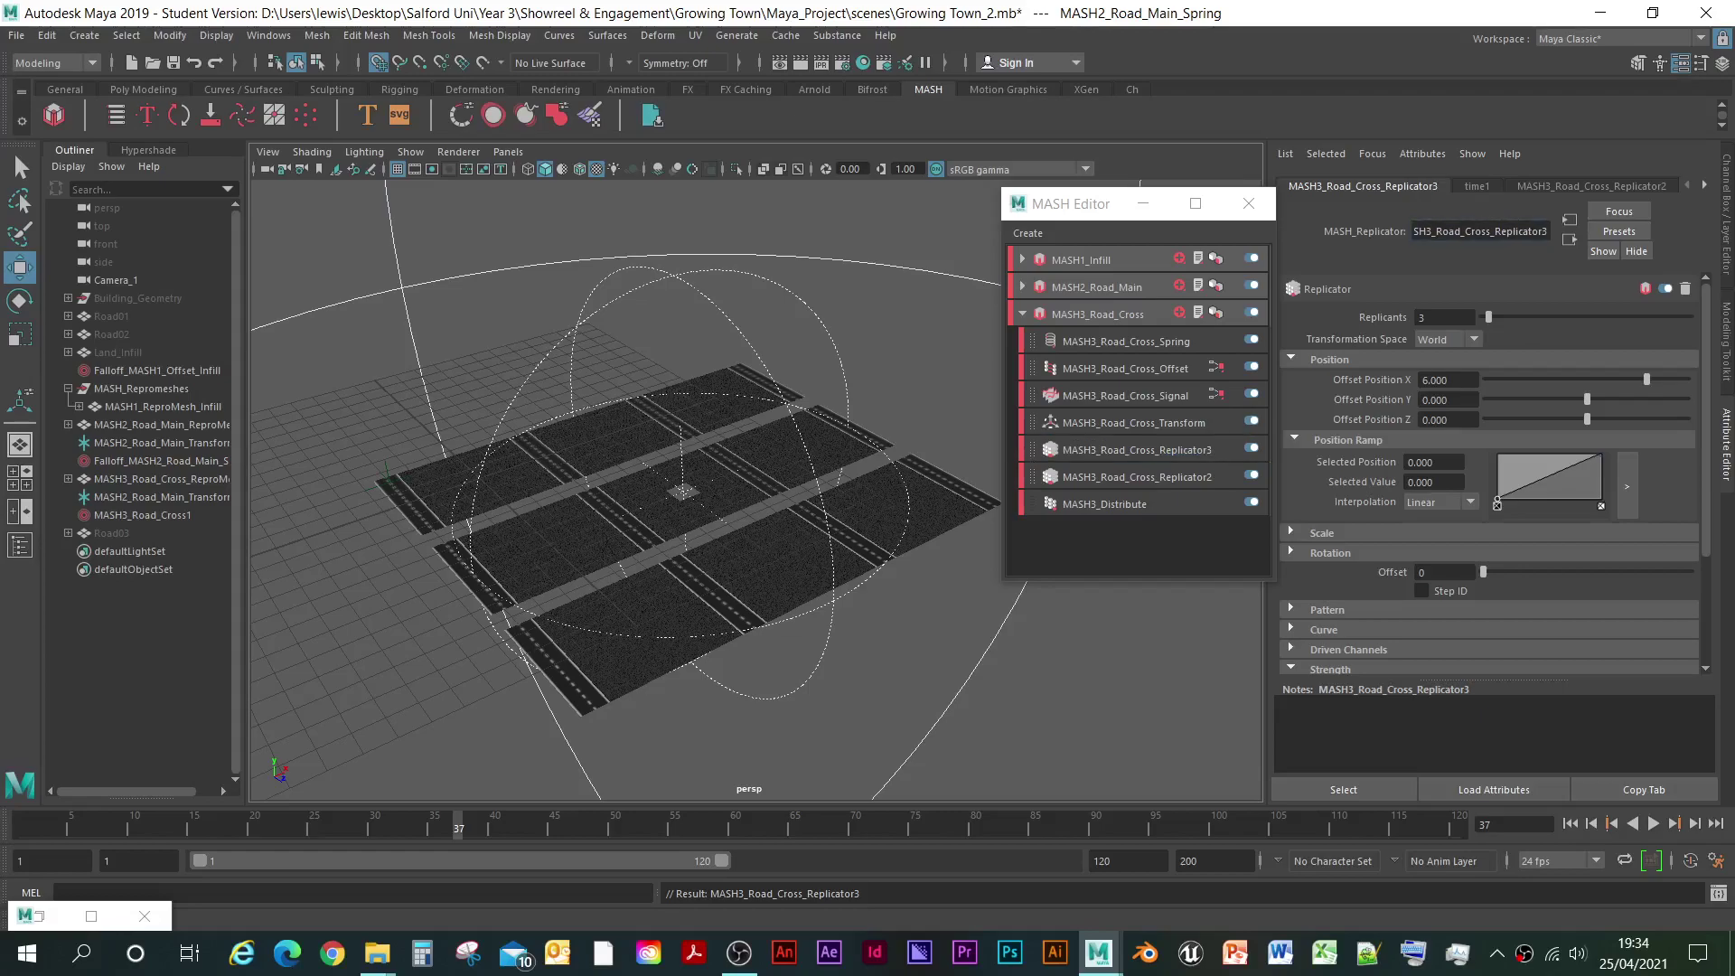
- Reorder the cross-road network's nodes so MASH3_Road_Cross_Replicator2 sits above MASH3_Road_Cross_Replicator3
{"action": "left_click", "coordinate": [1104, 504]}
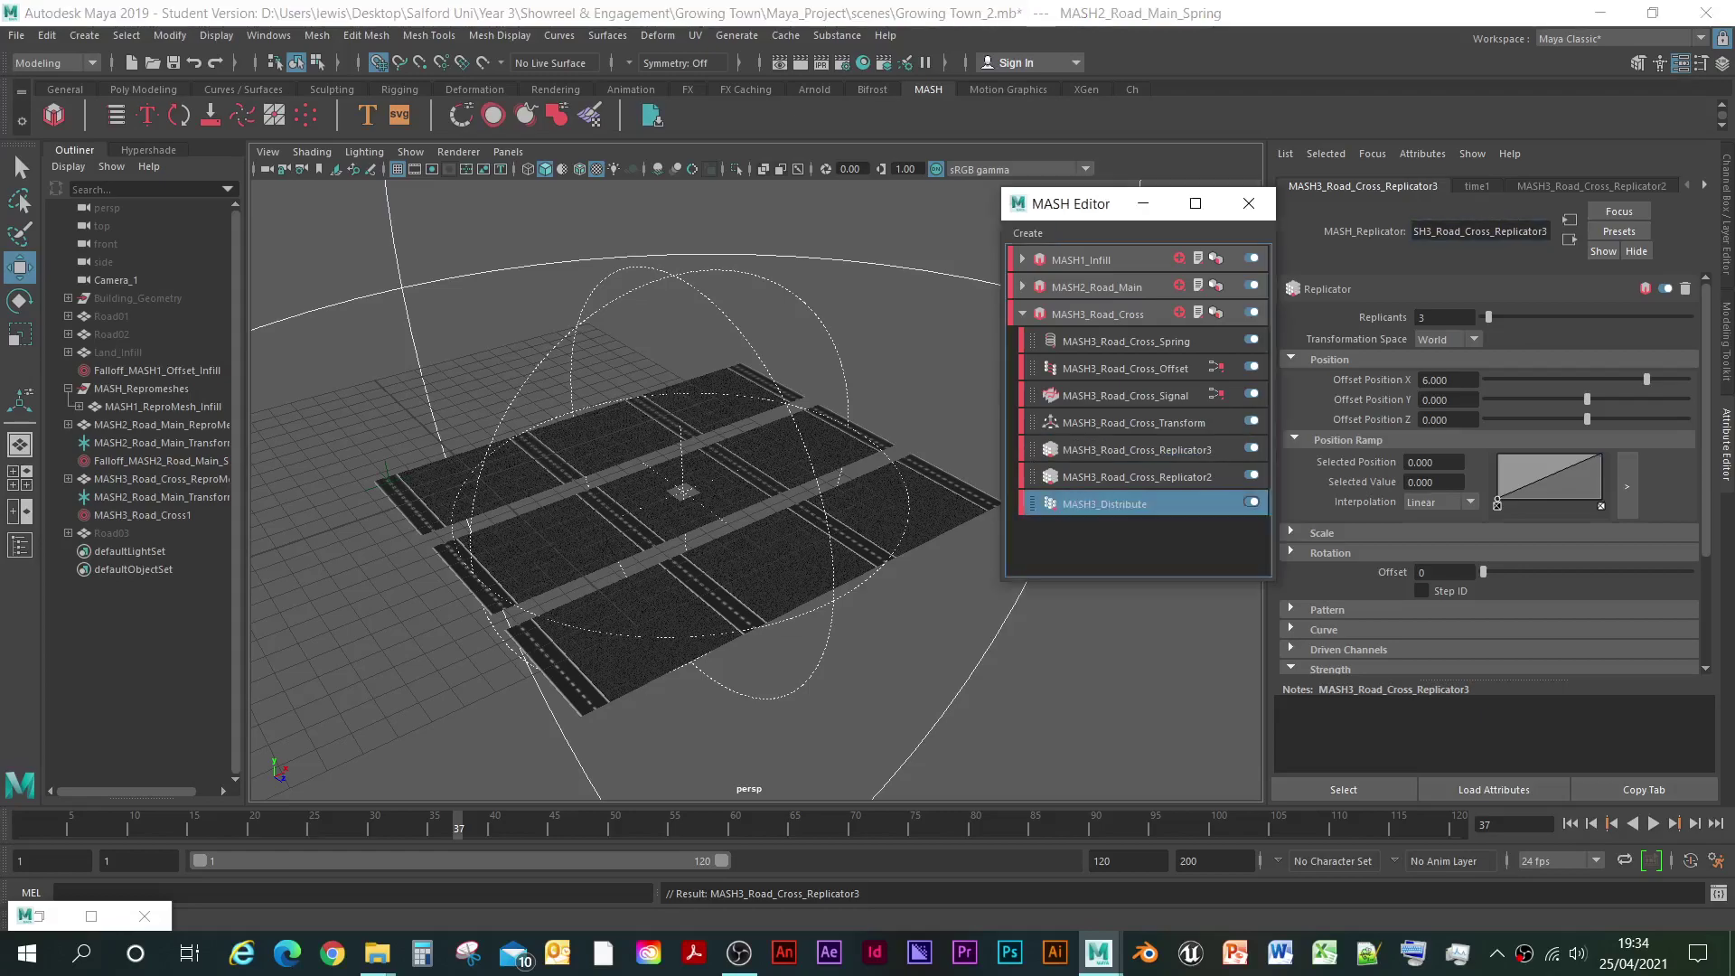
{"action": "left_click", "coordinate": [1137, 477]}
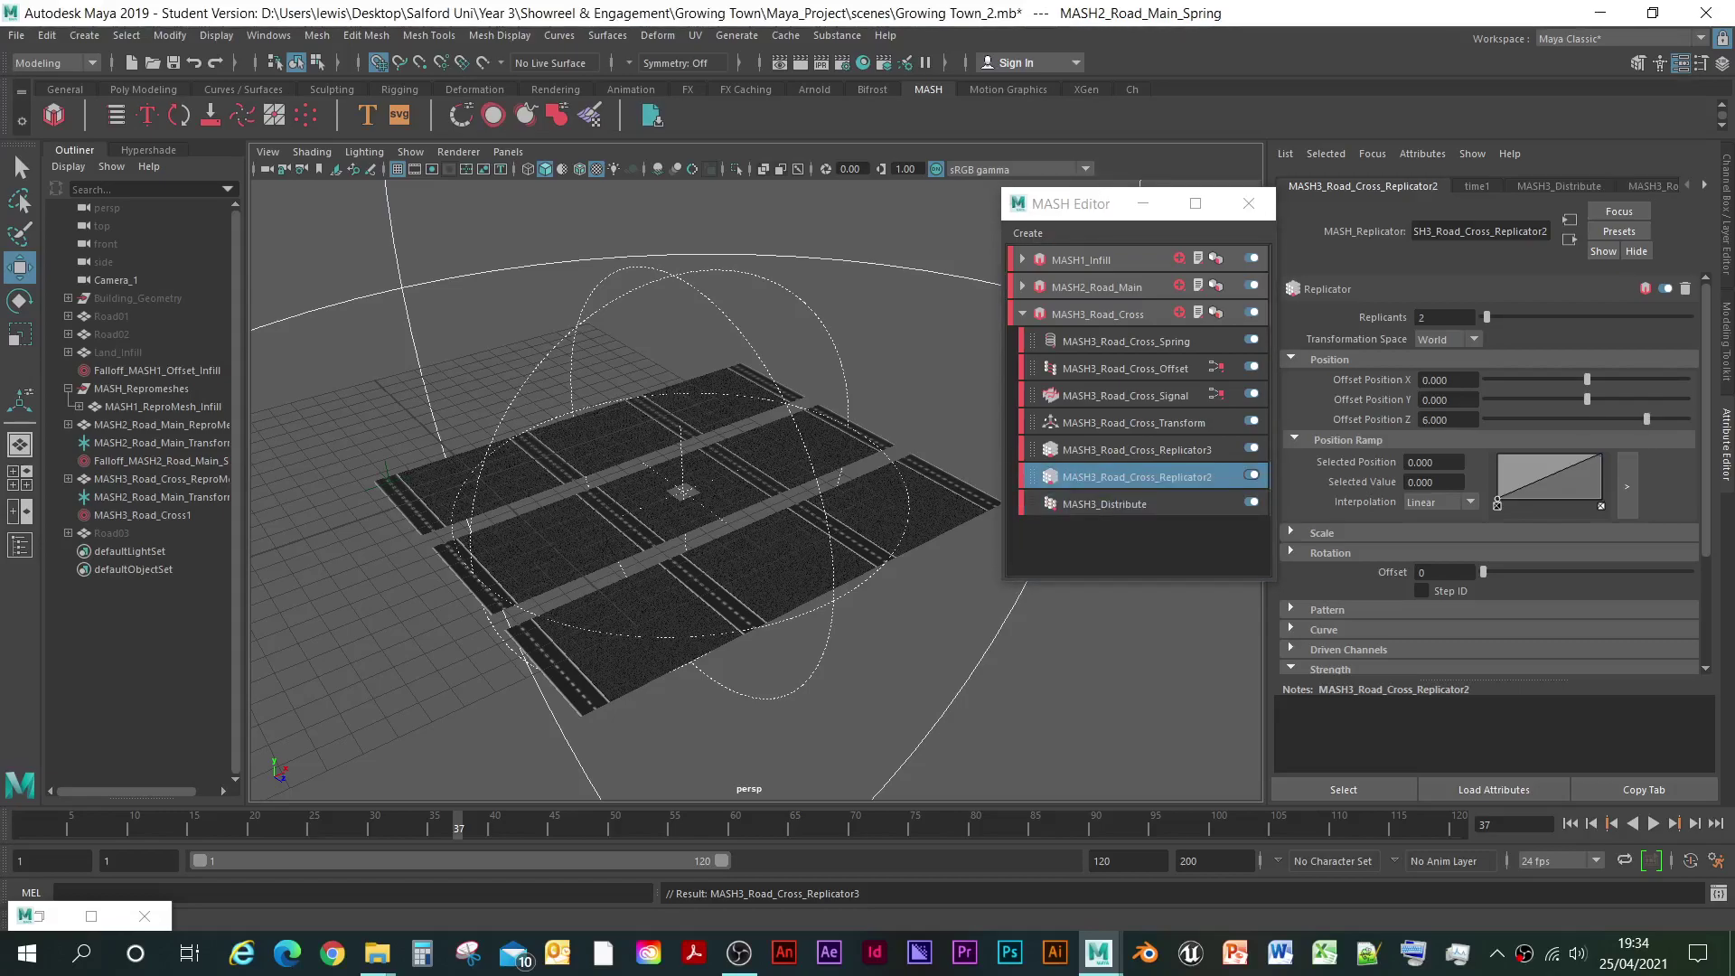
{"action": "left_click_drag", "start_coordinate": [1137, 476], "coordinate": [1148, 441]}
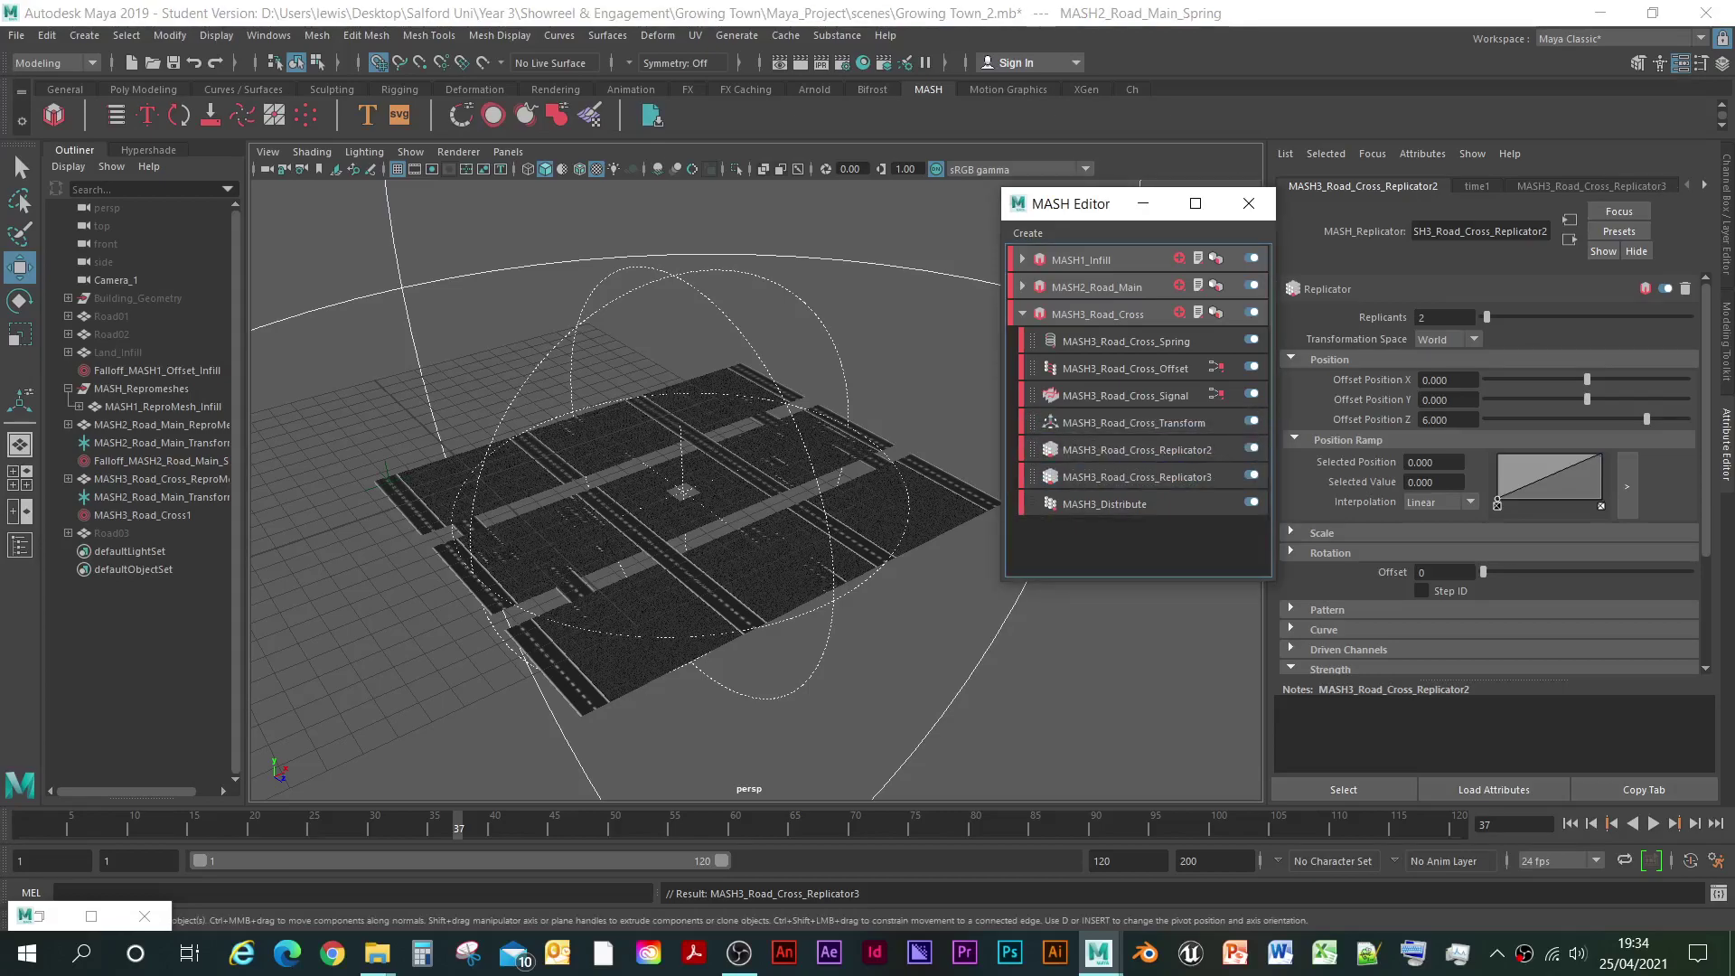
- Play back the road animation, rewind to frame 1 and play it again to check the reordered replicators
{"action": "left_click", "coordinate": [1654, 824]}
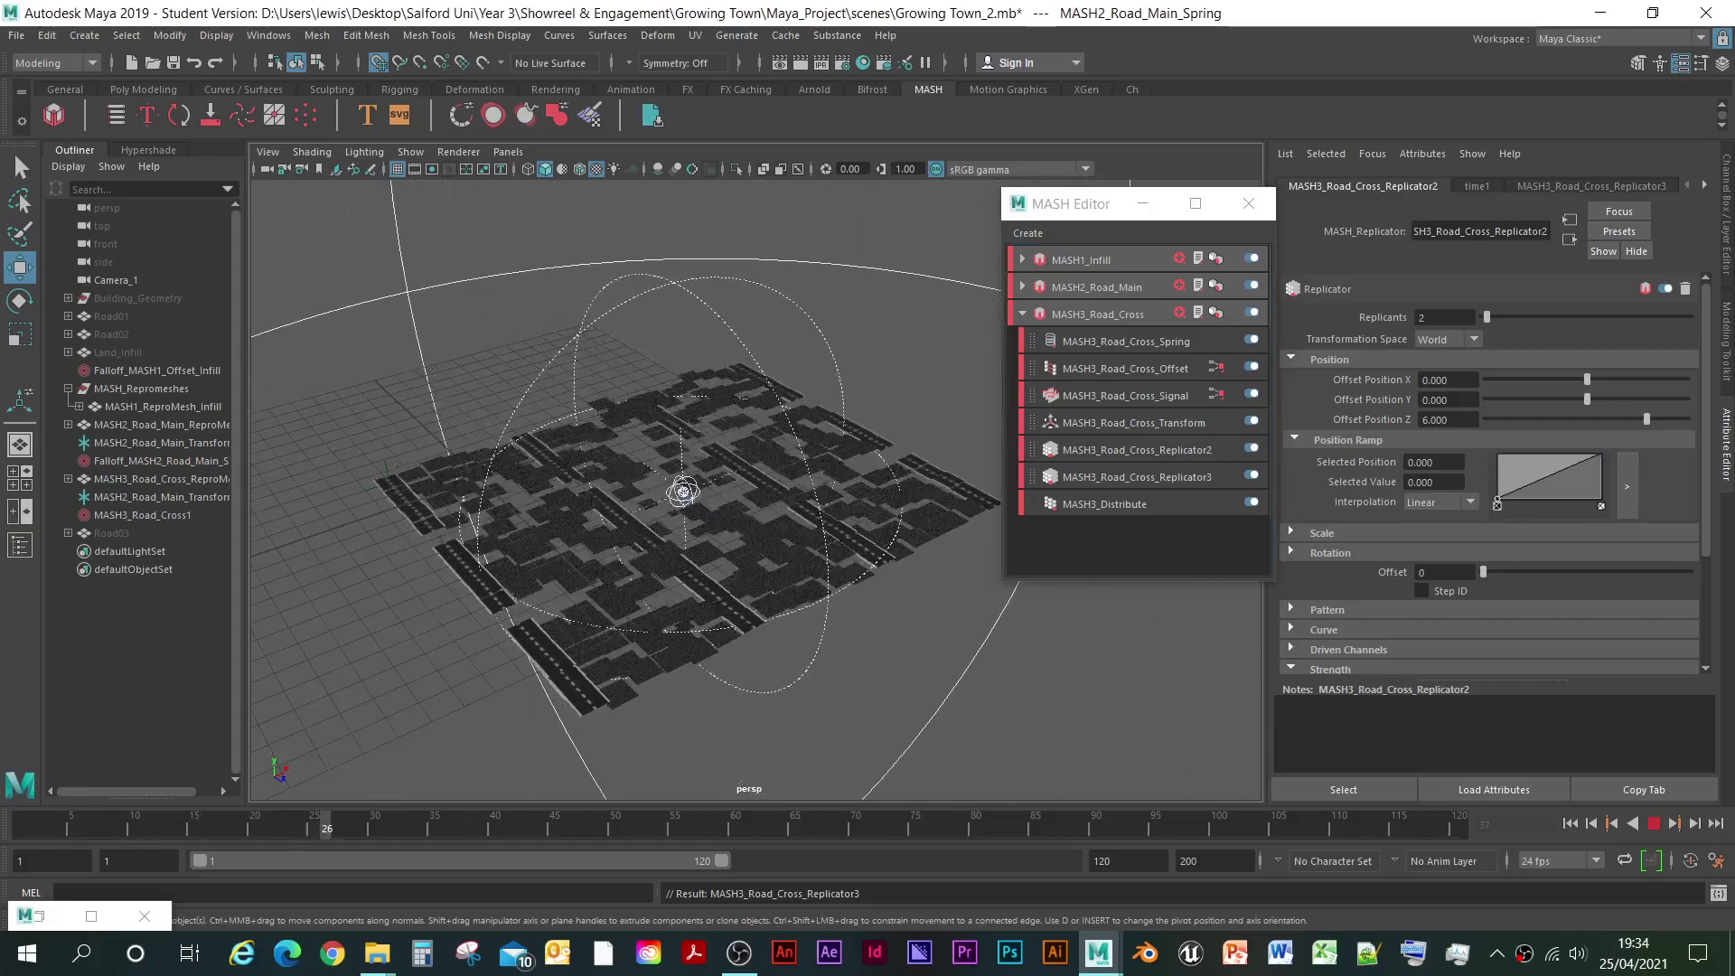
{"action": "left_click_drag", "start_coordinate": [290, 826], "coordinate": [24, 826]}
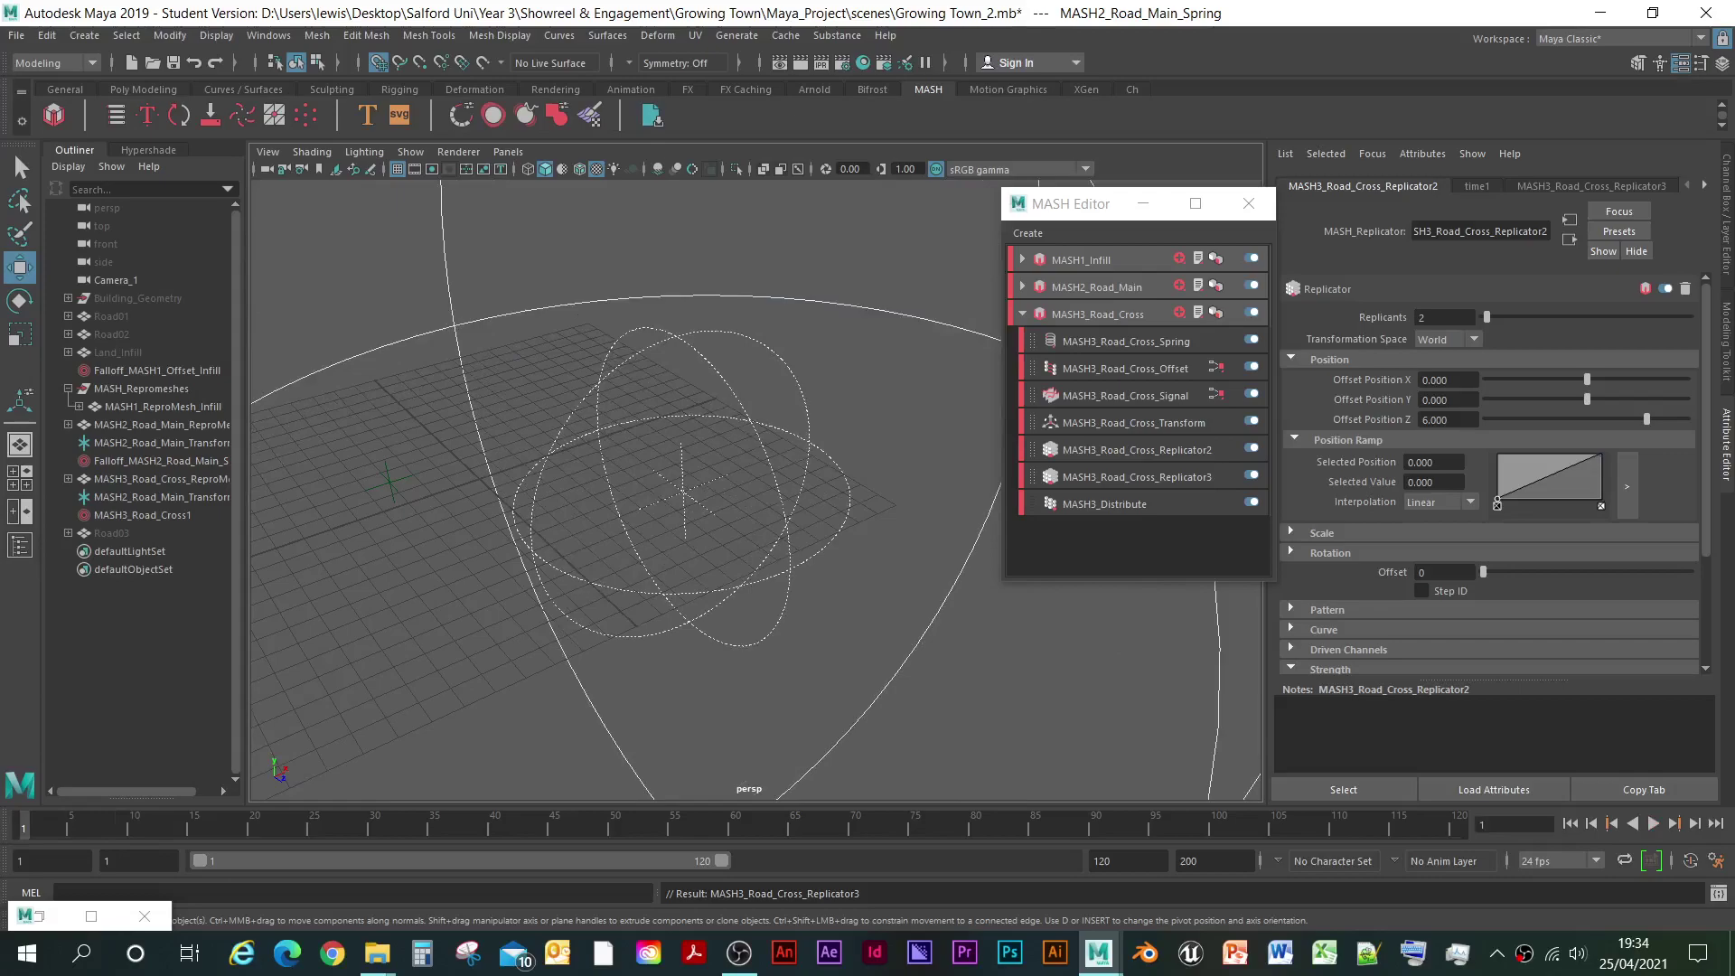
{"action": "key", "text": "alt+v"}
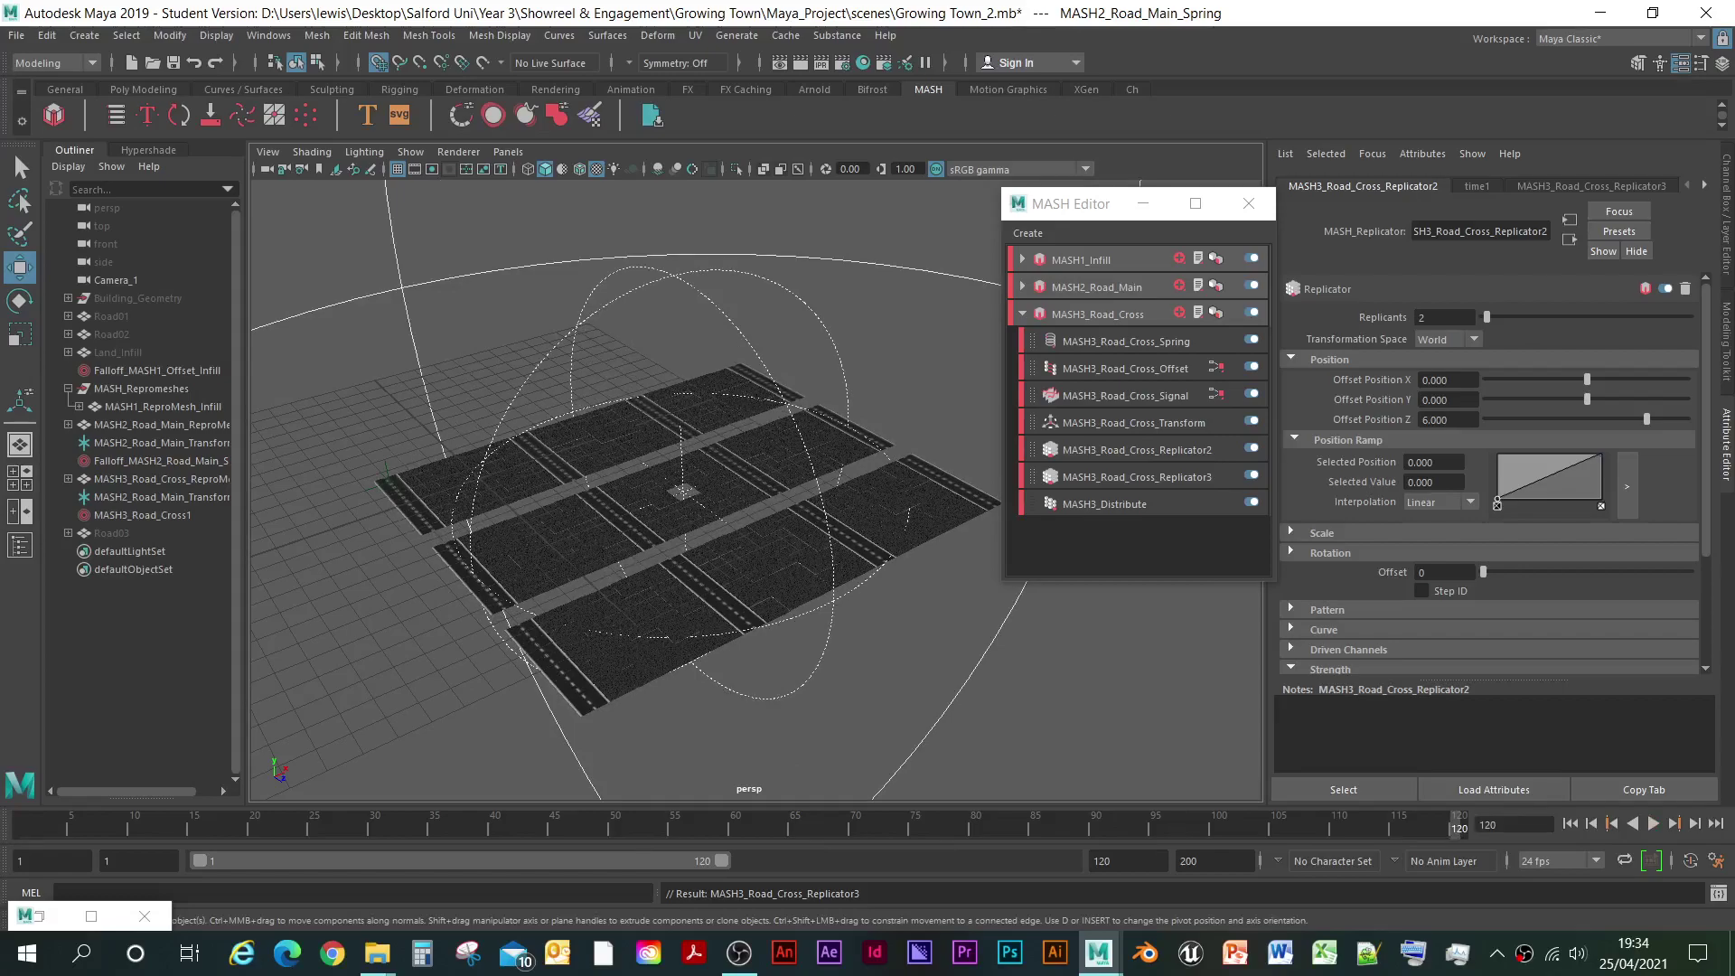
- Rename the cross-road network's Spring node to MASH3_Road_Cross_Spring1
{"action": "left_click", "coordinate": [1126, 342]}
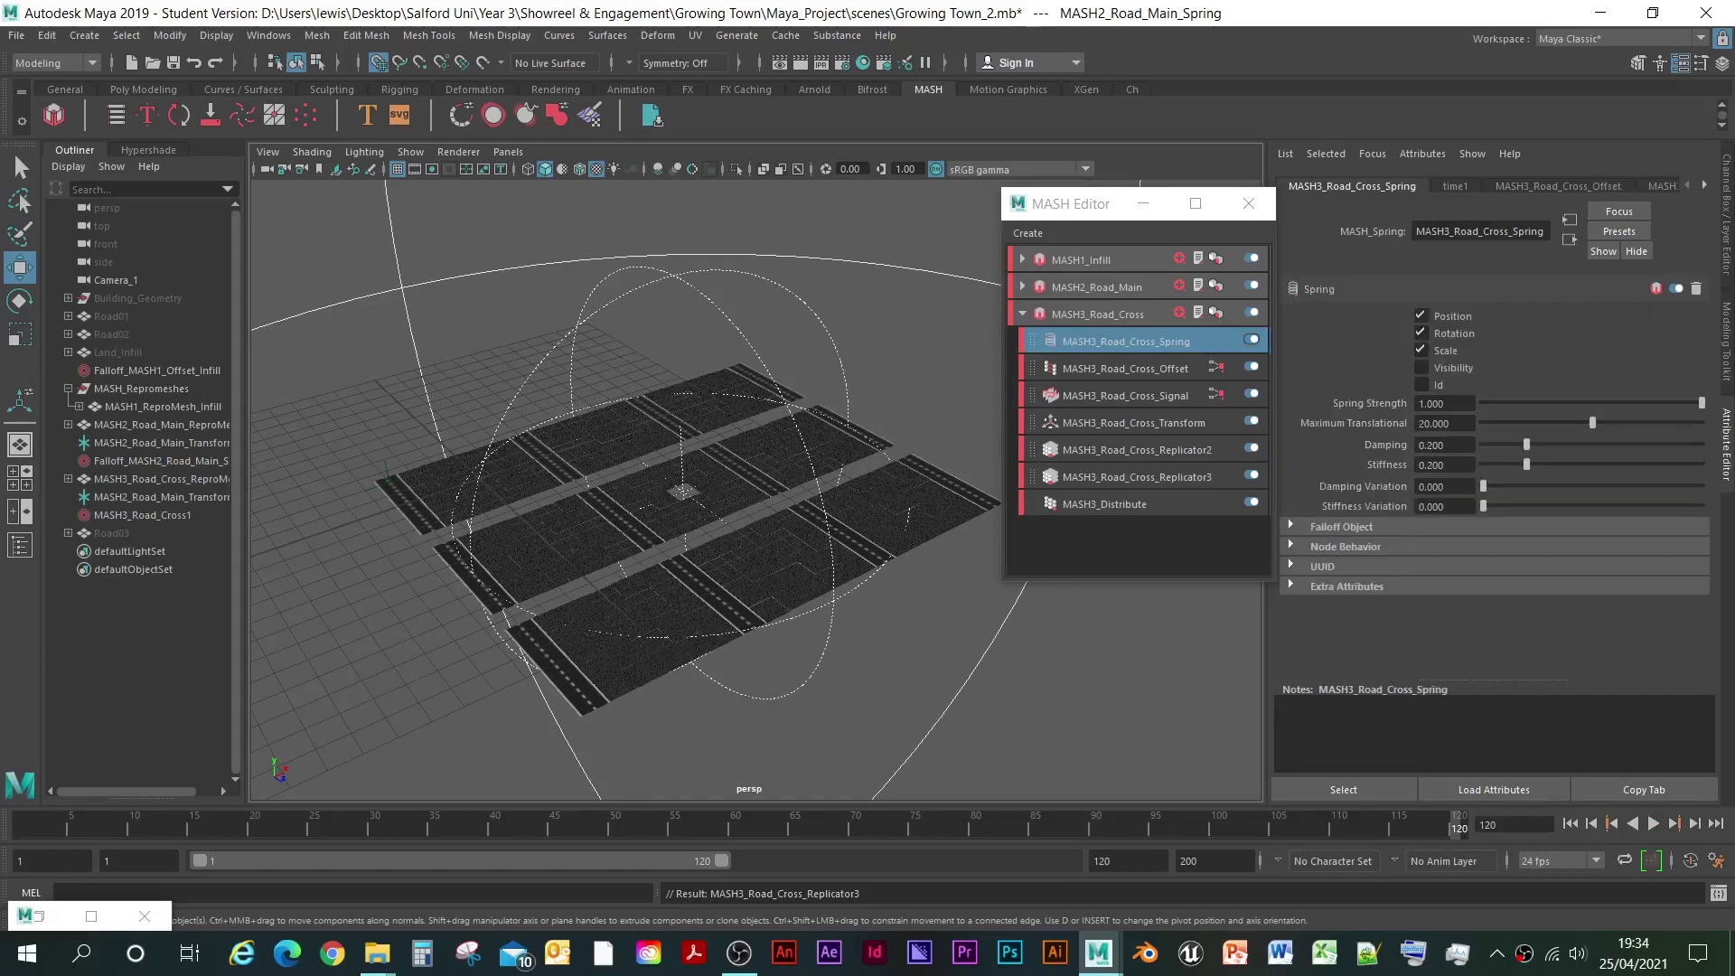
{"action": "left_click", "coordinate": [1544, 232]}
{"action": "type", "text": "1"}
{"action": "key", "text": "Return"}
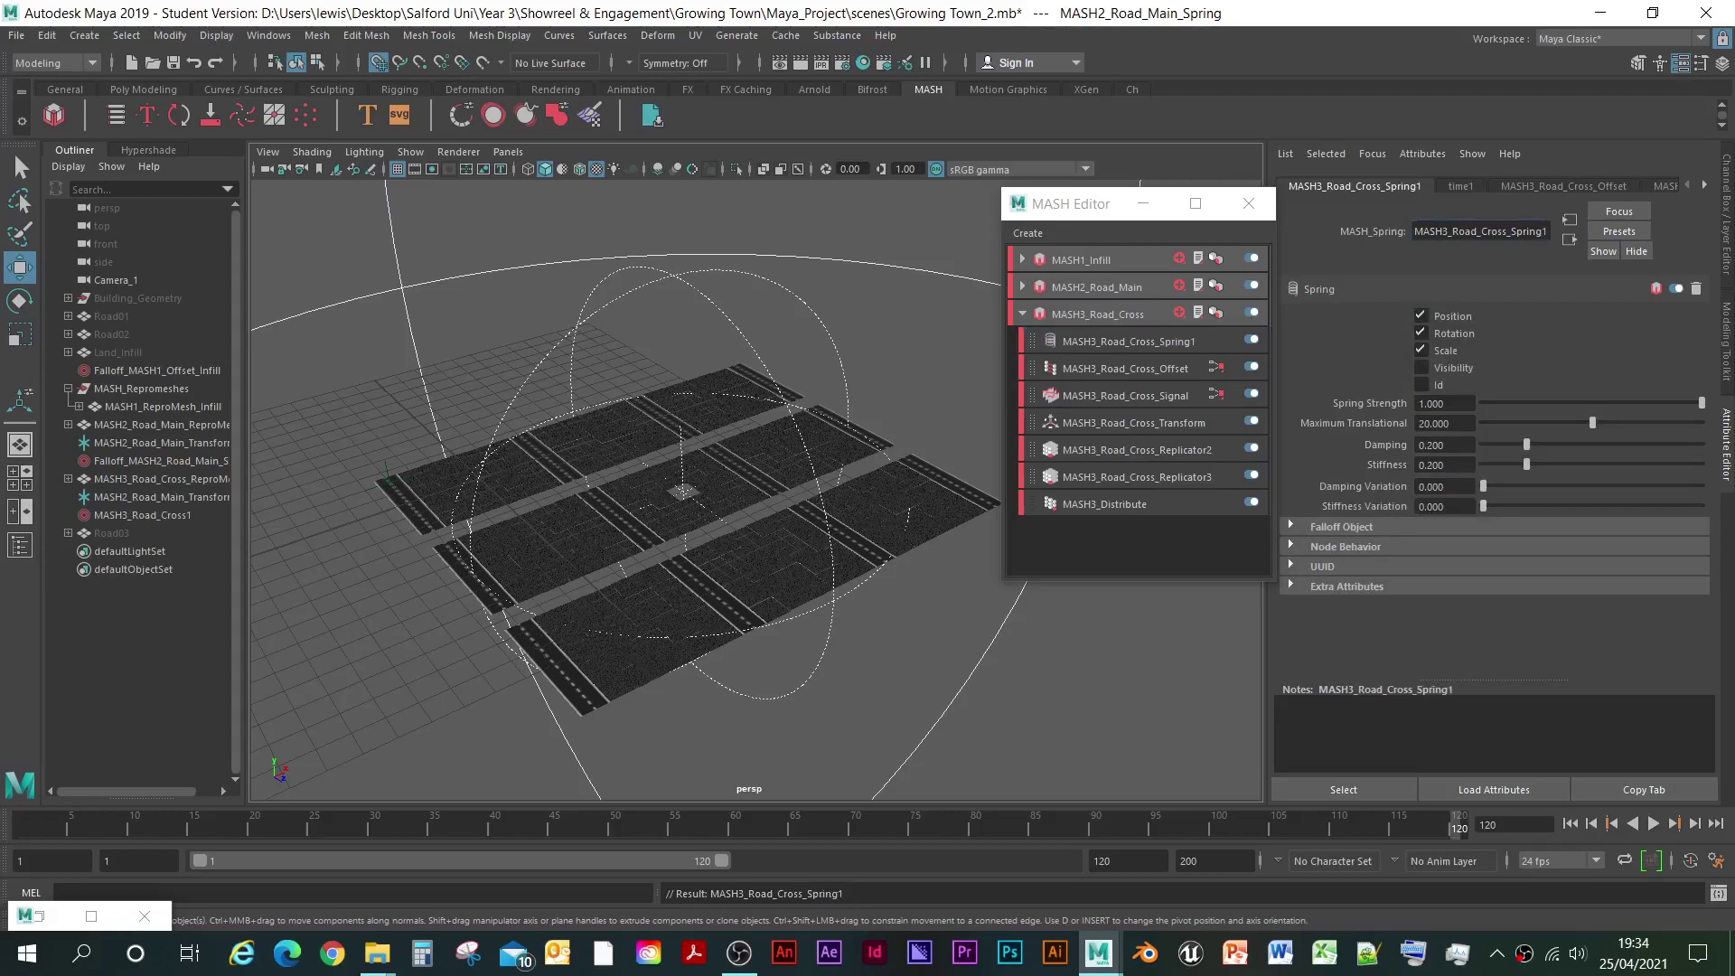
- Expand the MASH2_Road_Main network and rename its MASH2_Road_Main_Replicator1 node to MASH2_Road_Main_Replicator2
{"action": "left_click", "coordinate": [1022, 286]}
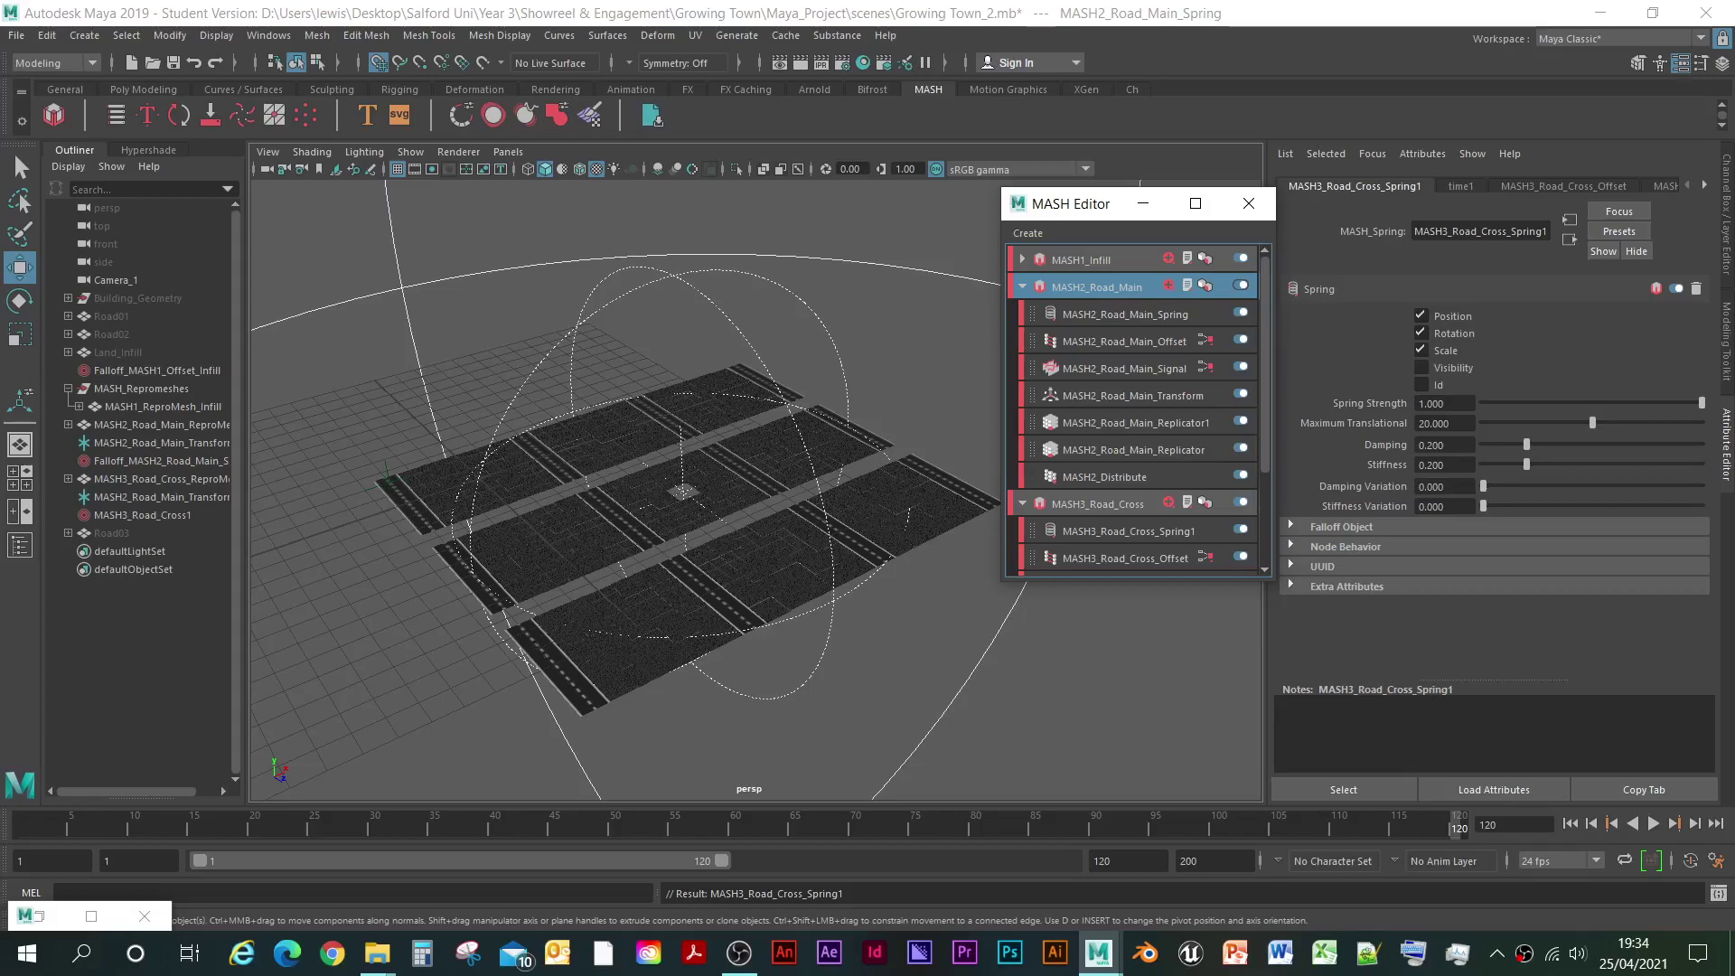
{"action": "left_click", "coordinate": [1135, 423]}
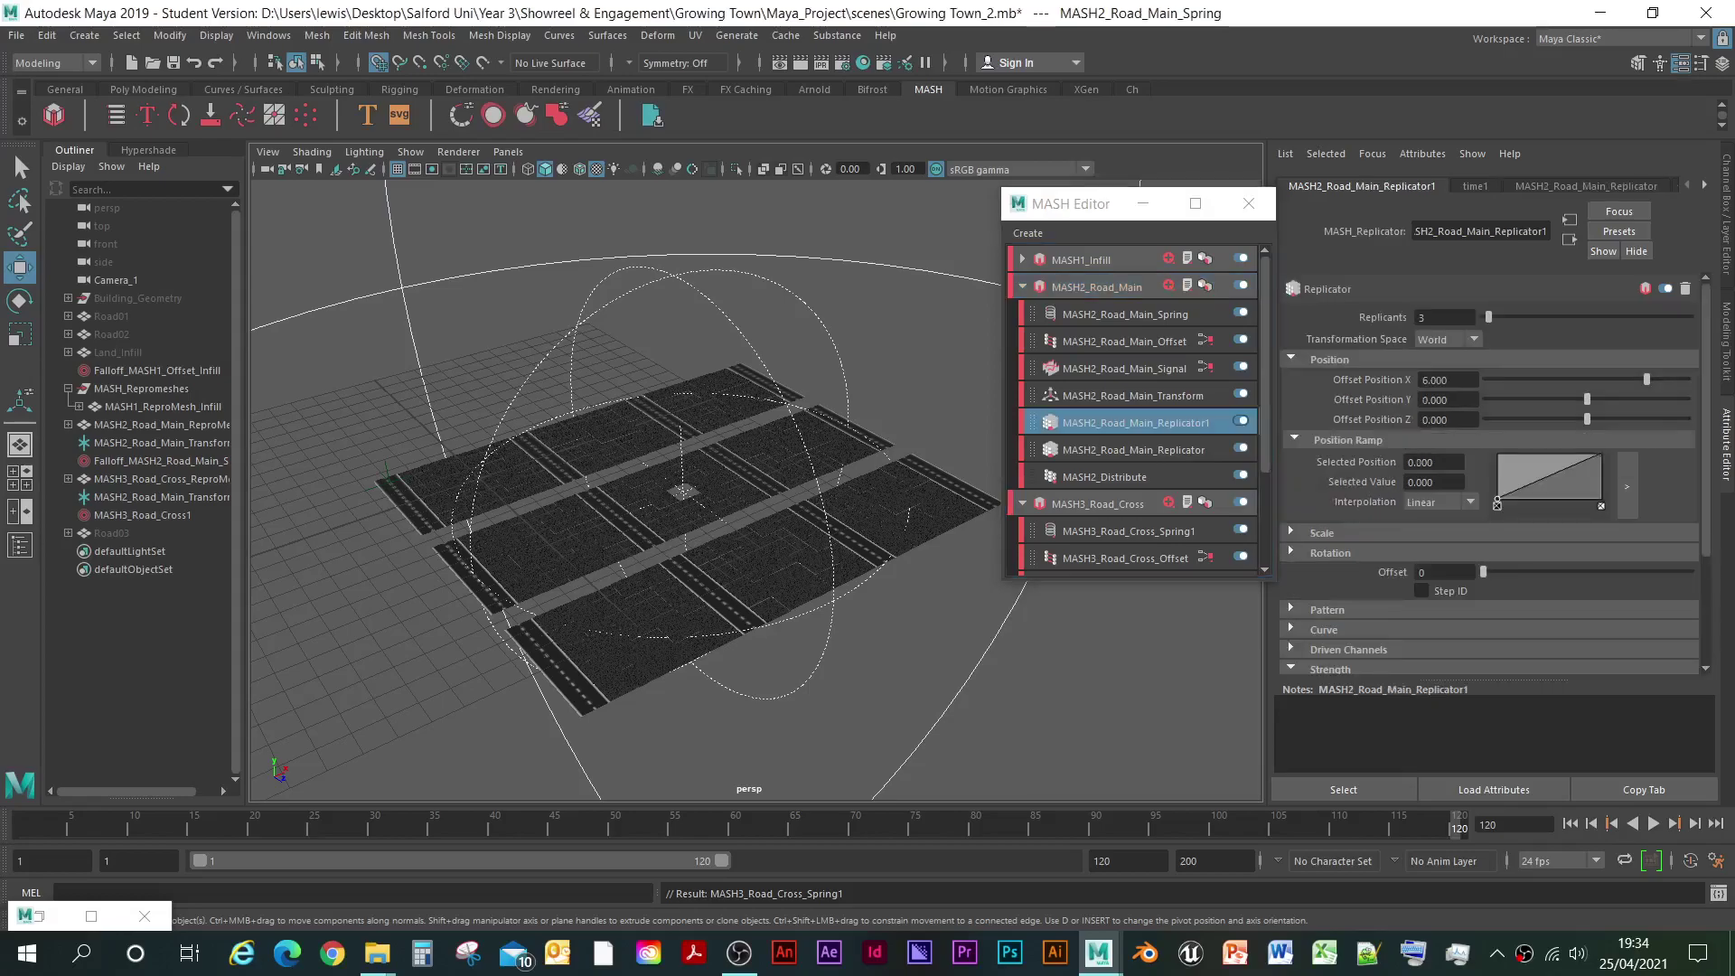
{"action": "left_click", "coordinate": [1547, 231]}
{"action": "key", "text": "BackSpace"}
{"action": "type", "text": "3"}
{"action": "key", "text": "BackSpace"}
{"action": "type", "text": "2"}
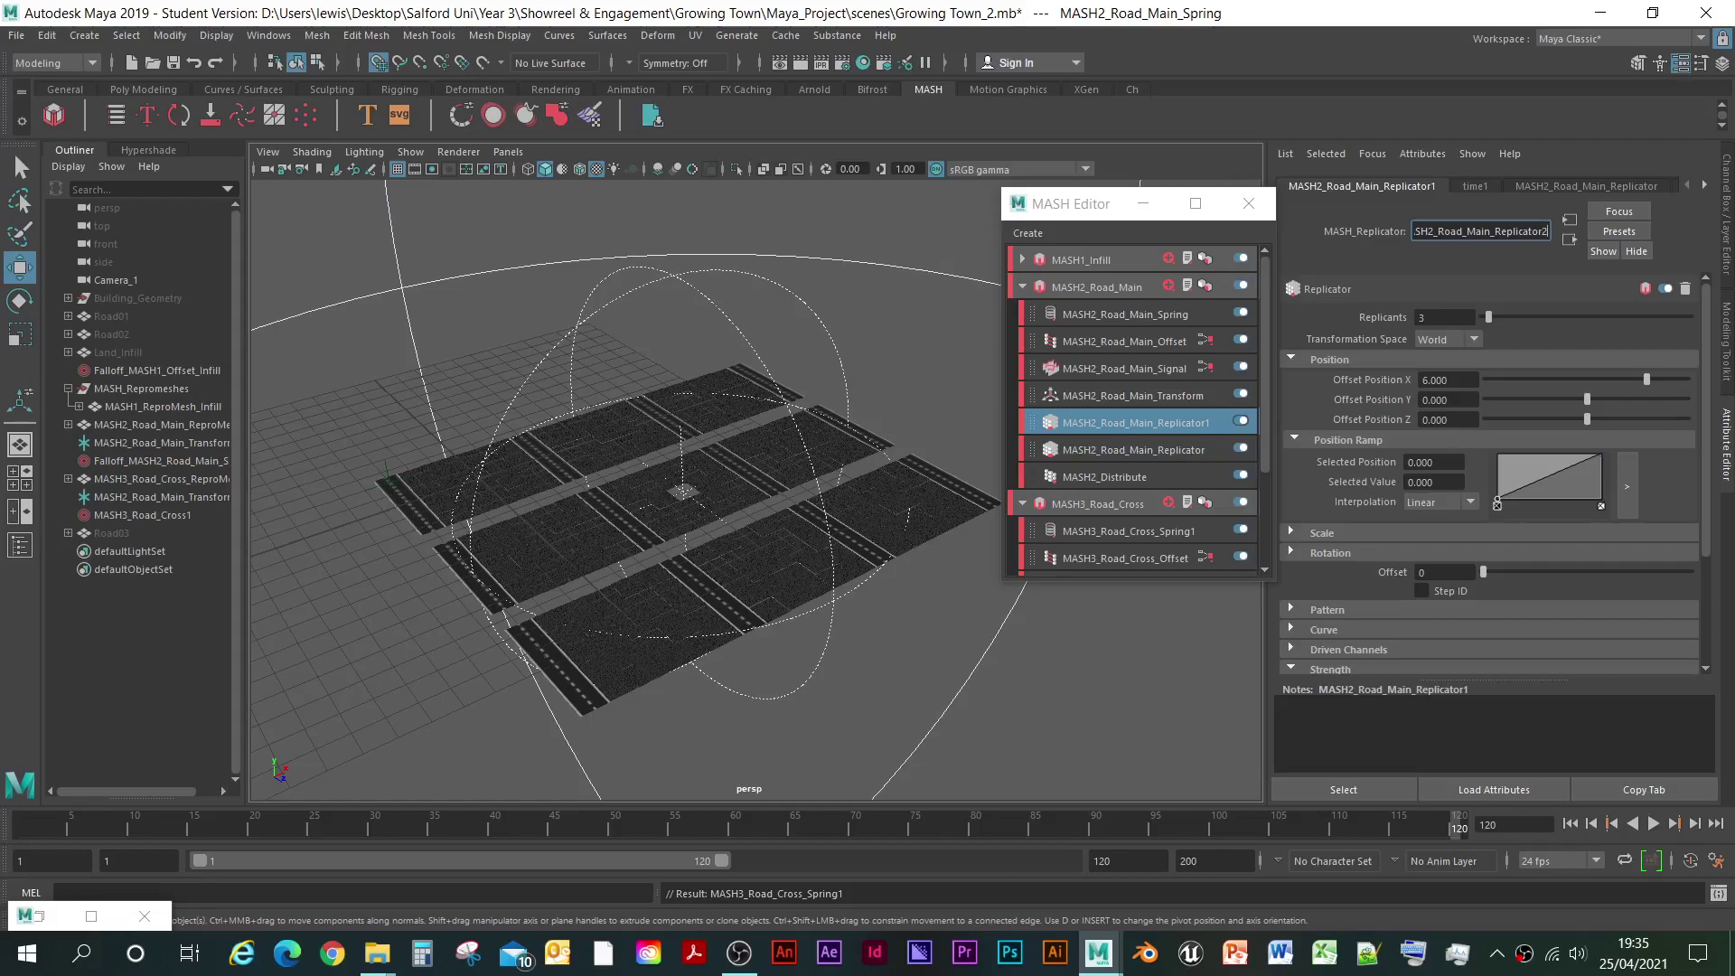
{"action": "key", "text": "Return"}
- Rename the MASH2_Road_Main_Replicator2 node back to MASH2_Road_Main_Replicator1
{"action": "scroll", "coordinate": [1134, 411], "scroll_direction": "down", "scroll_amount": 3}
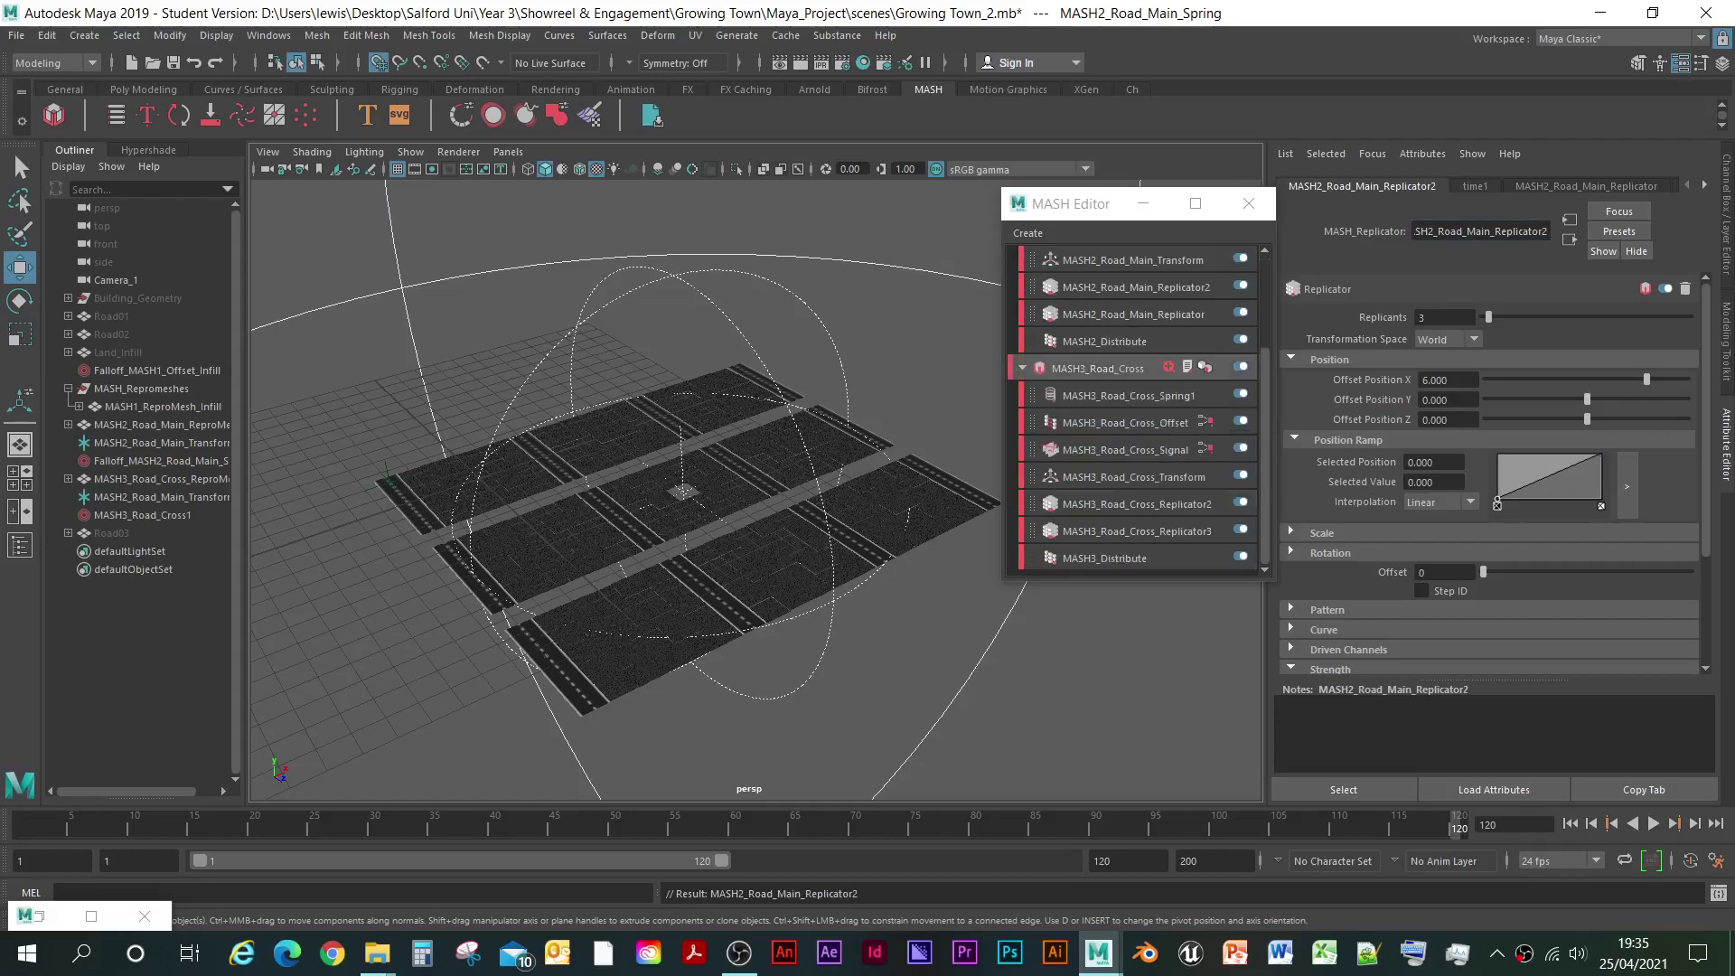
{"action": "left_click", "coordinate": [1136, 287]}
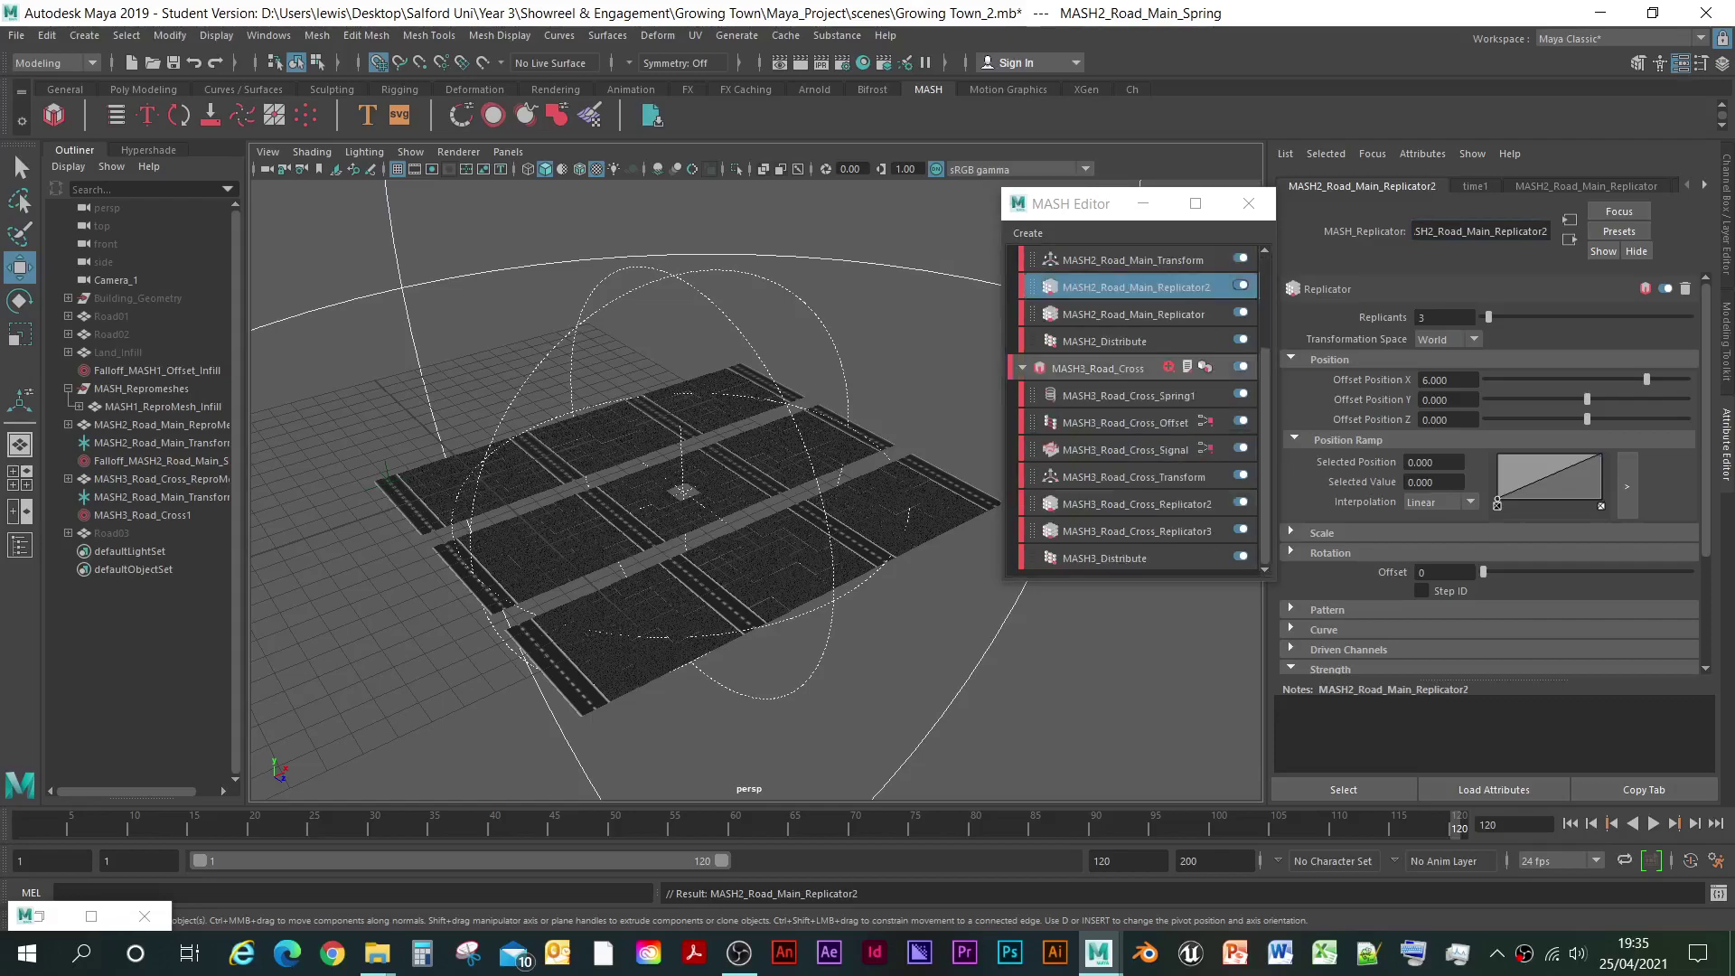
{"action": "left_click", "coordinate": [1546, 231]}
{"action": "key", "text": "BackSpace"}
{"action": "type", "text": "1"}
{"action": "key", "text": "Return"}
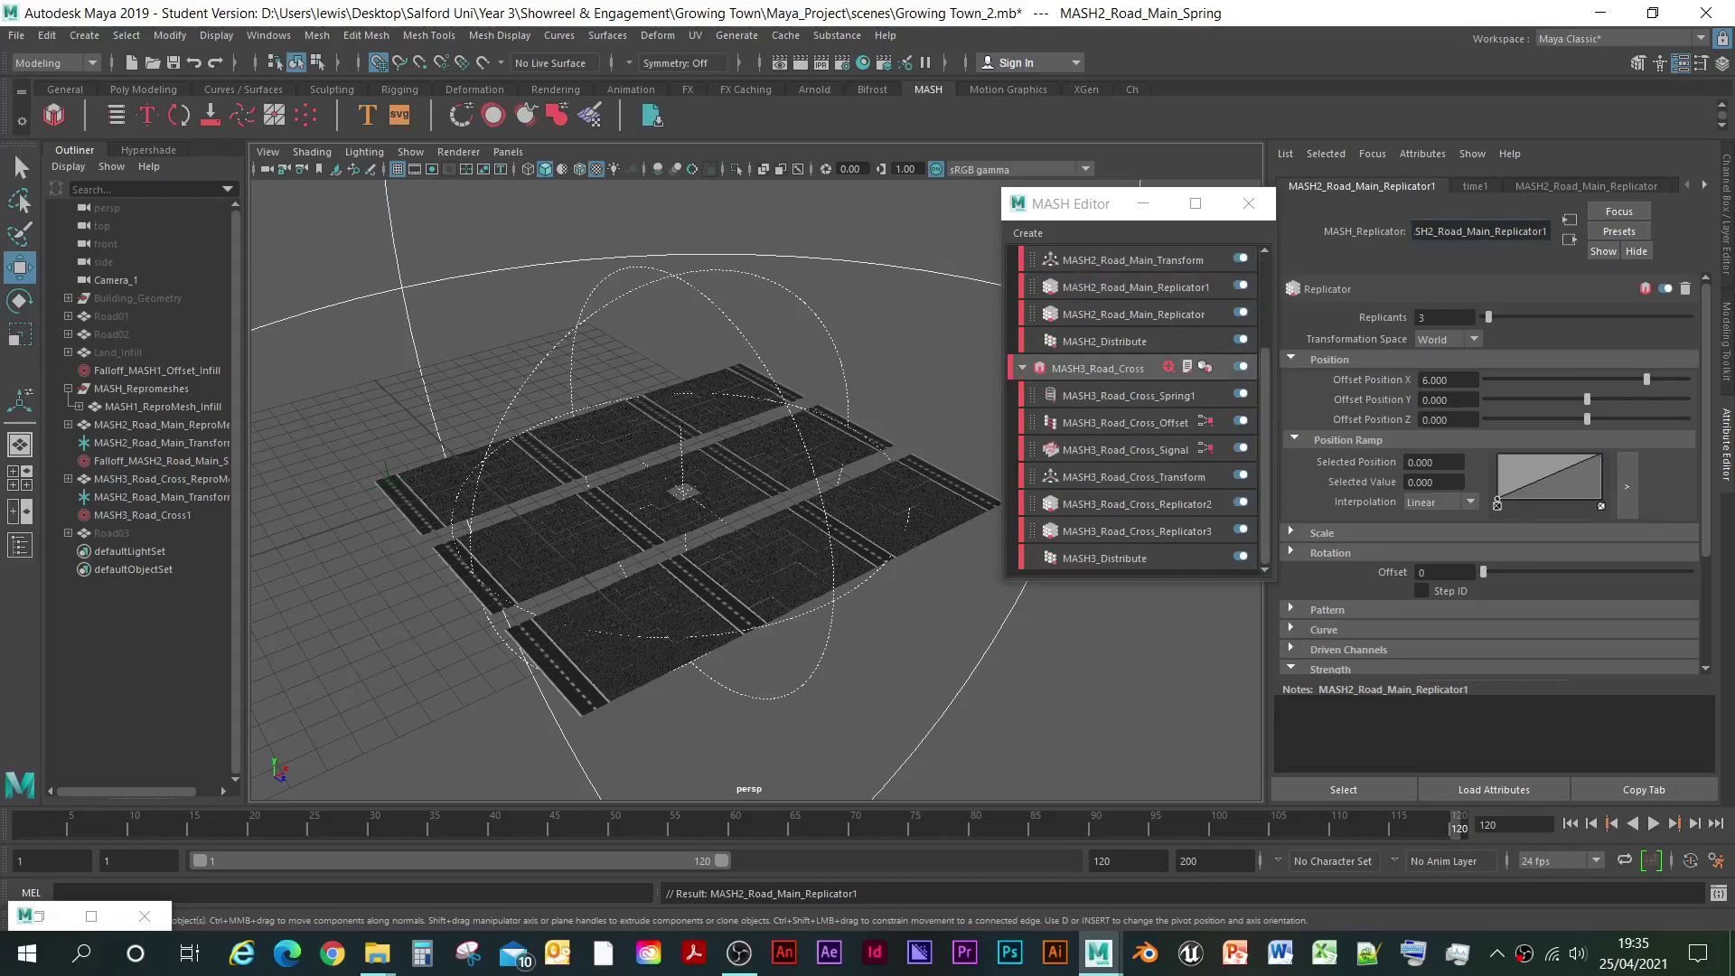
- Collapse the MASH2_Road_Main network and rename the cross-road network's Transform node to MASH3_Road_Cross_Transform2
{"action": "scroll", "coordinate": [1136, 409], "scroll_direction": "up", "scroll_amount": 2}
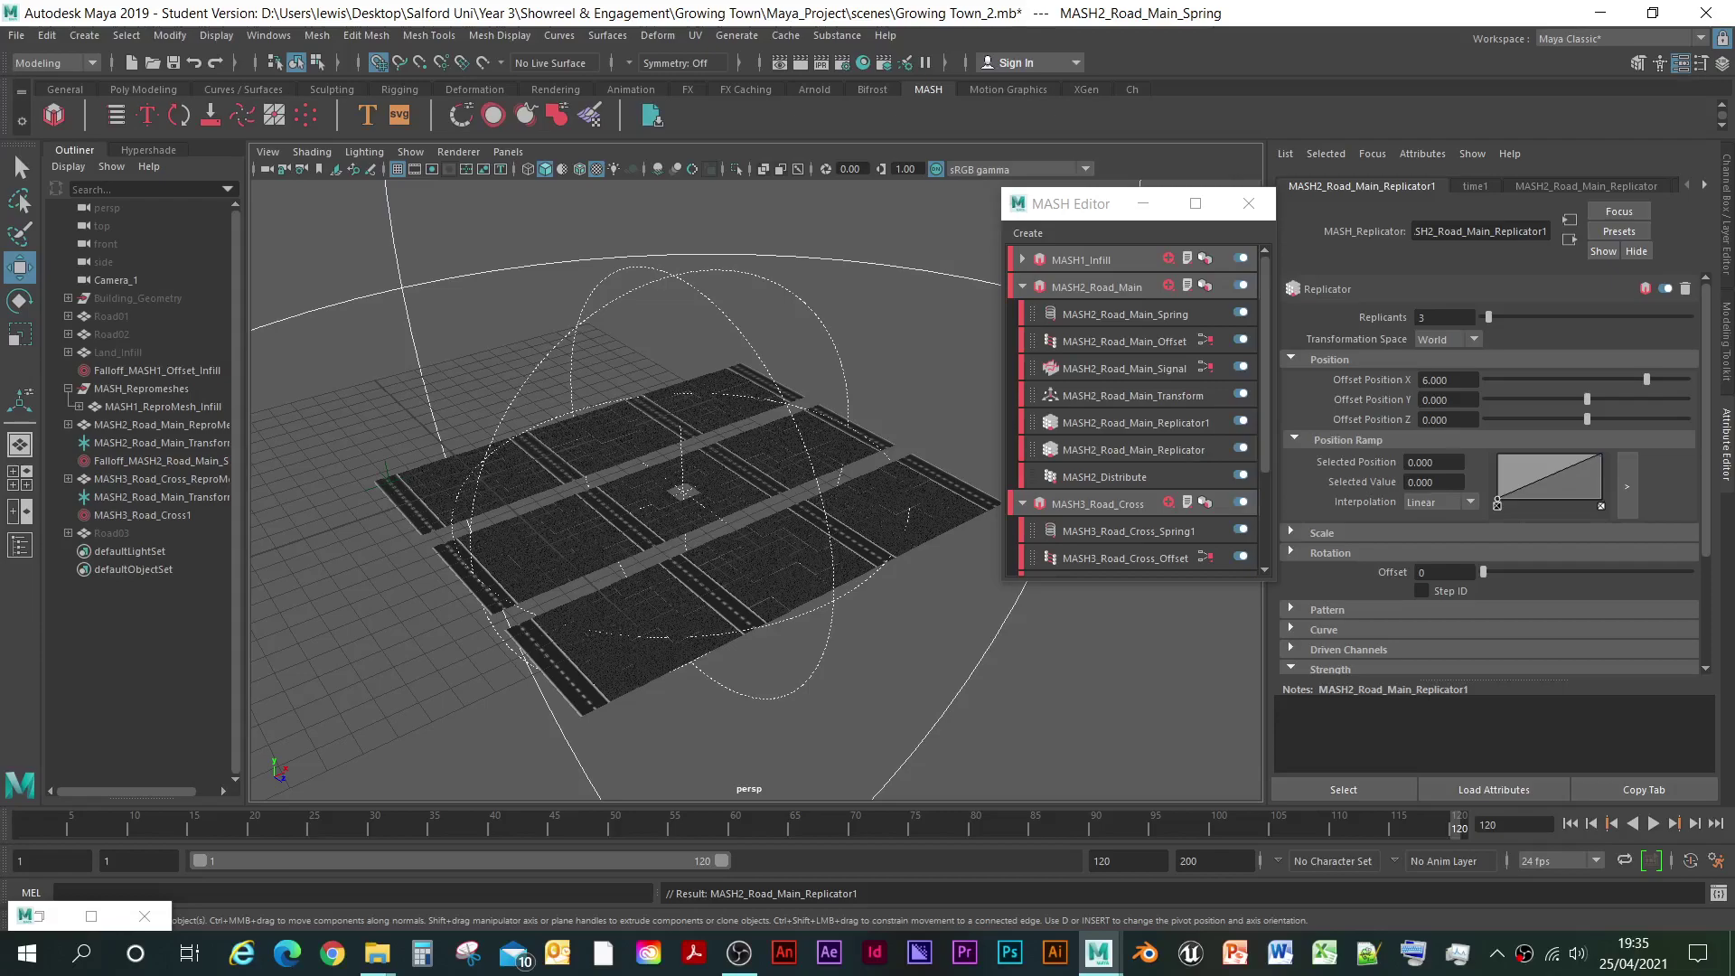
{"action": "left_click", "coordinate": [1022, 286]}
{"action": "left_click", "coordinate": [1097, 315]}
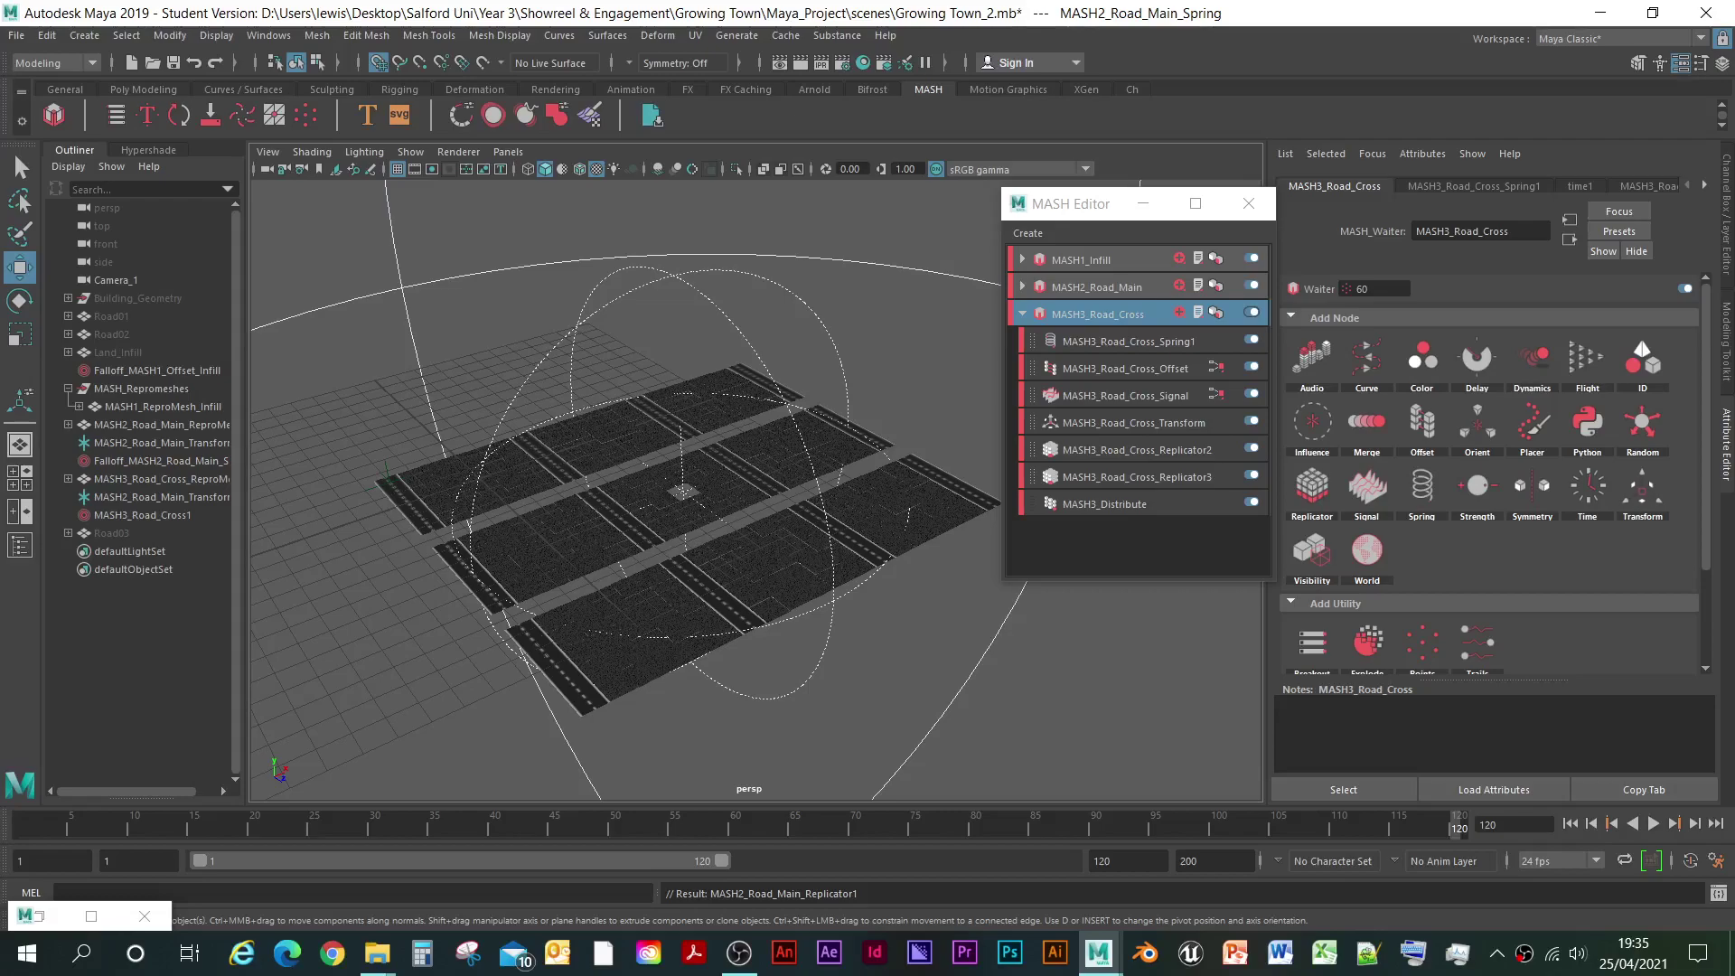
{"action": "left_click", "coordinate": [1133, 423]}
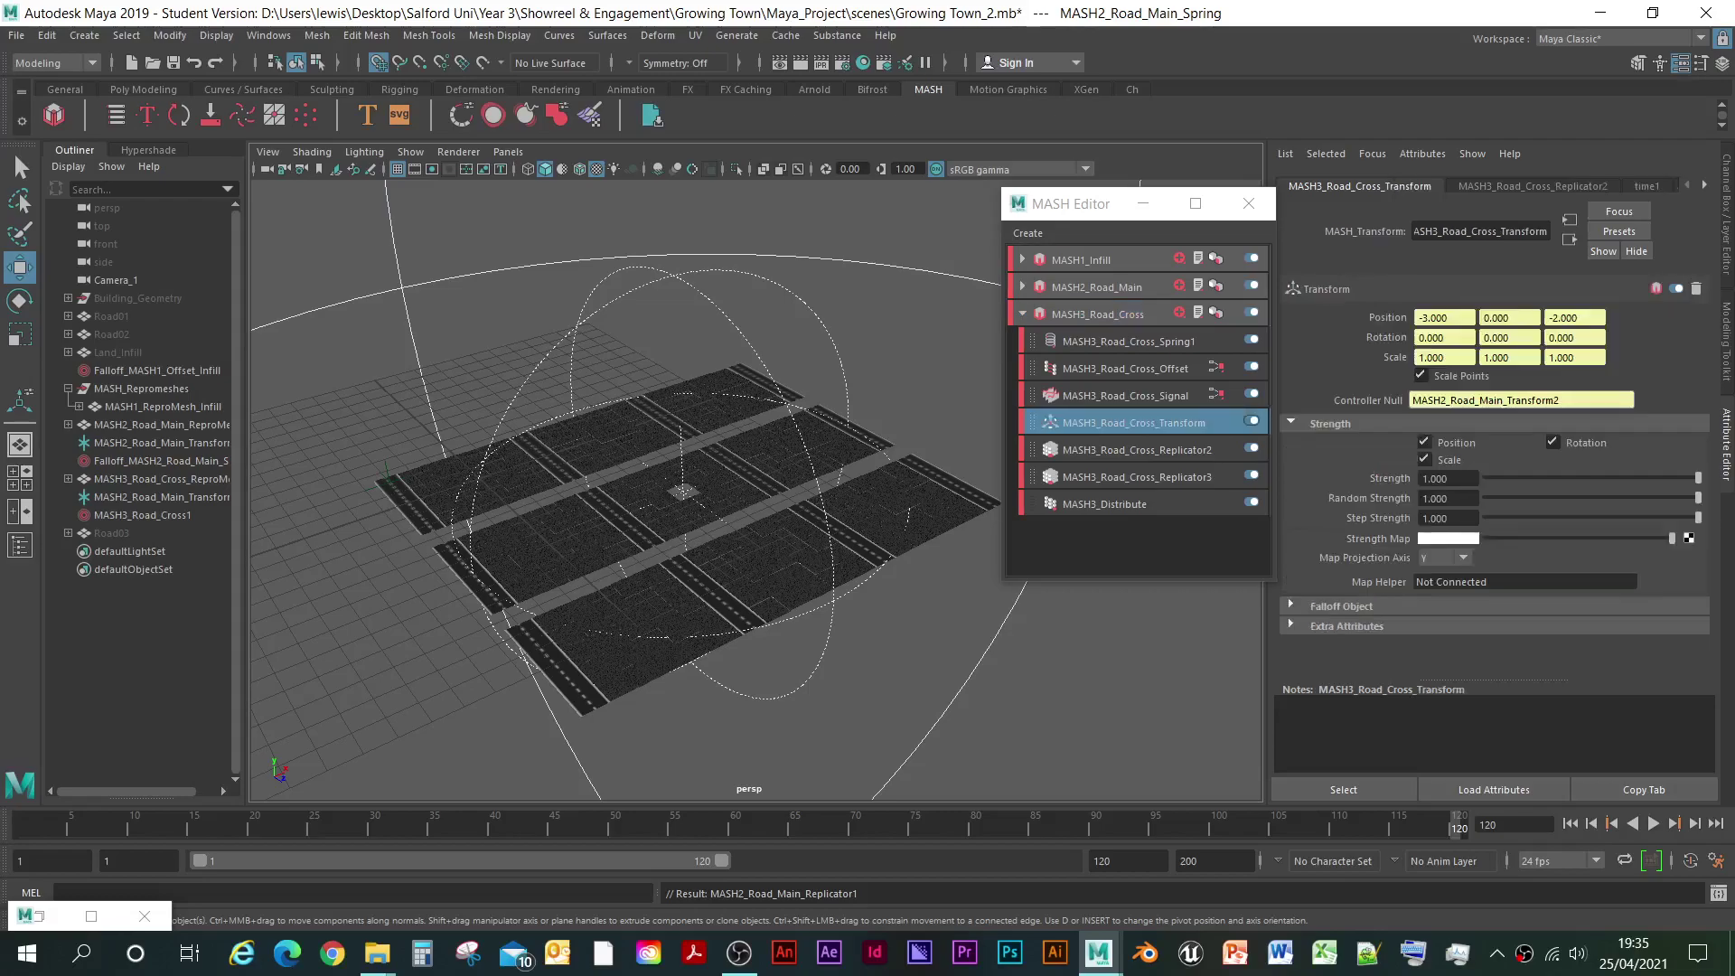
{"action": "type", "text": "2"}
{"action": "key", "text": "Return"}
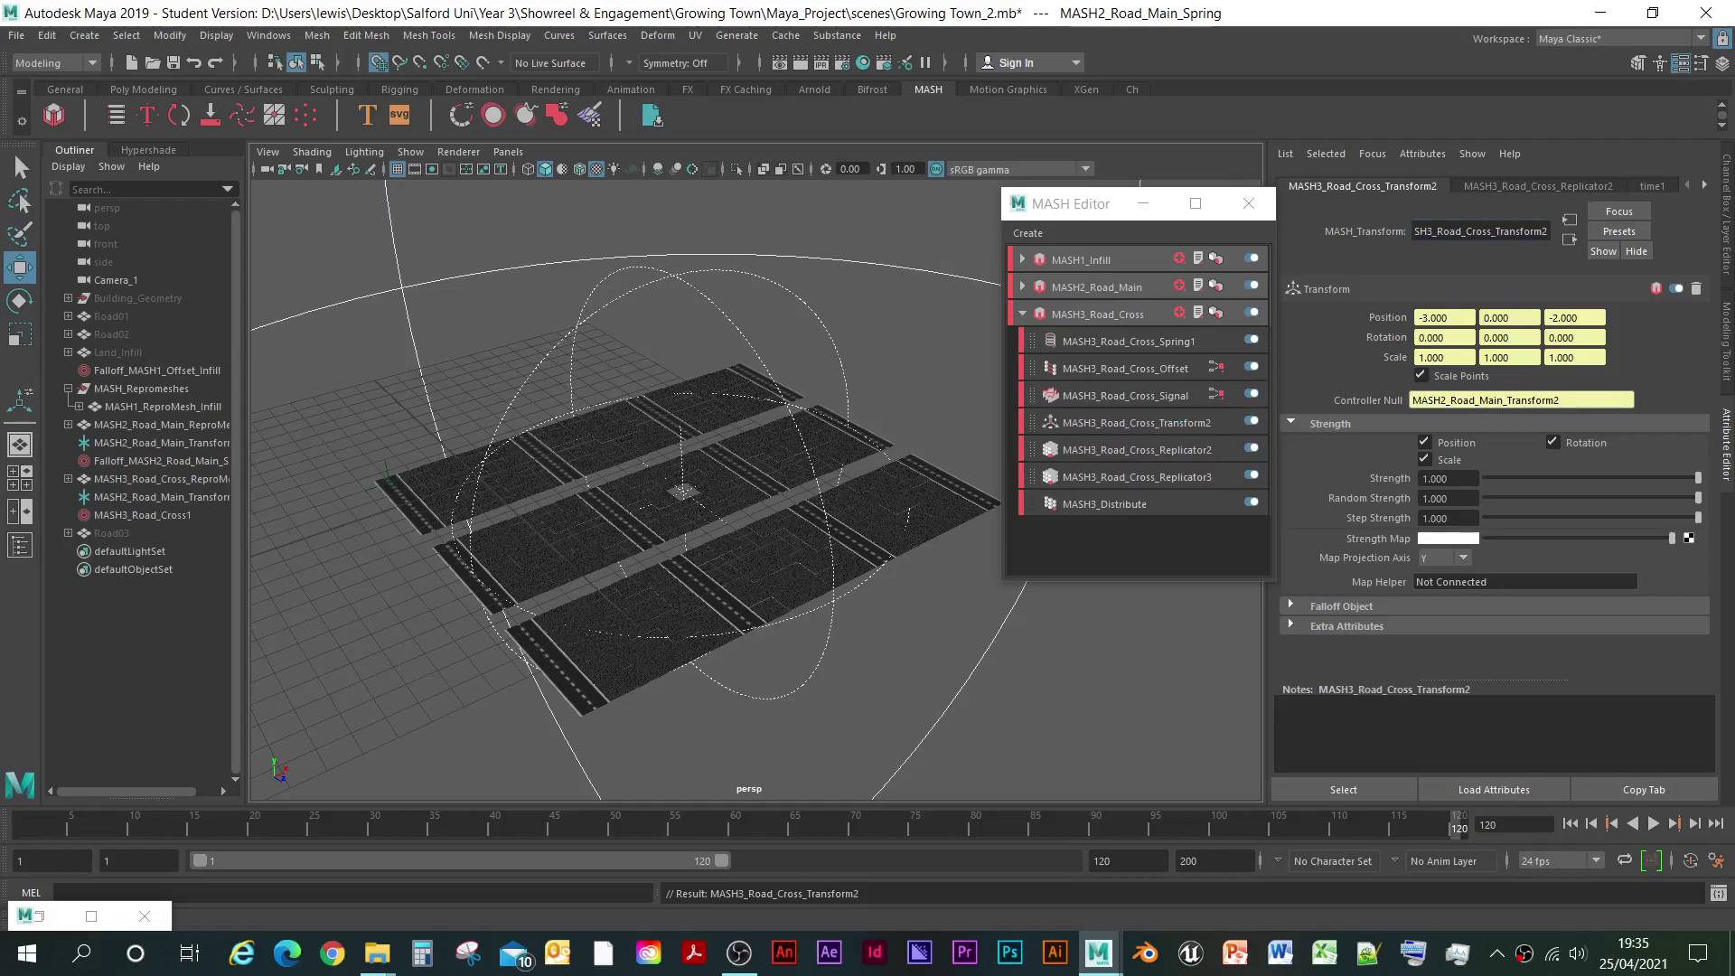
- Rename the cross-road network's Signal and Offset nodes to MASH3_Road_Cross_Signal1 and MASH3_Road_Cross_Offset1
{"action": "left_click", "coordinate": [1125, 396]}
{"action": "left_click", "coordinate": [1542, 231]}
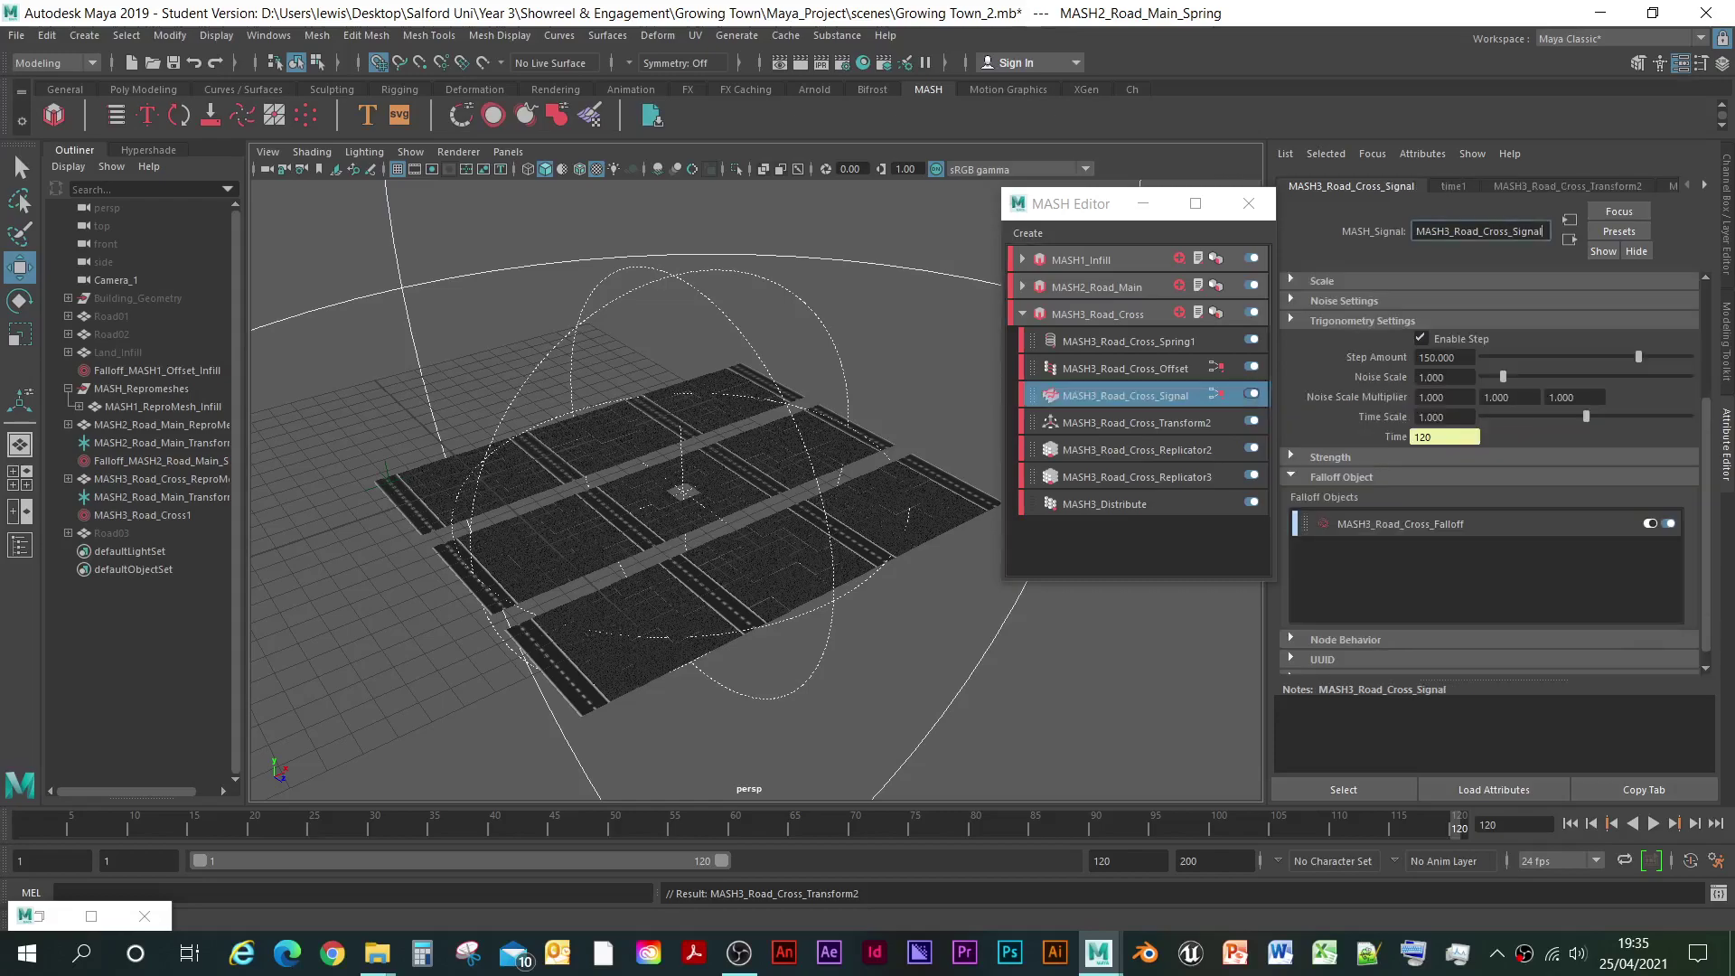
{"action": "type", "text": "1"}
{"action": "left_click", "coordinate": [1125, 368]}
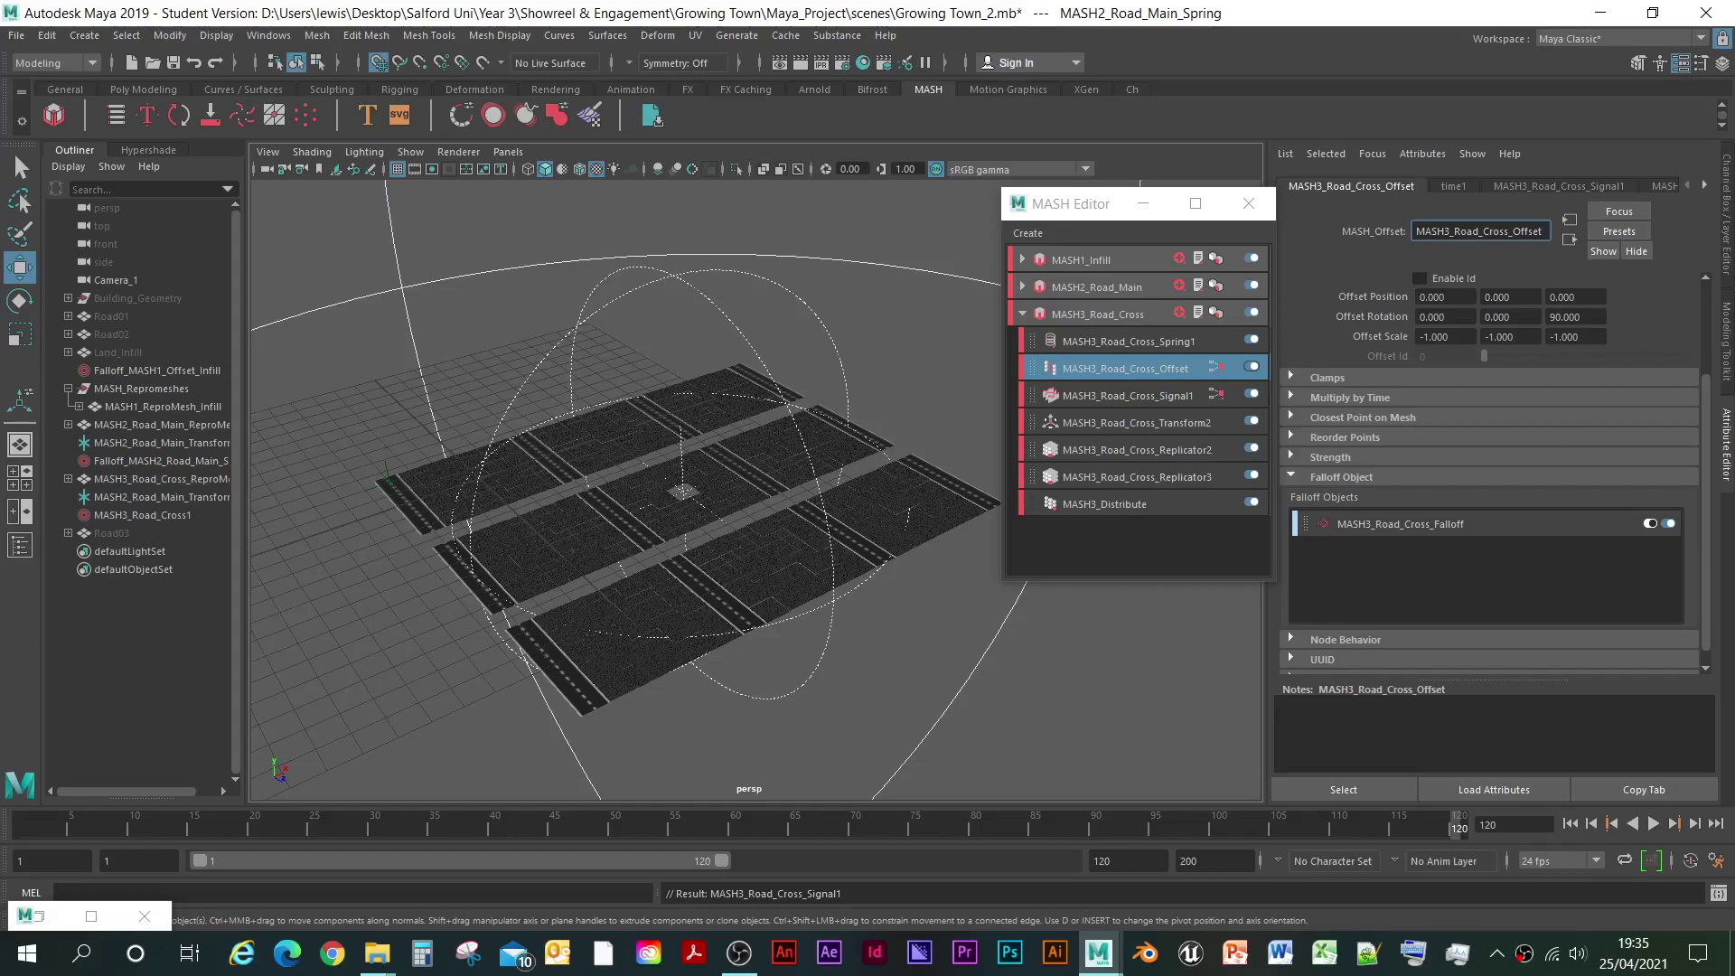
{"action": "type", "text": "1"}
{"action": "key", "text": "Return"}
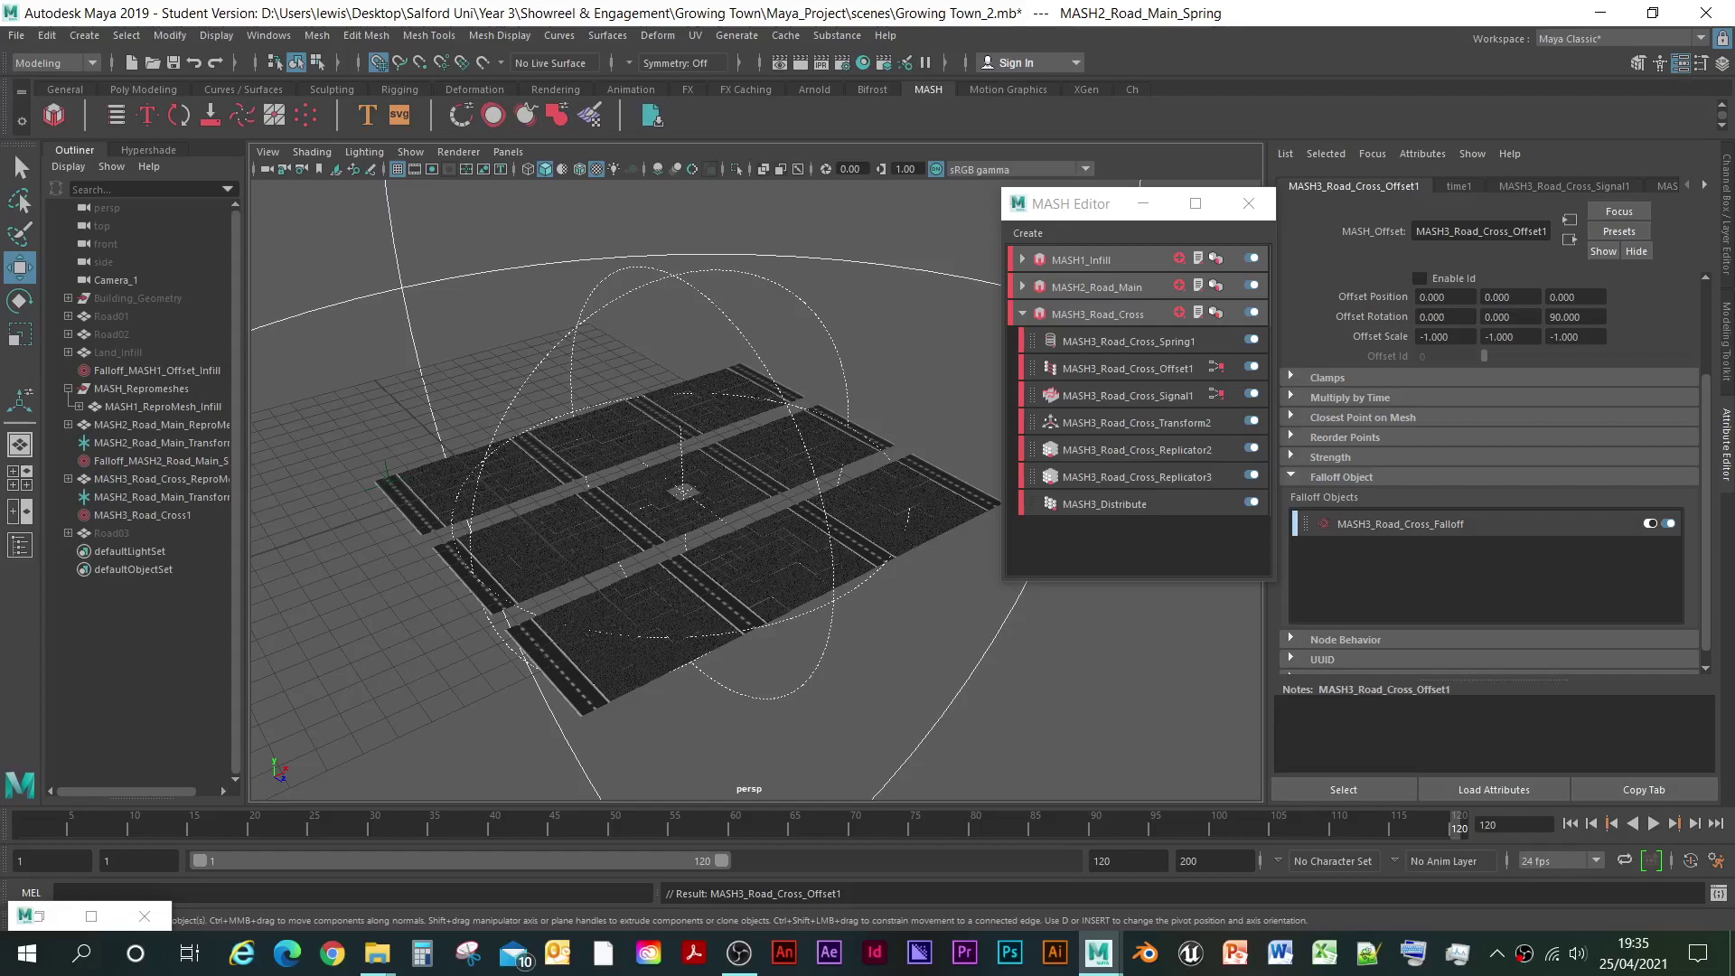
- Disable the Signal1, Offset1 and Spring1 nodes of the MASH3_Road_Cross network
{"action": "left_click", "coordinate": [1252, 394]}
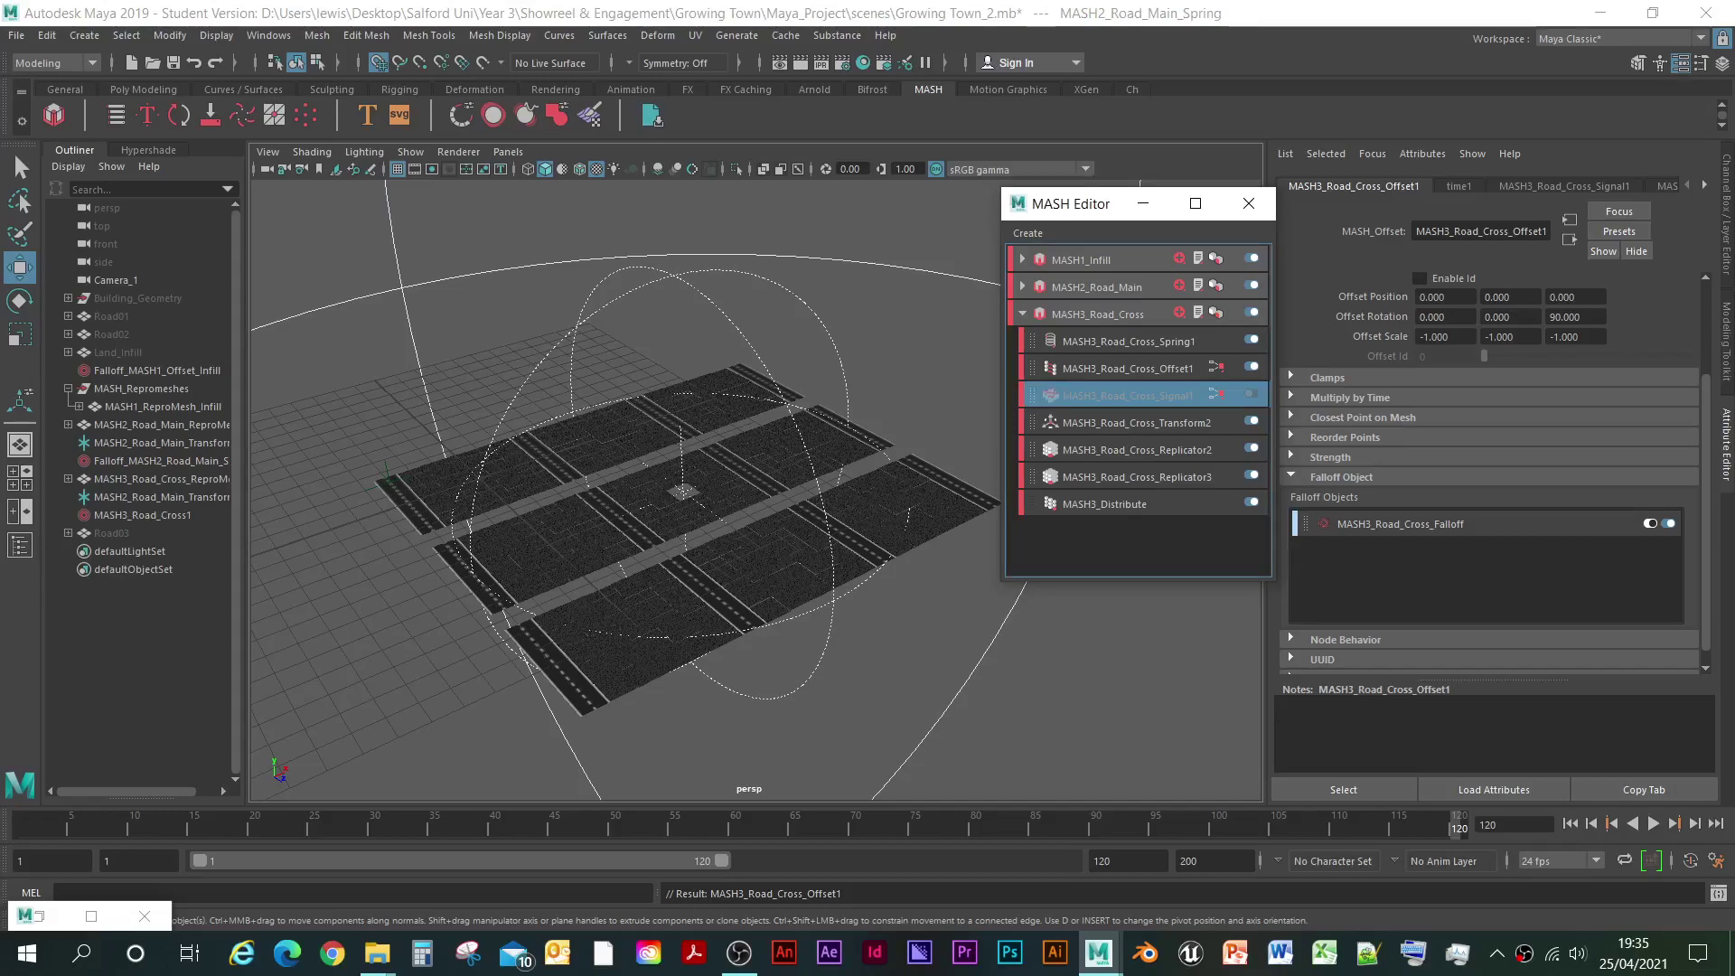
{"action": "left_click", "coordinate": [1252, 366]}
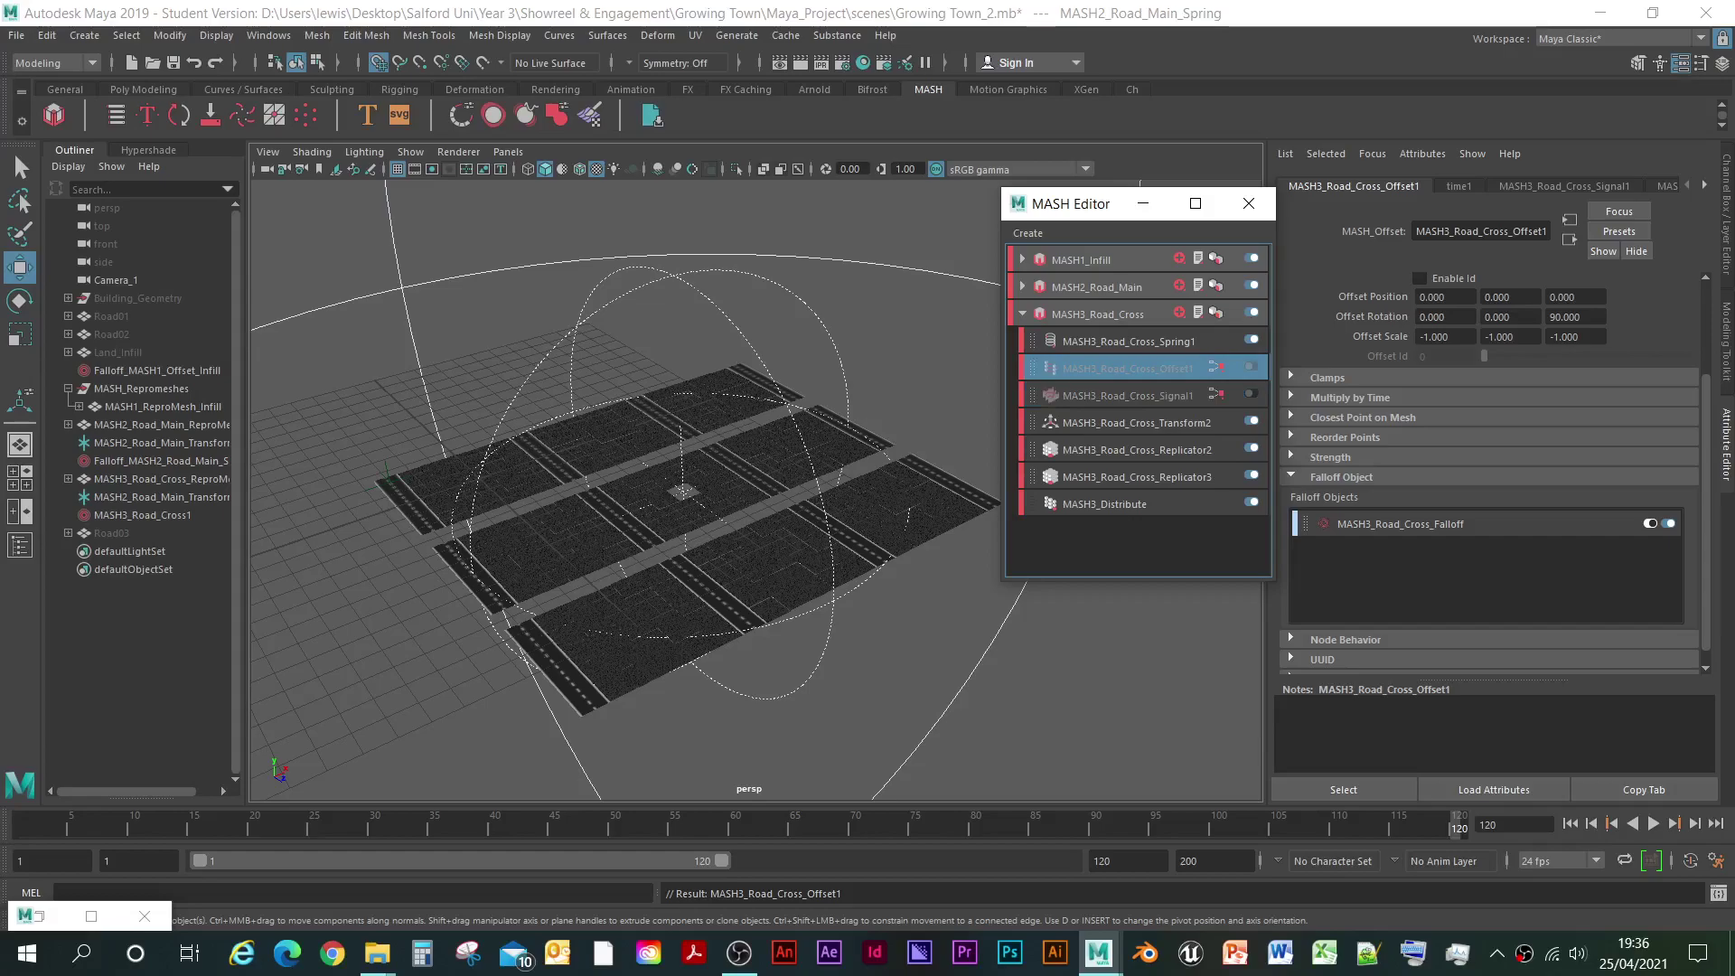
{"action": "left_click", "coordinate": [1252, 339]}
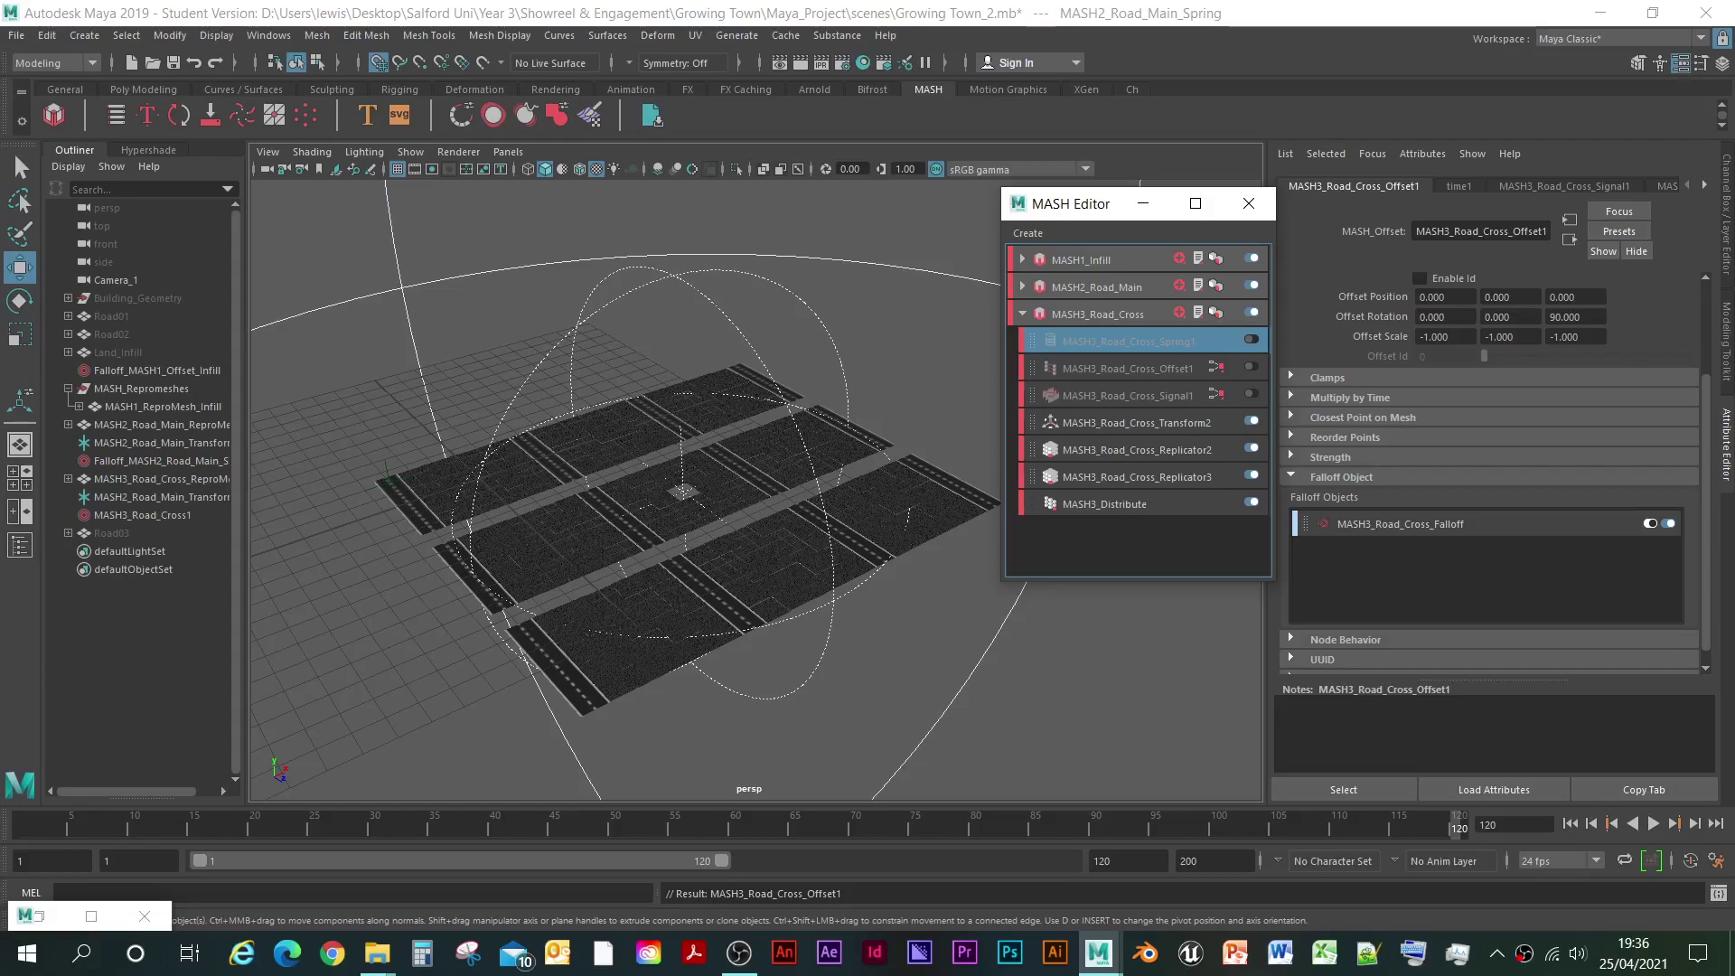
- Rename the MASH2_Road_Main_Transform2 locator in the scene hierarchy to MASH3_Road_Main_Transform2
{"action": "left_click", "coordinate": [161, 497]}
{"action": "double_click", "coordinate": [161, 497]}
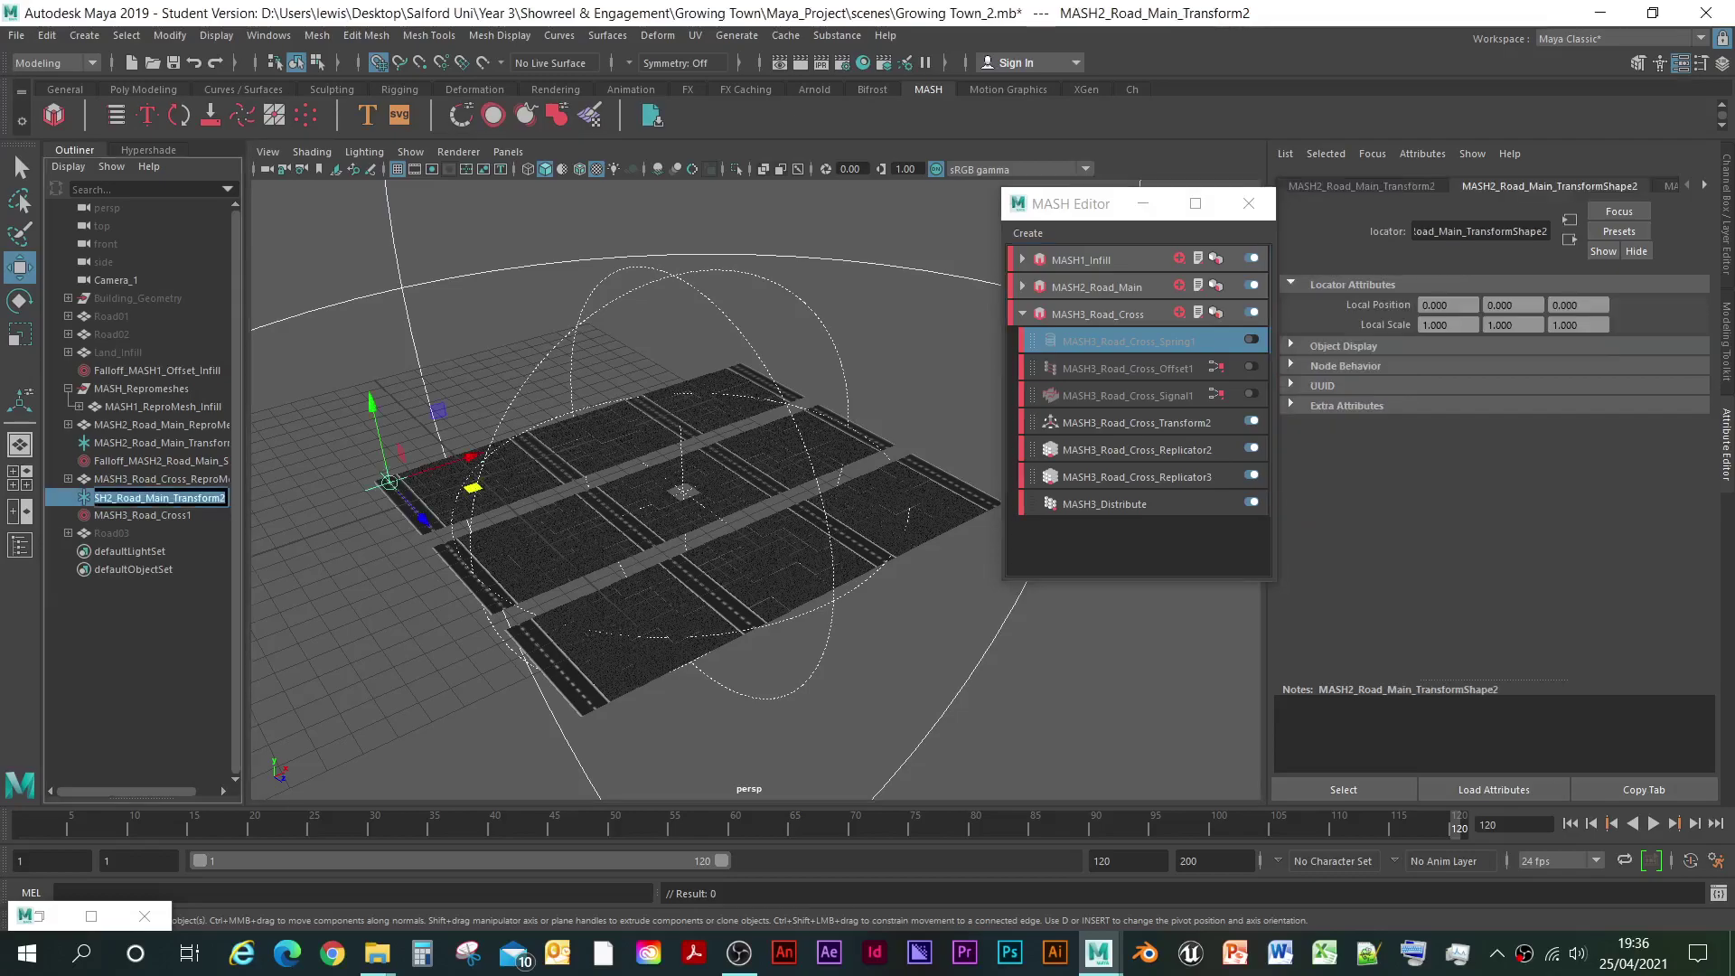
{"action": "left_click", "coordinate": [115, 498]}
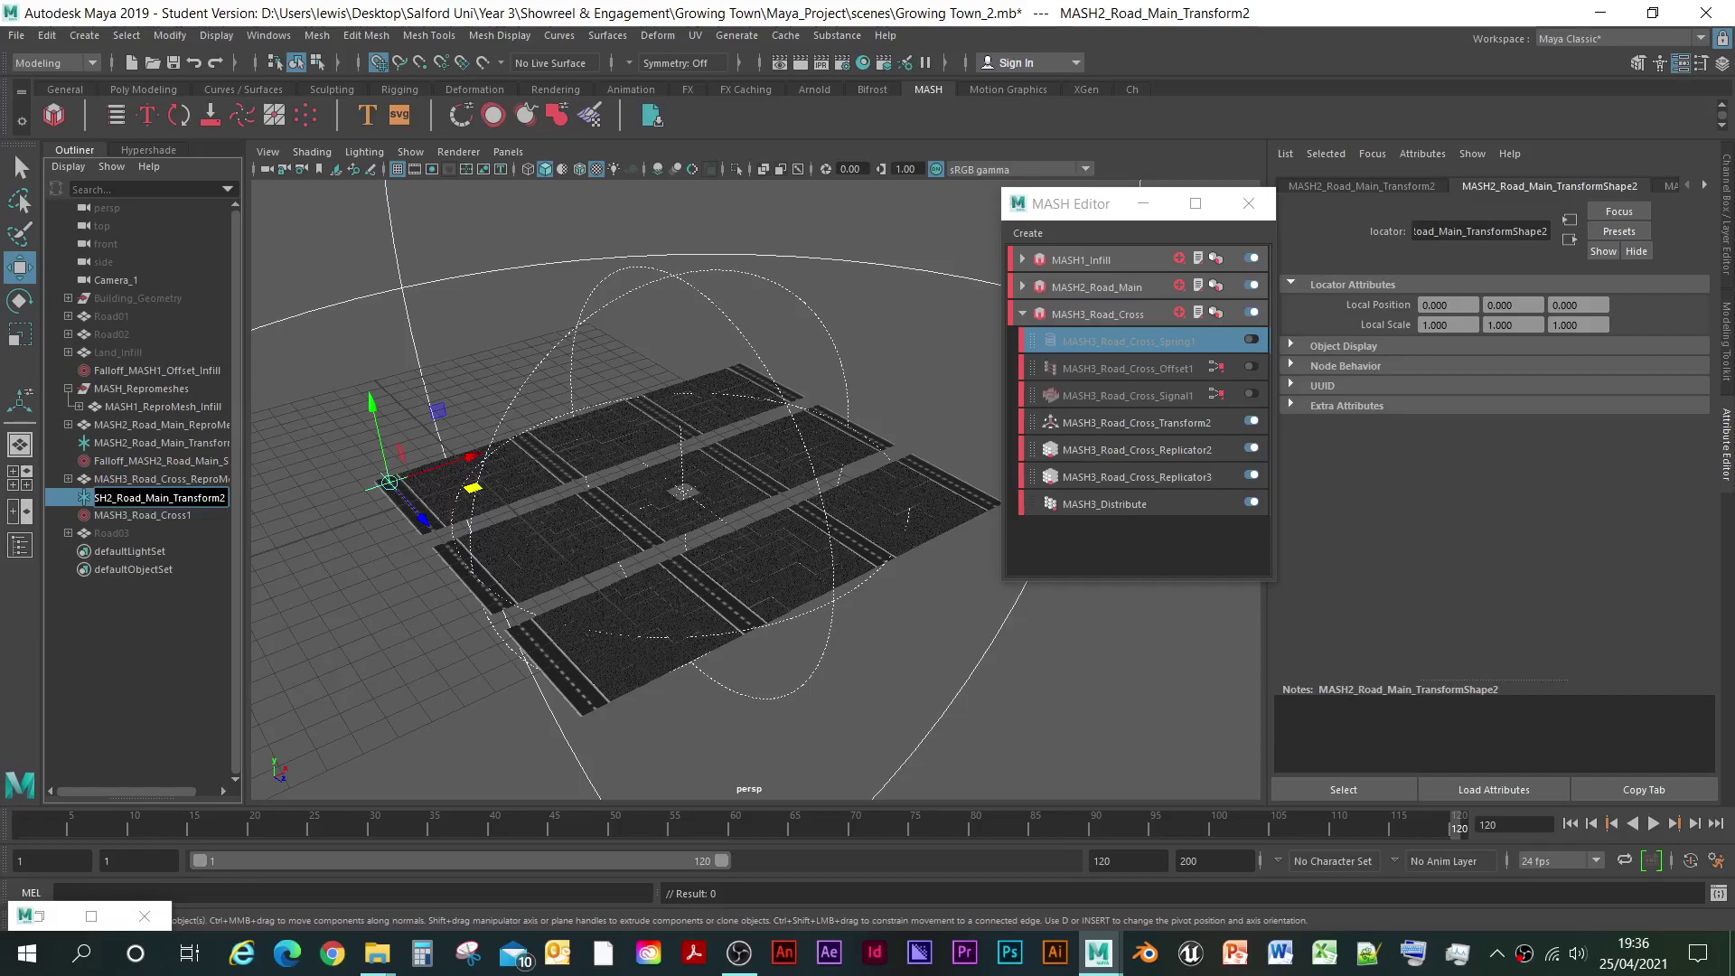
{"action": "key", "text": "BackSpace"}
{"action": "type", "text": "3"}
{"action": "key", "text": "Return"}
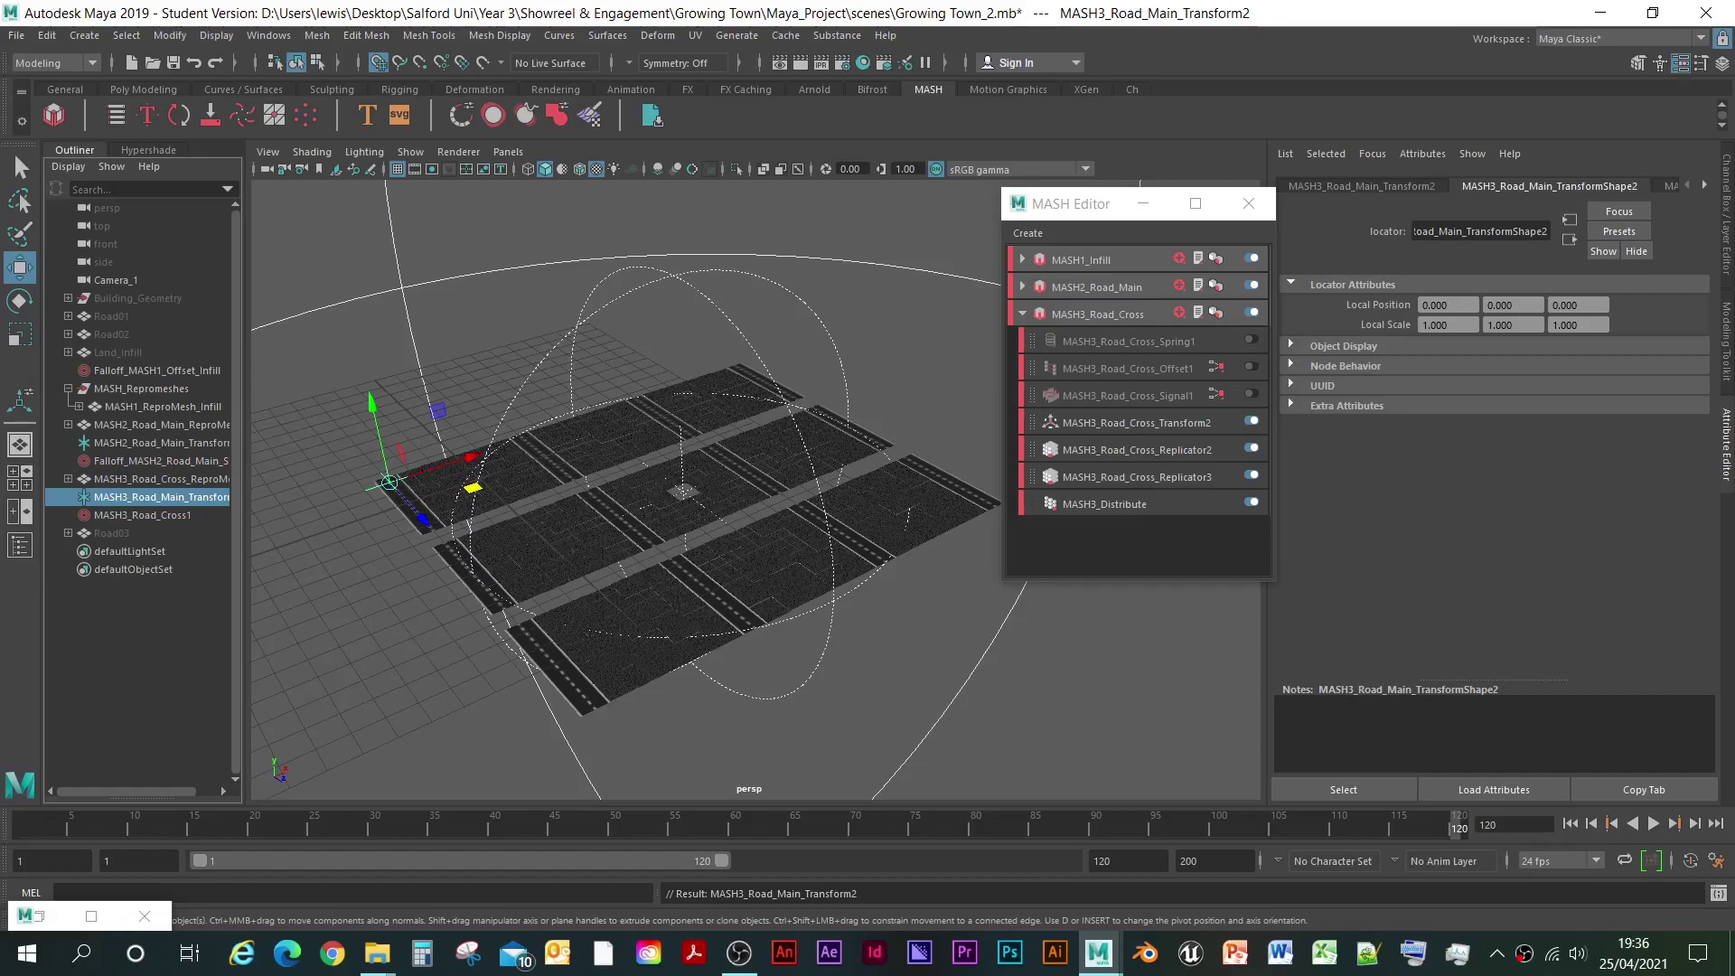
- Rename the MASH3_Road_Cross1 falloff object in the scene hierarchy to Falloff_MASH3_Road_Cross_Single
{"action": "double_click", "coordinate": [141, 515]}
{"action": "left_click", "coordinate": [97, 516]}
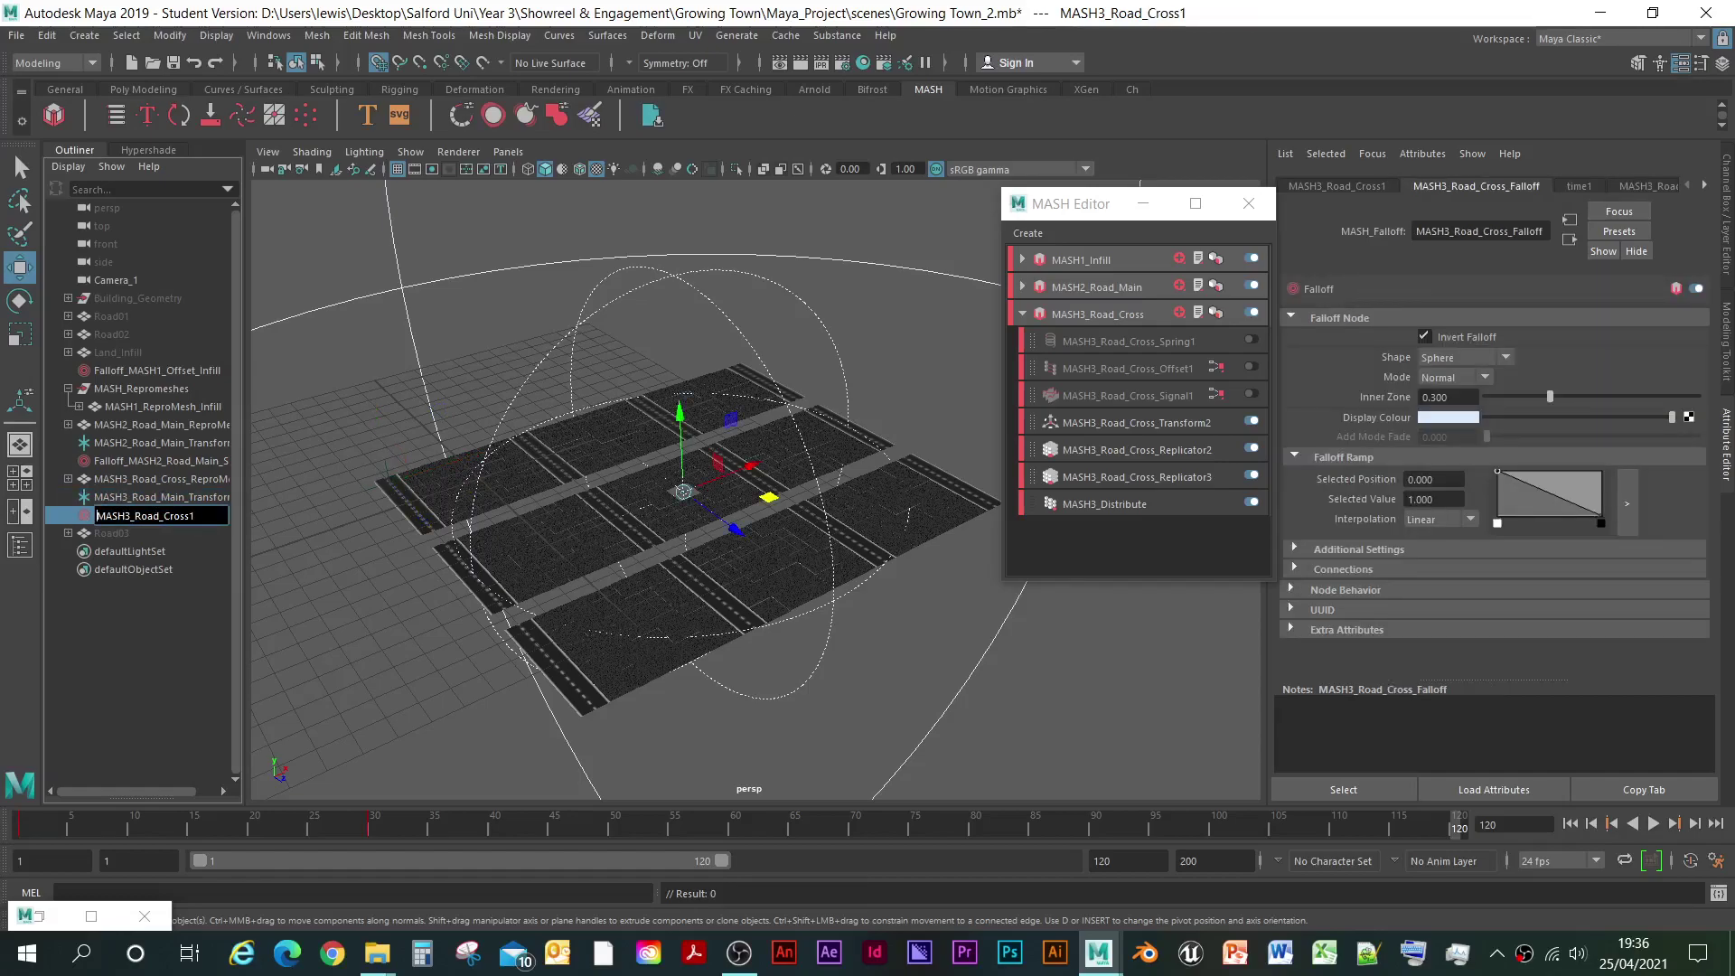
{"action": "type", "text": "Falloff_"}
{"action": "key", "text": "Right"}
{"action": "key", "text": "Right"}
{"action": "key", "text": "Right"}
{"action": "key", "text": "Right"}
{"action": "key", "text": "Right"}
{"action": "key", "text": "Right"}
{"action": "key", "text": "Right"}
{"action": "key", "text": "Right"}
{"action": "key", "text": "Right"}
{"action": "key", "text": "Right"}
{"action": "left_click_drag", "start_coordinate": [246, 516], "coordinate": [290, 516]}
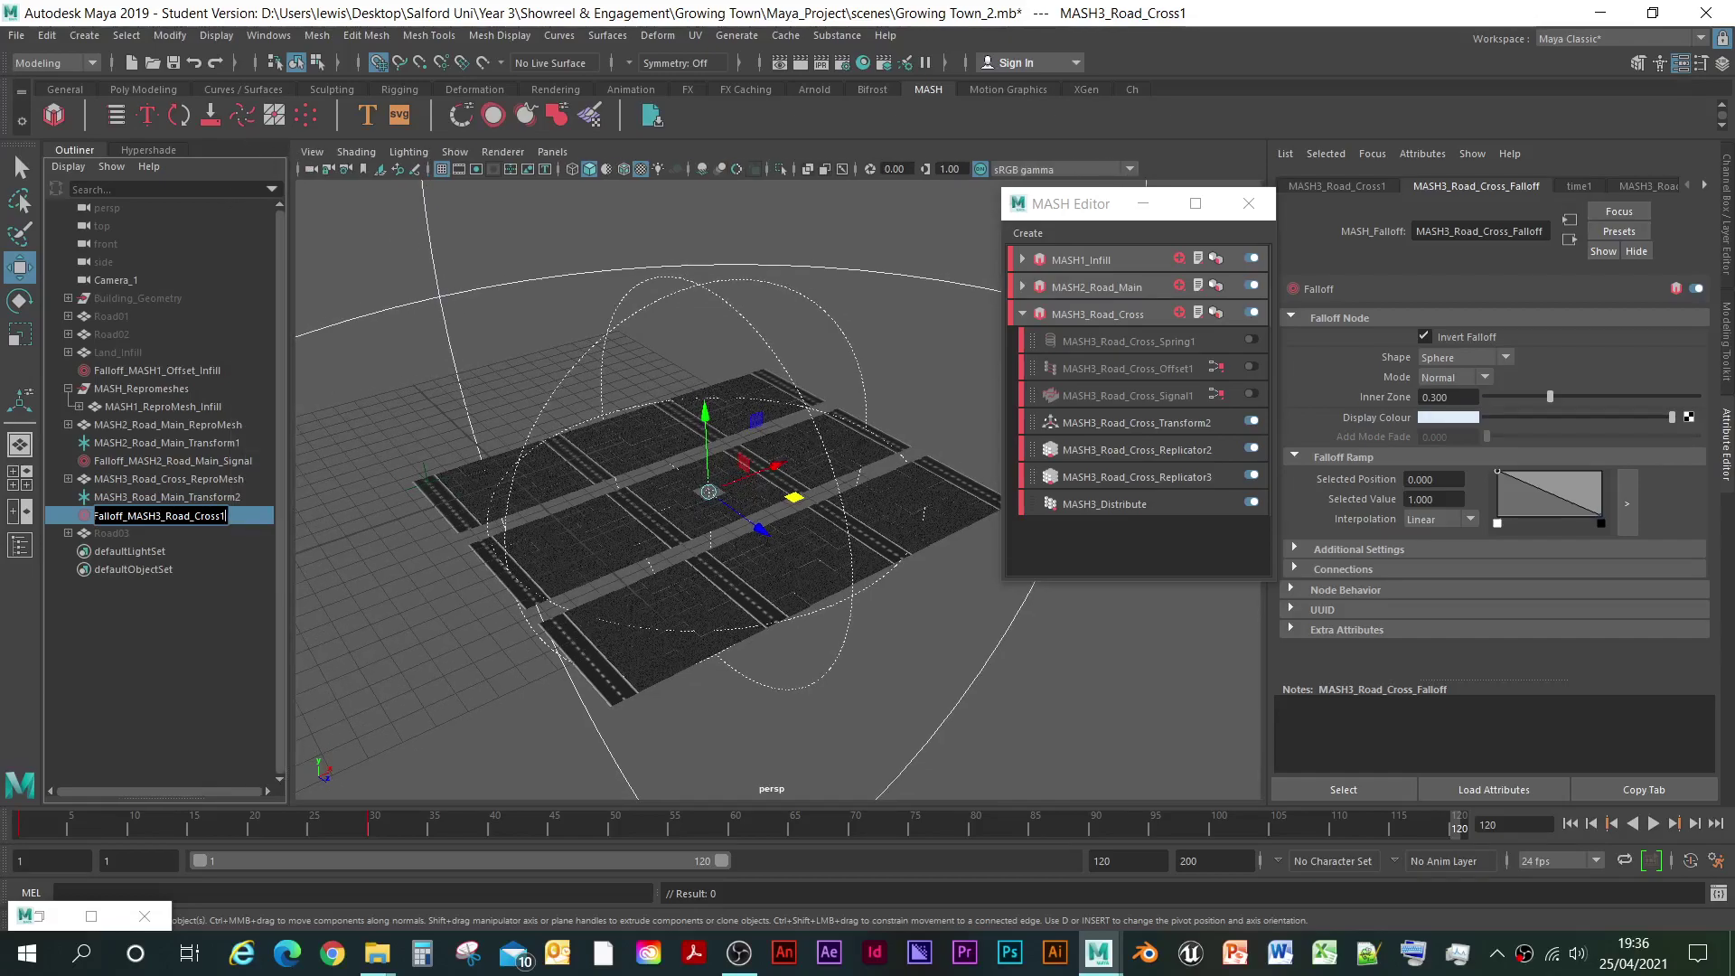
{"action": "key", "text": "BackSpace"}
{"action": "type", "text": "_Single"}
{"action": "key", "text": "Return"}
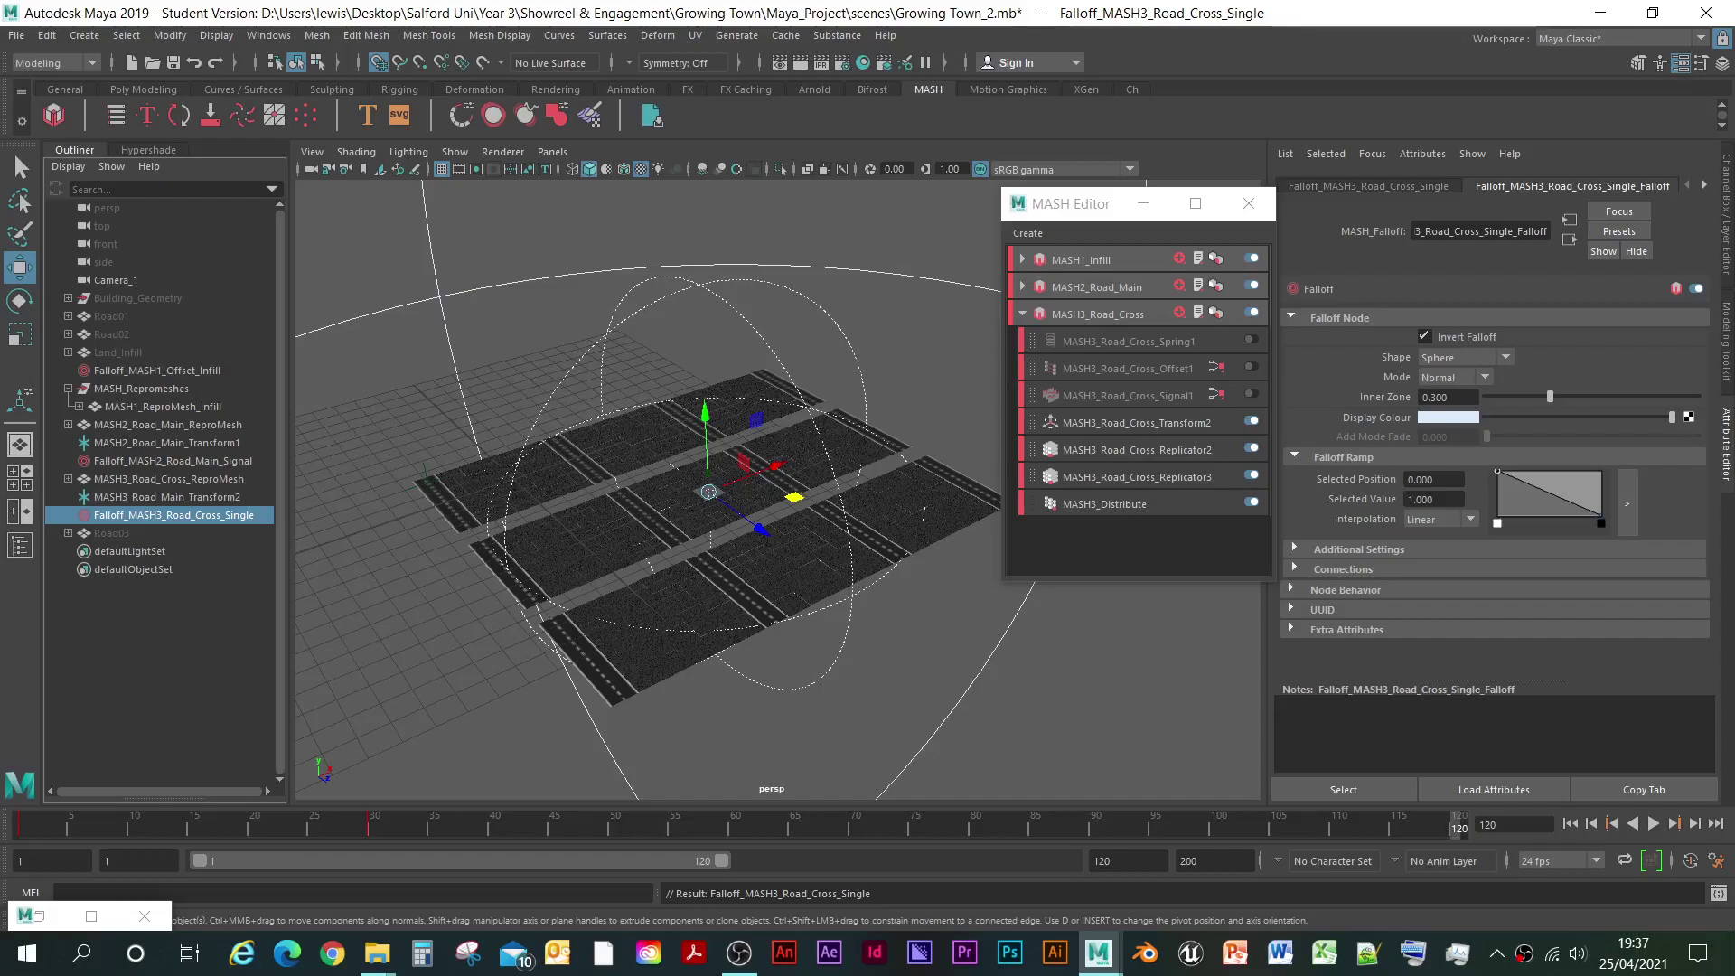
- Remove the trailing number from the cross-road locator's name, making it MASH3_Road_Main_Transform
{"action": "double_click", "coordinate": [168, 497]}
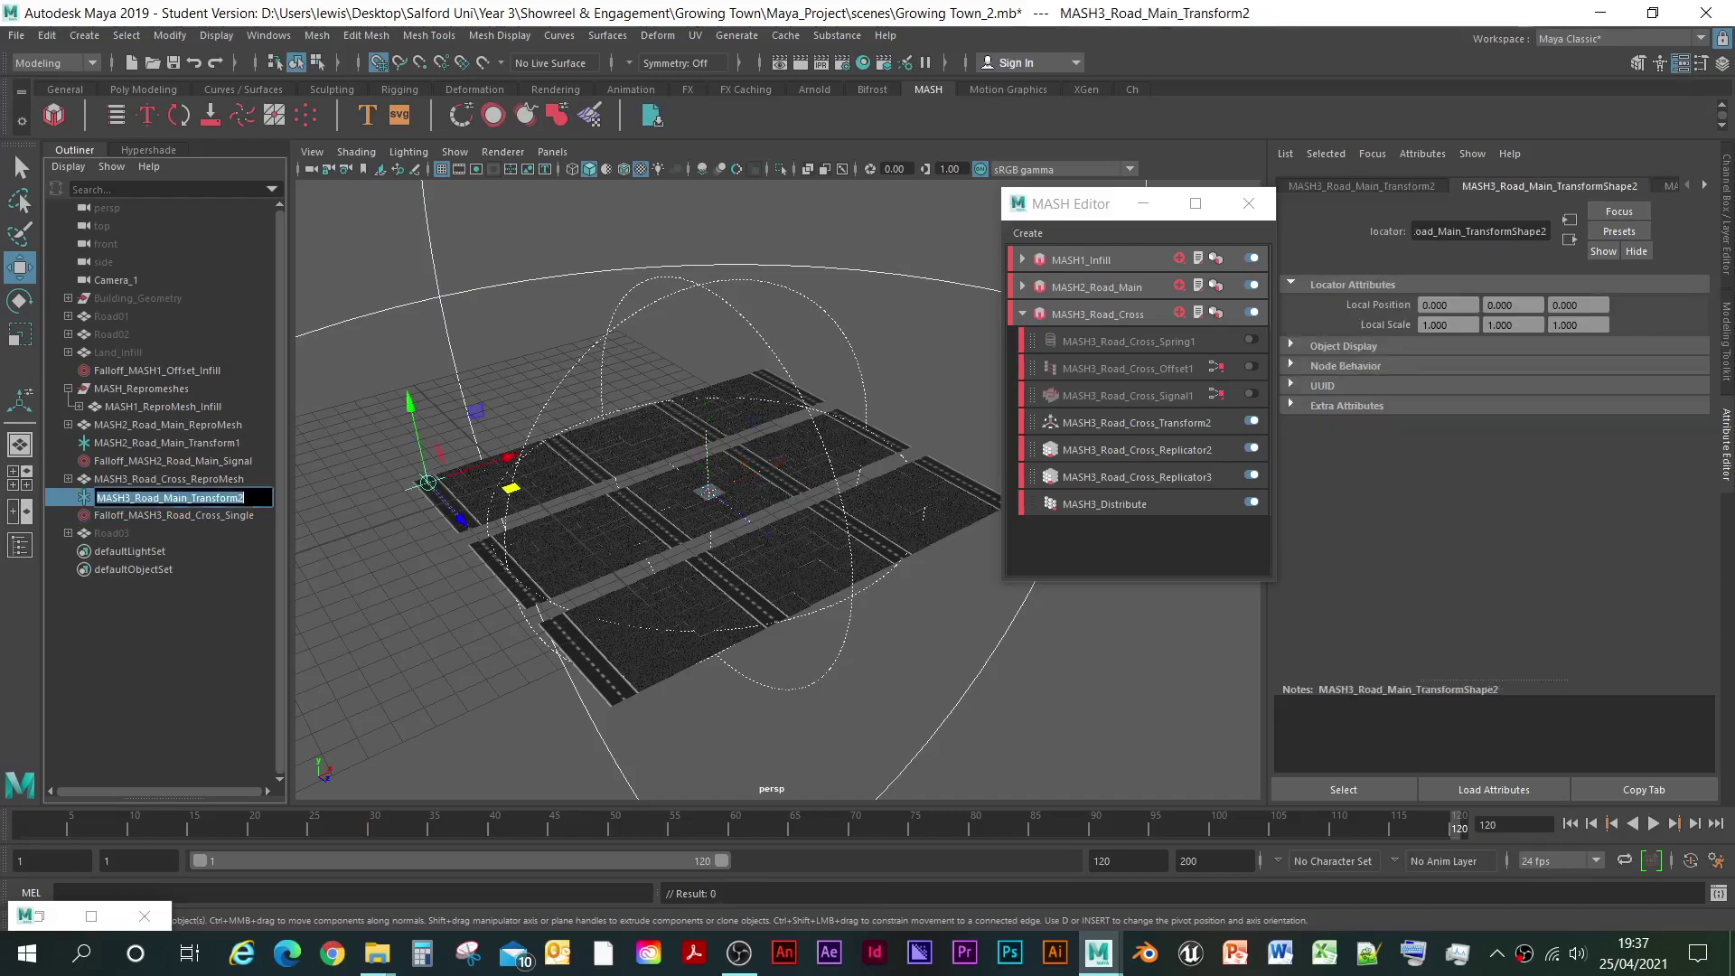
{"action": "key", "text": "Right"}
{"action": "key", "text": "BackSpace"}
{"action": "key", "text": "Return"}
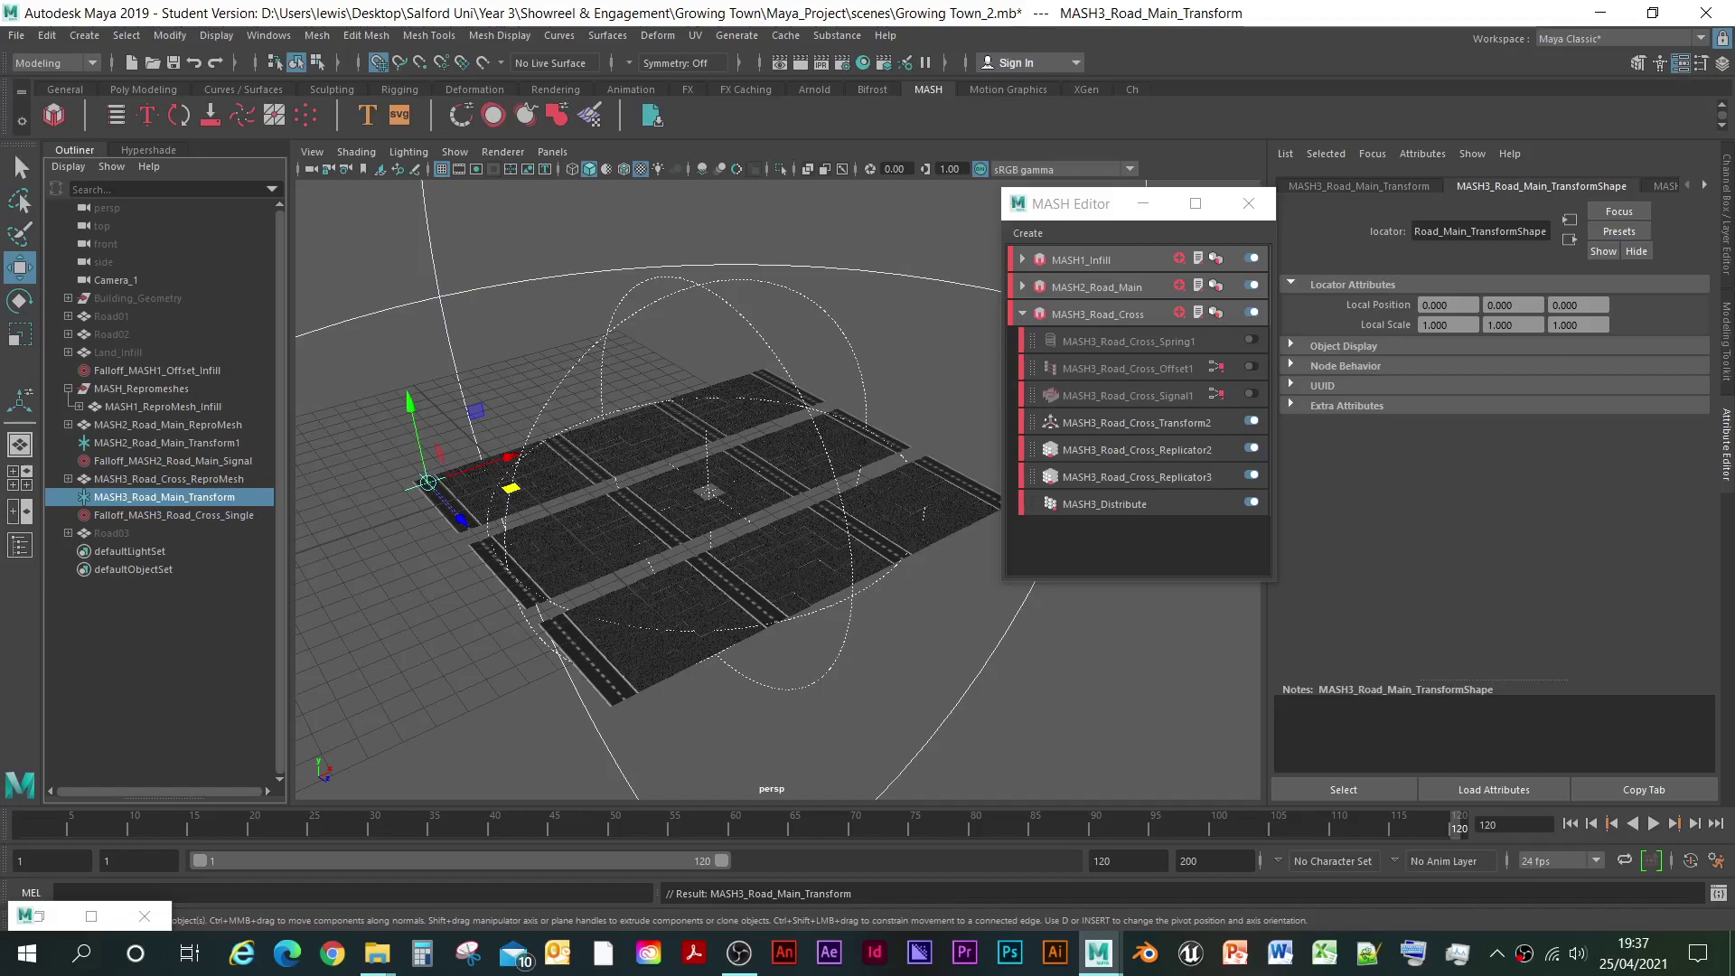
- Move the MASH3_Road_Main_Transform locator along X to the road grid's far end and rotate it a quarter turn about Y with Relative 15 step snap
{"action": "left_click_drag", "start_coordinate": [510, 488], "coordinate": [828, 352]}
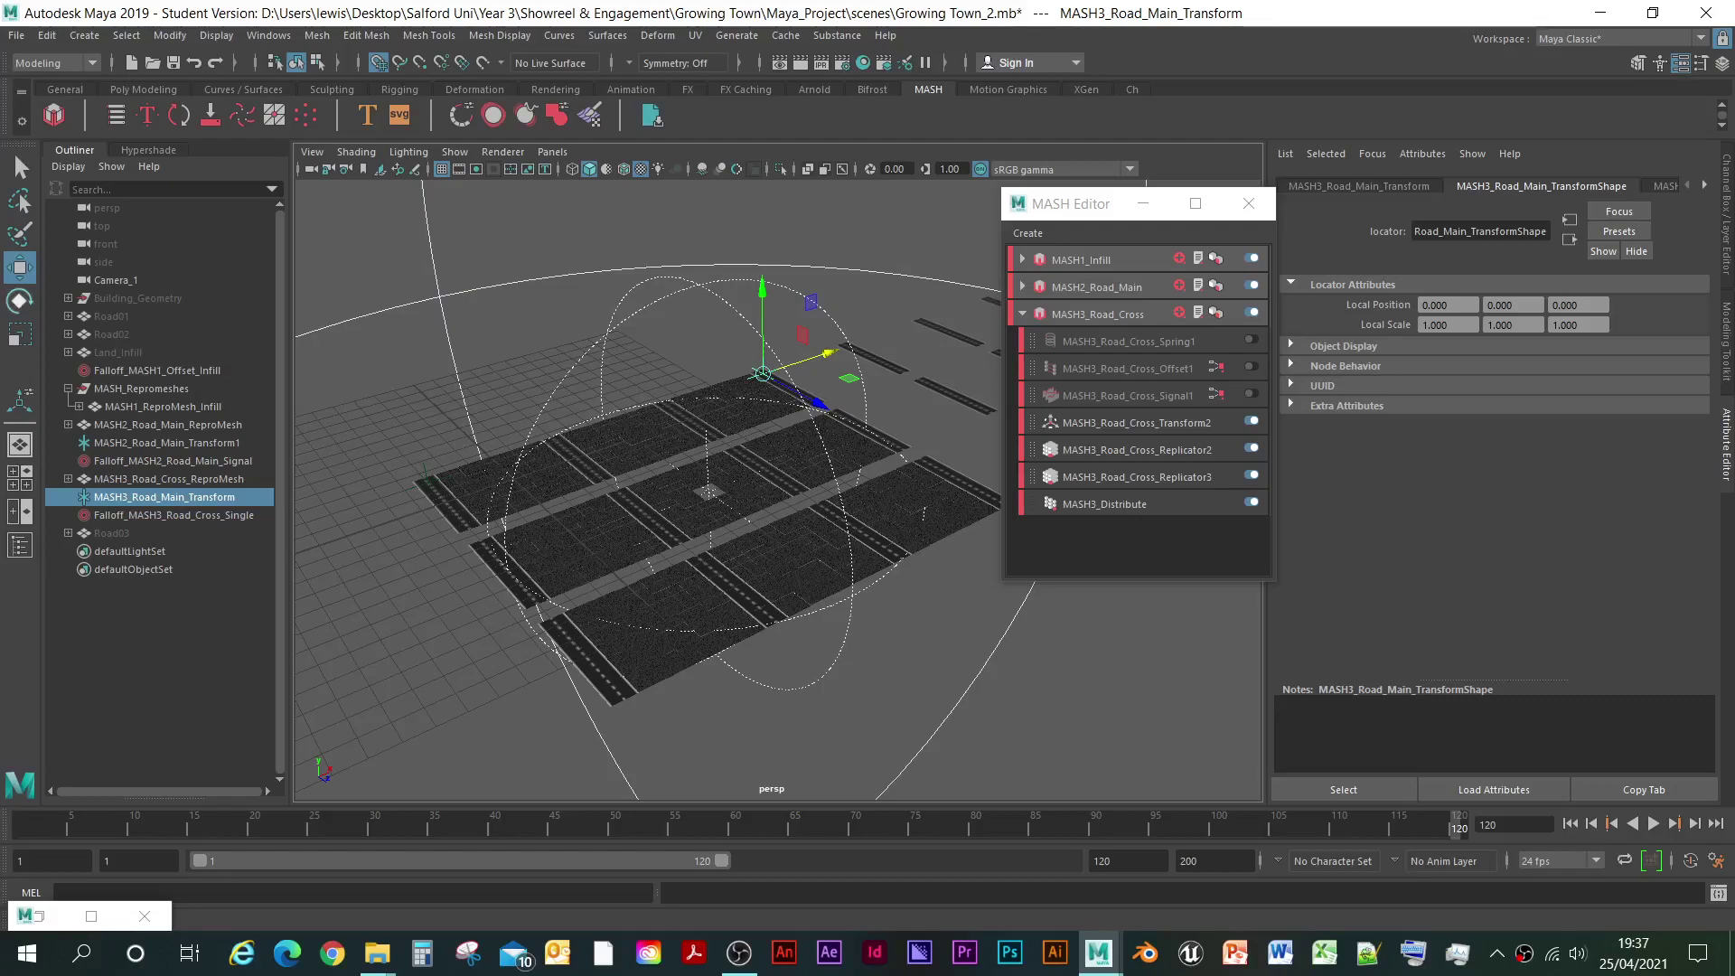
{"action": "left_click", "coordinate": [19, 301]}
{"action": "double_click", "coordinate": [19, 301]}
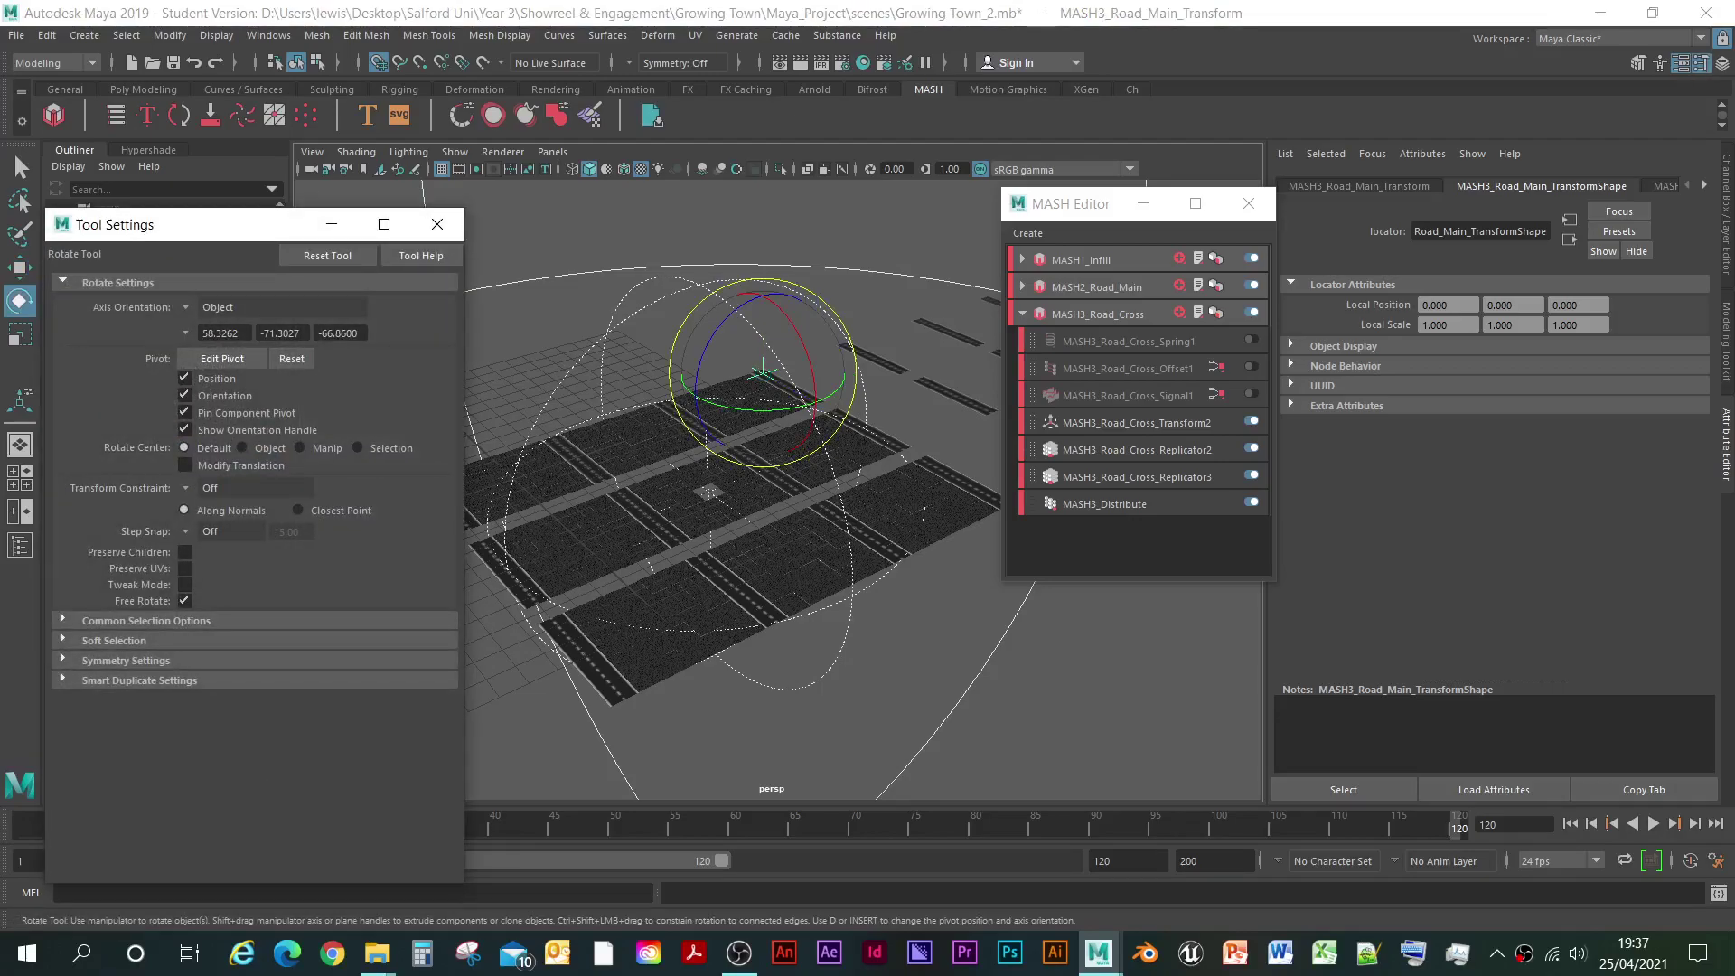
{"action": "left_click", "coordinate": [217, 531]}
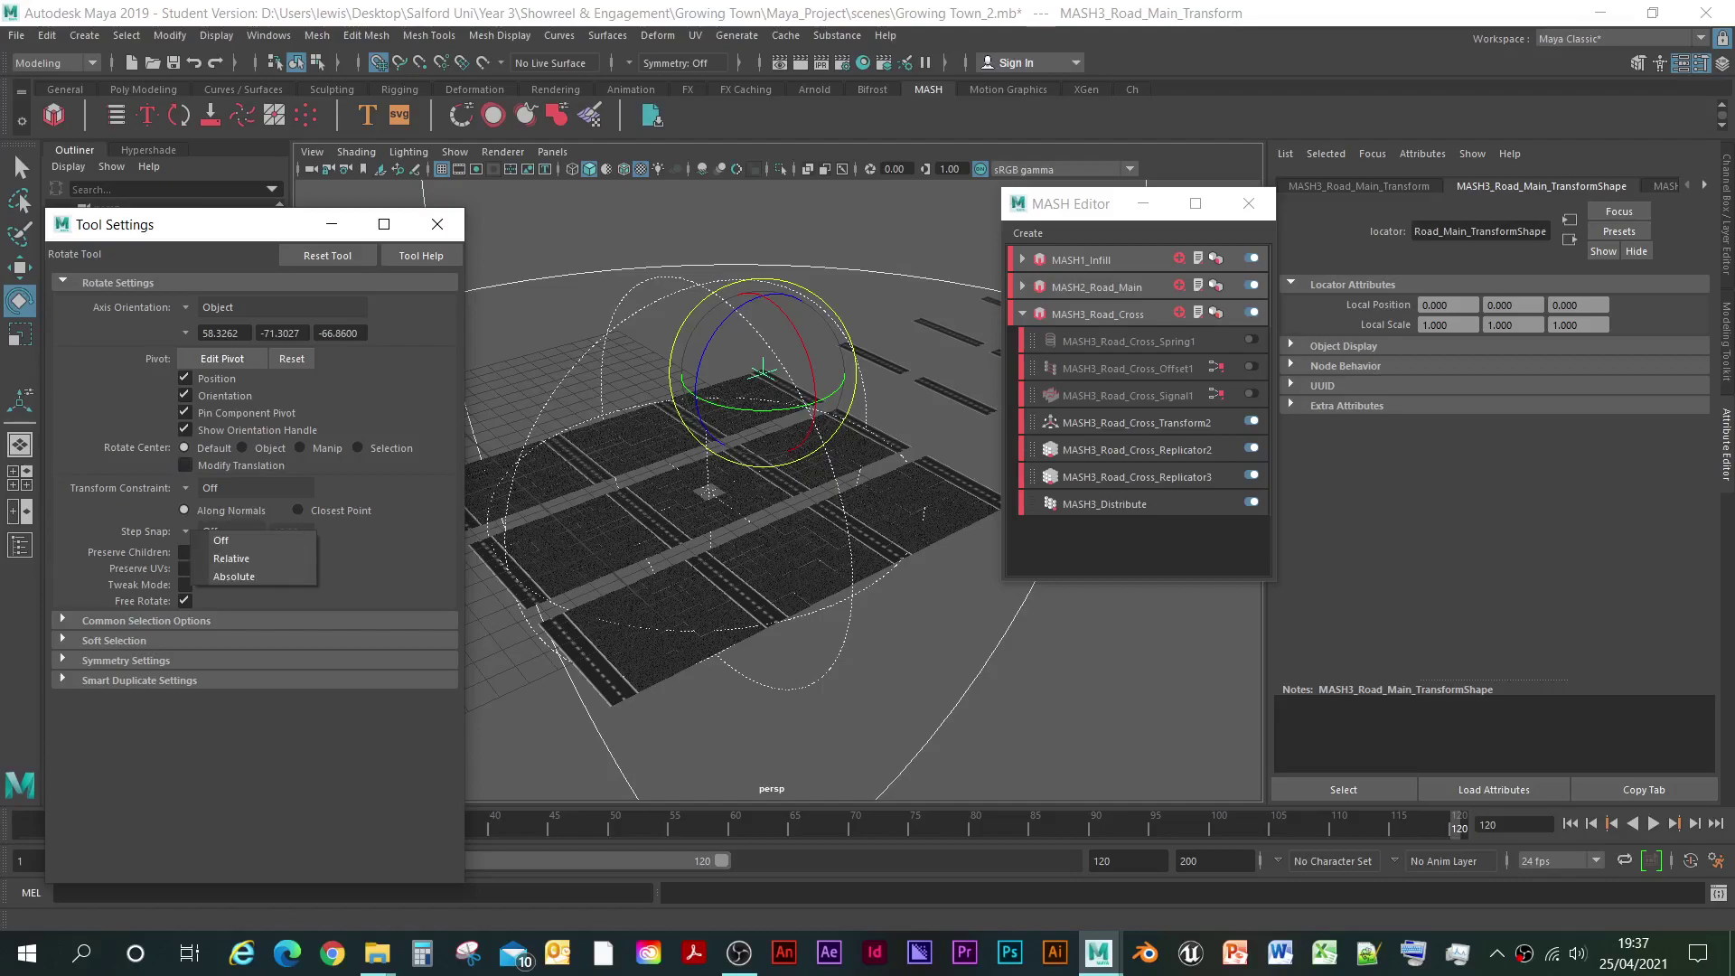
{"action": "left_click", "coordinate": [231, 558]}
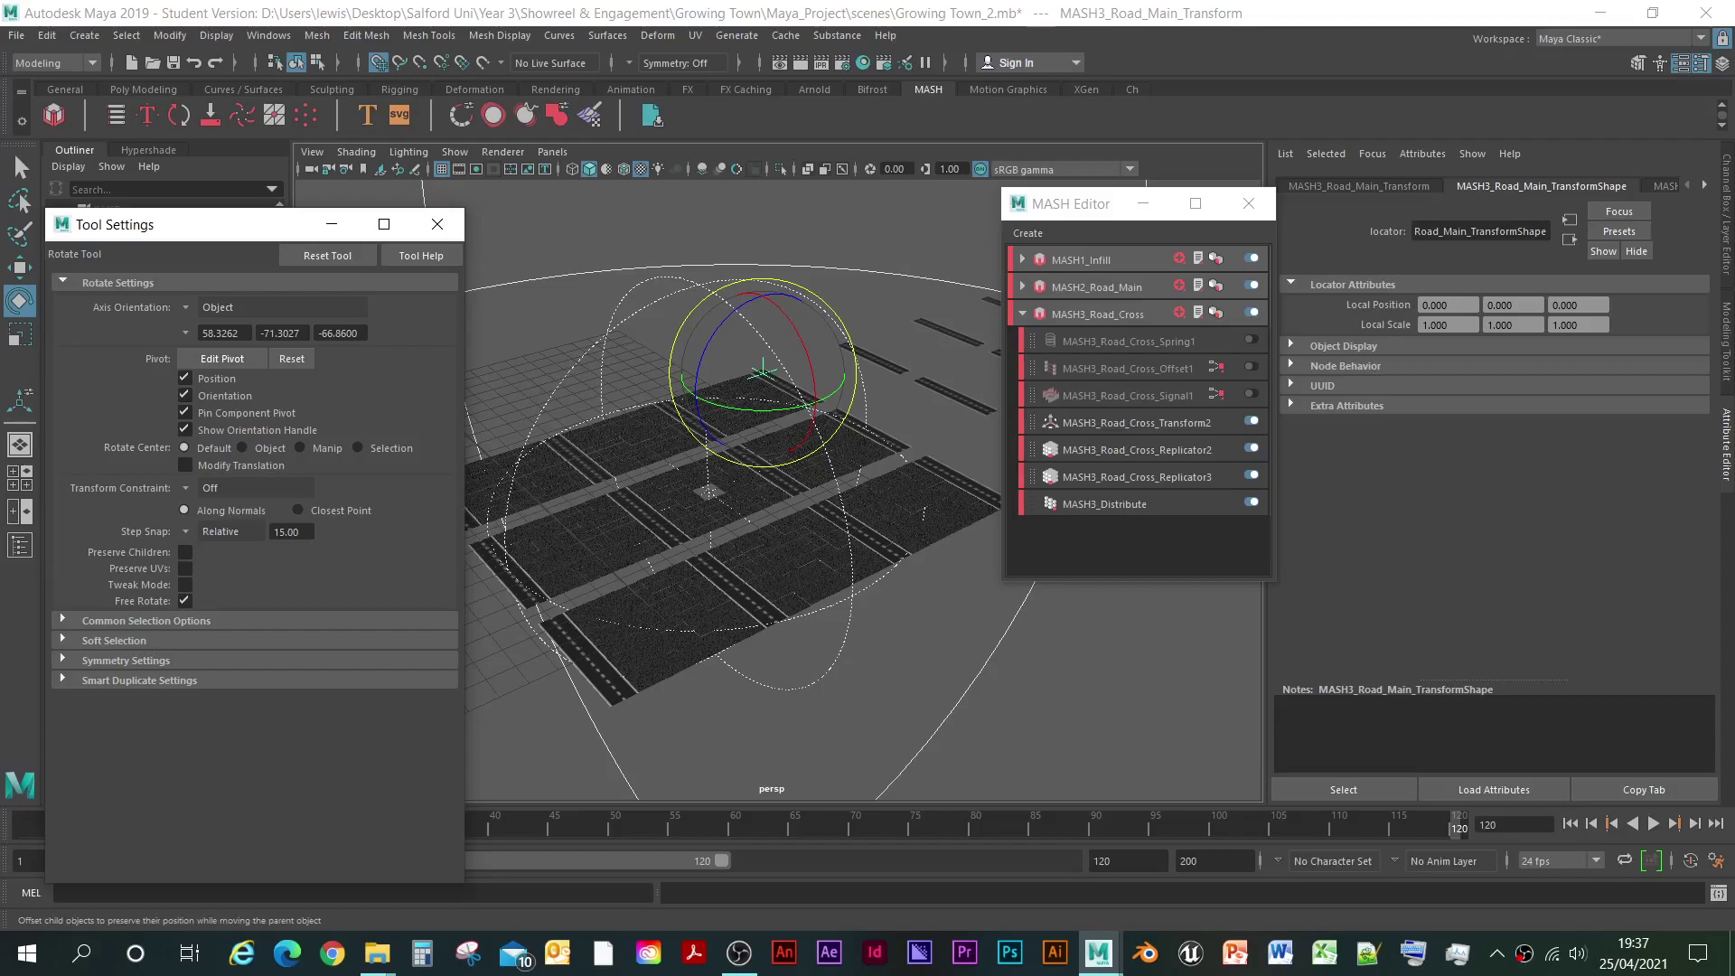
{"action": "left_click", "coordinate": [331, 224]}
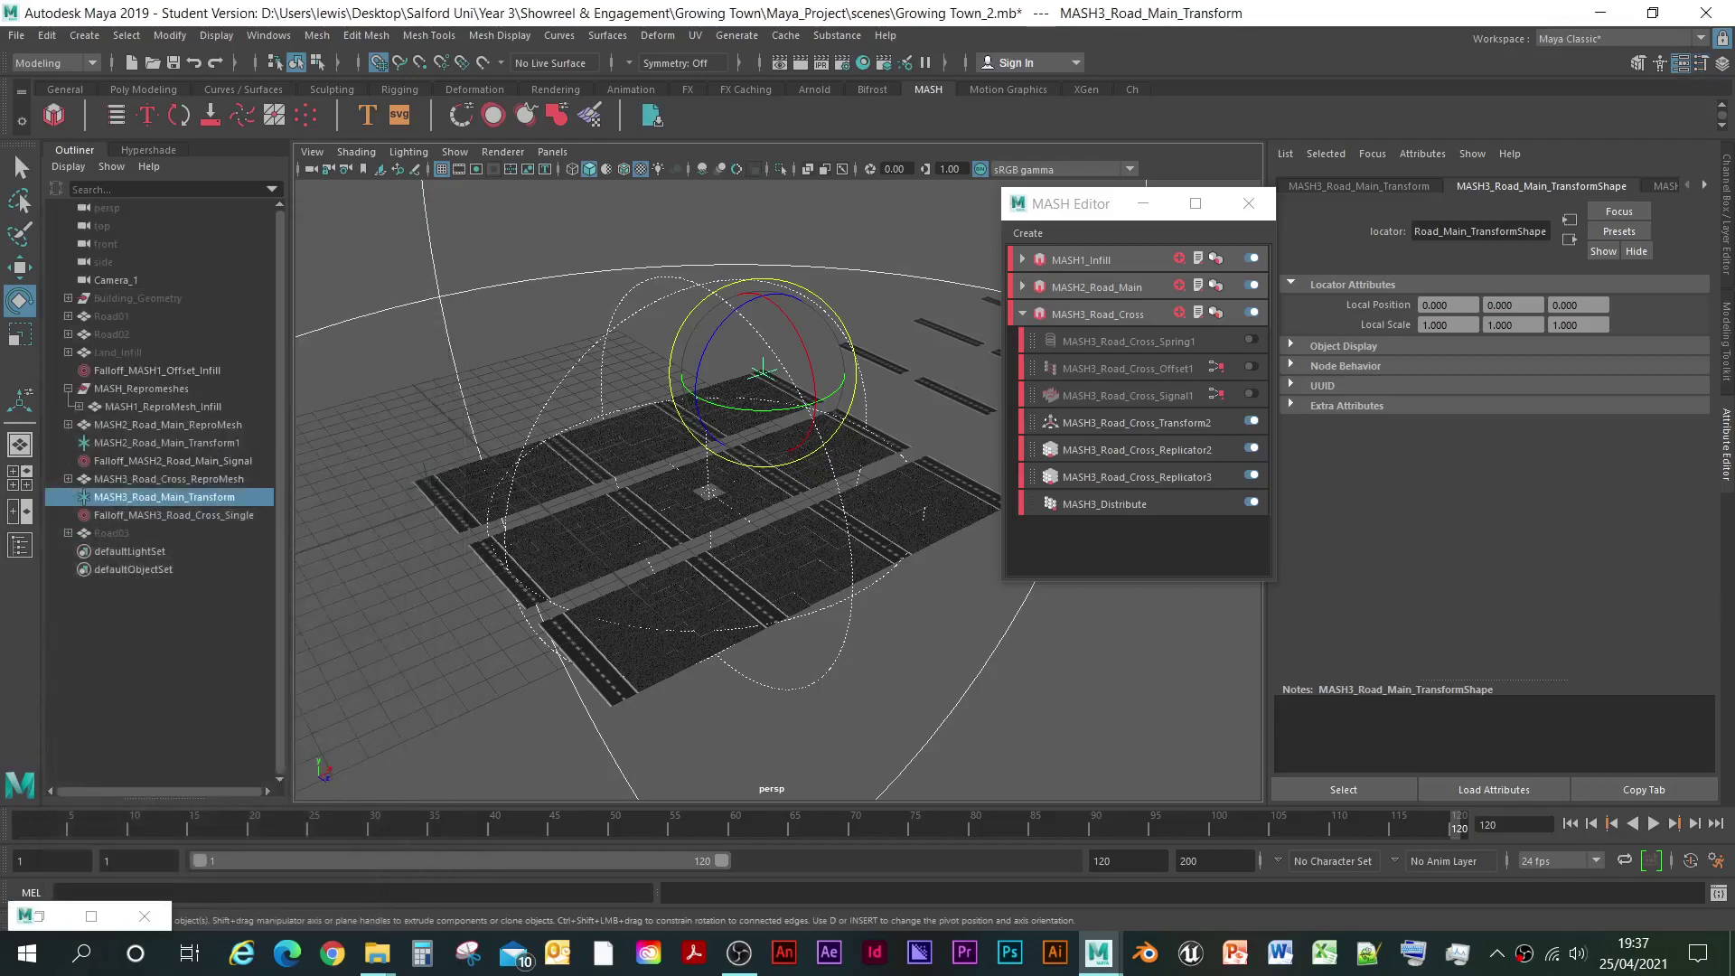
{"action": "left_click_drag", "start_coordinate": [772, 411], "coordinate": [683, 383]}
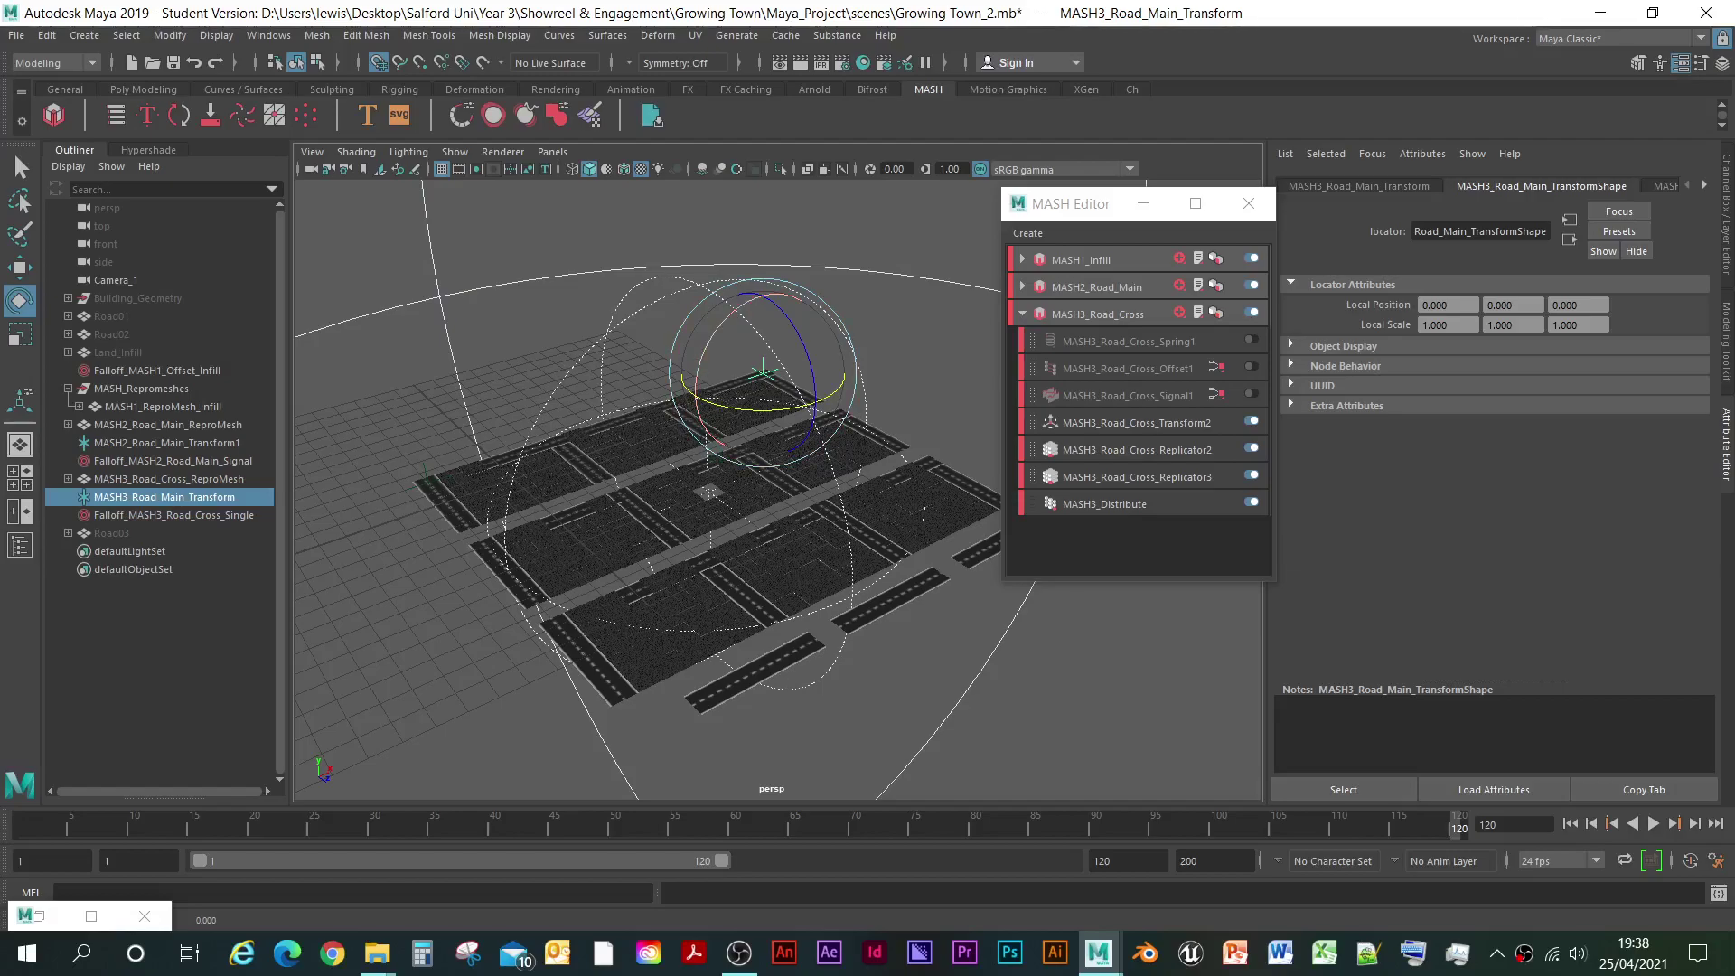
- Move the MASH3_Road_Main_Transform locator along Z to 3, temporarily disabling MASH3_Road_Cross_Replicator3 while positioning it
{"action": "key", "text": "w"}
{"action": "mouse_move", "coordinate": [819, 403]}
{"action": "left_mouse_down"}
{"action": "mouse_move", "coordinate": [845, 417]}
{"action": "mouse_move", "coordinate": [806, 398]}
{"action": "left_mouse_up"}
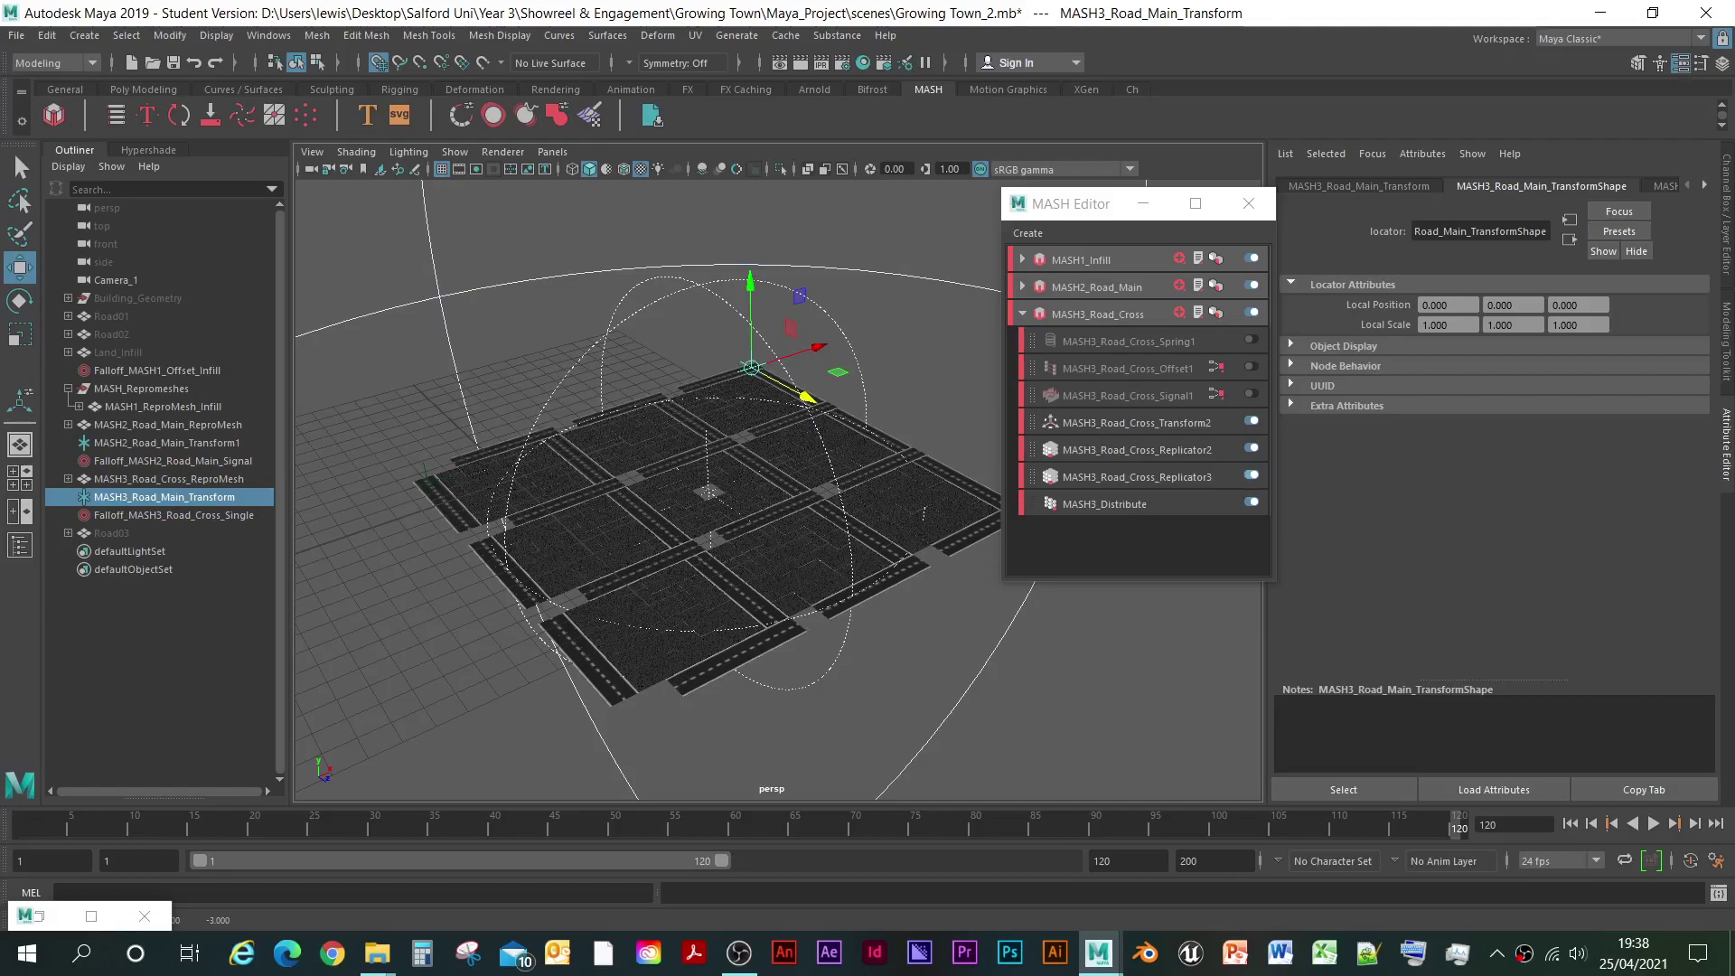
{"action": "left_click", "coordinate": [1250, 474]}
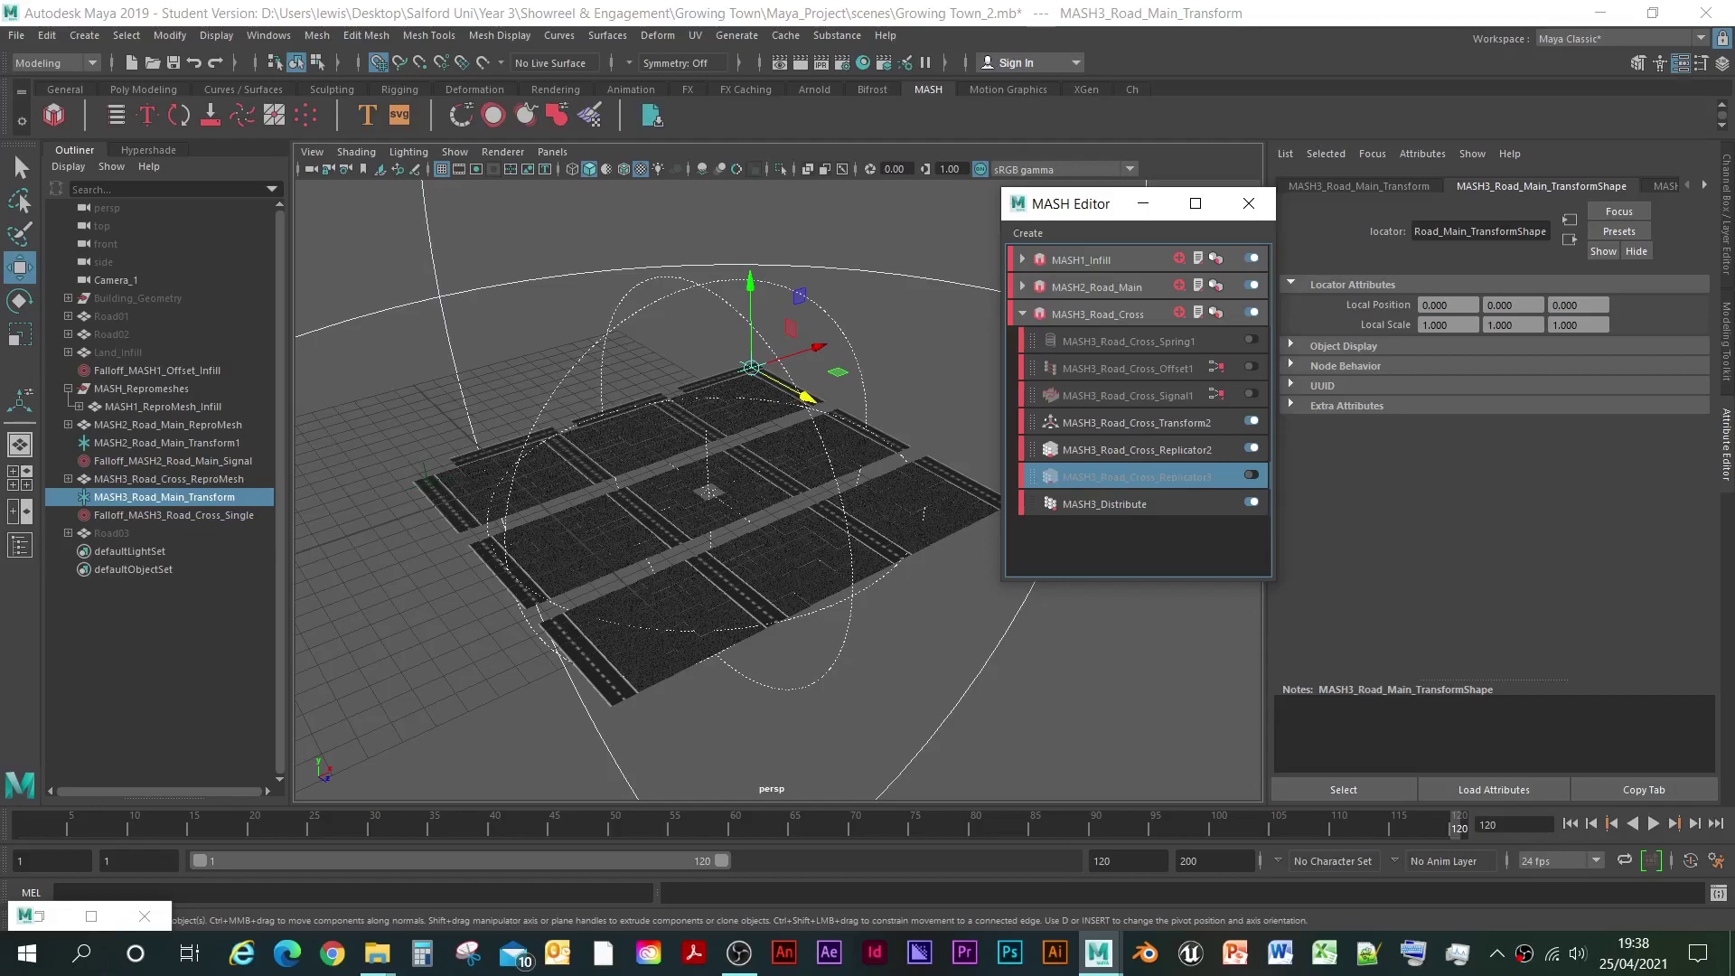
{"action": "left_click", "coordinate": [1104, 504]}
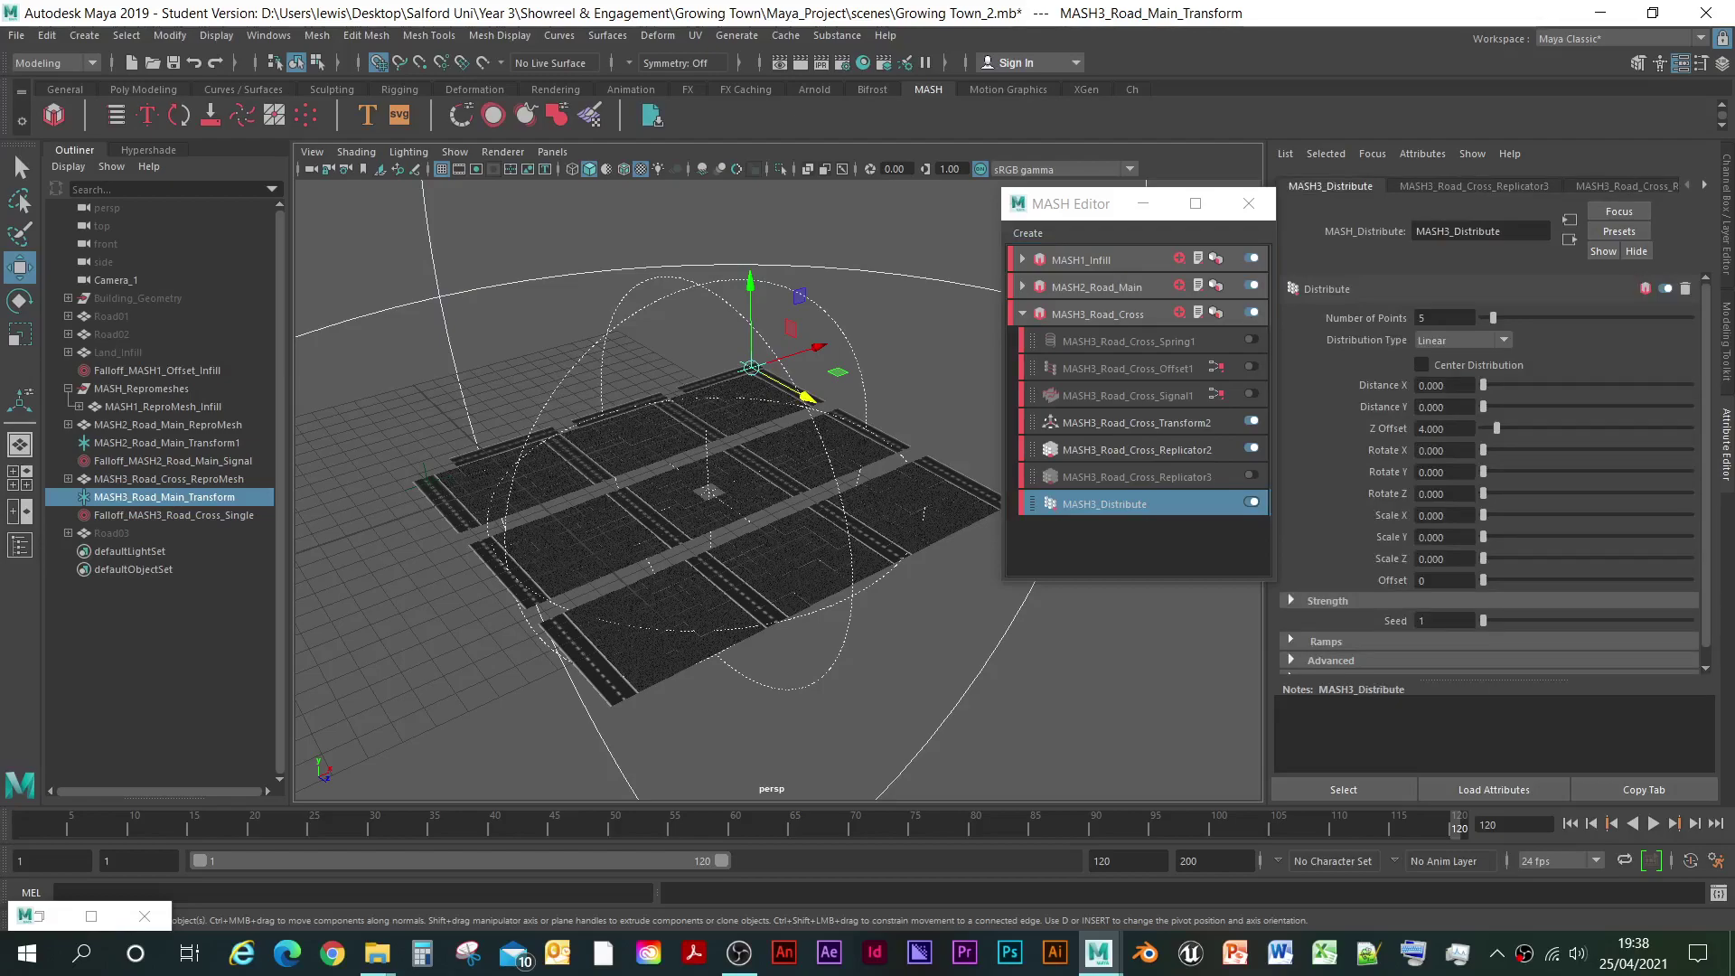
{"action": "left_click_drag", "start_coordinate": [805, 394], "coordinate": [878, 435]}
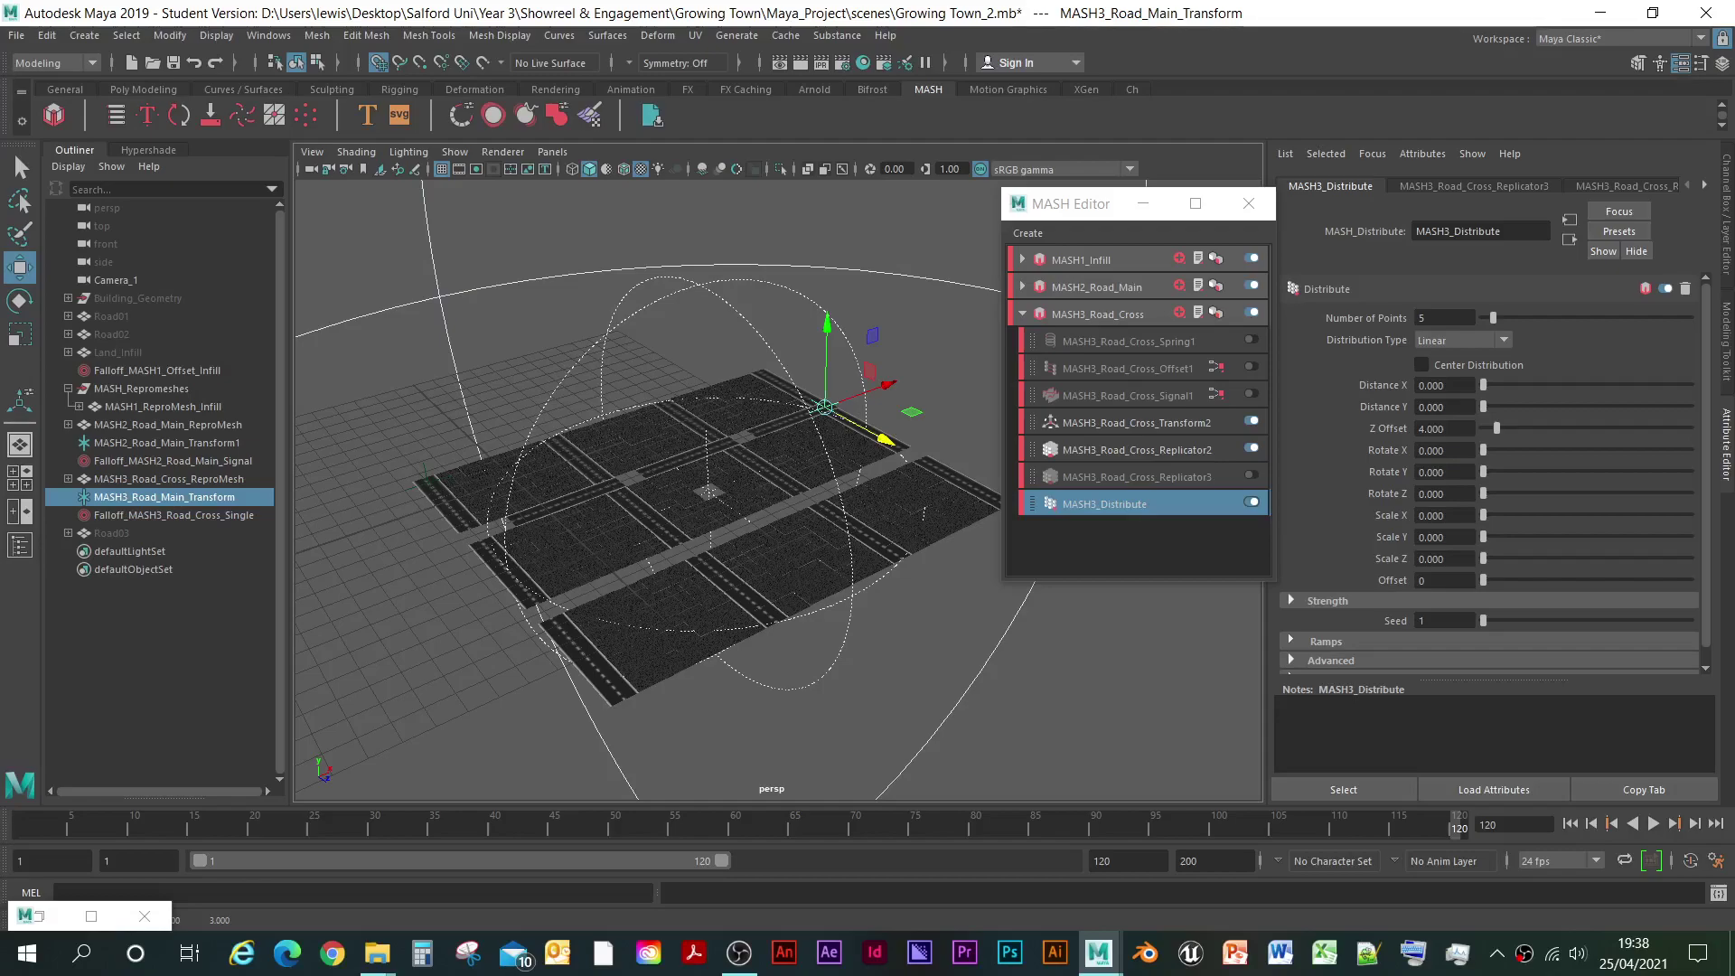
{"action": "left_click", "coordinate": [1251, 475]}
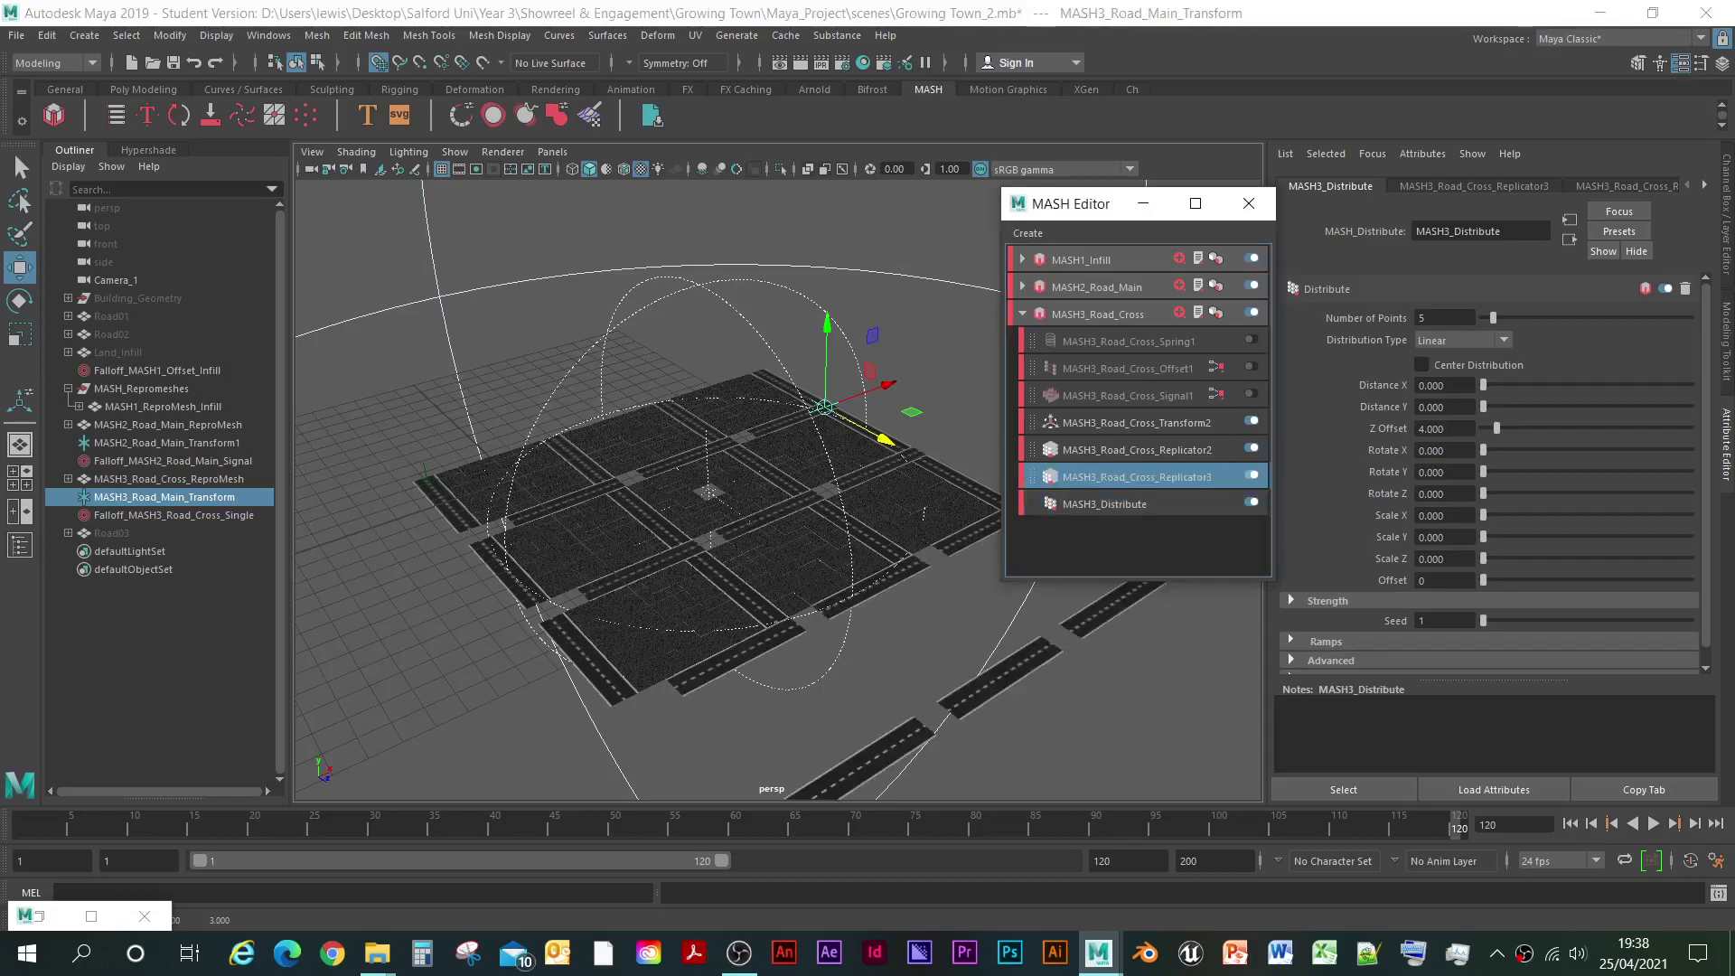
- Try to remove the trailing number from the MASH3_Road_Cross_Replicator3 node's name
{"action": "double_click", "coordinate": [1137, 476]}
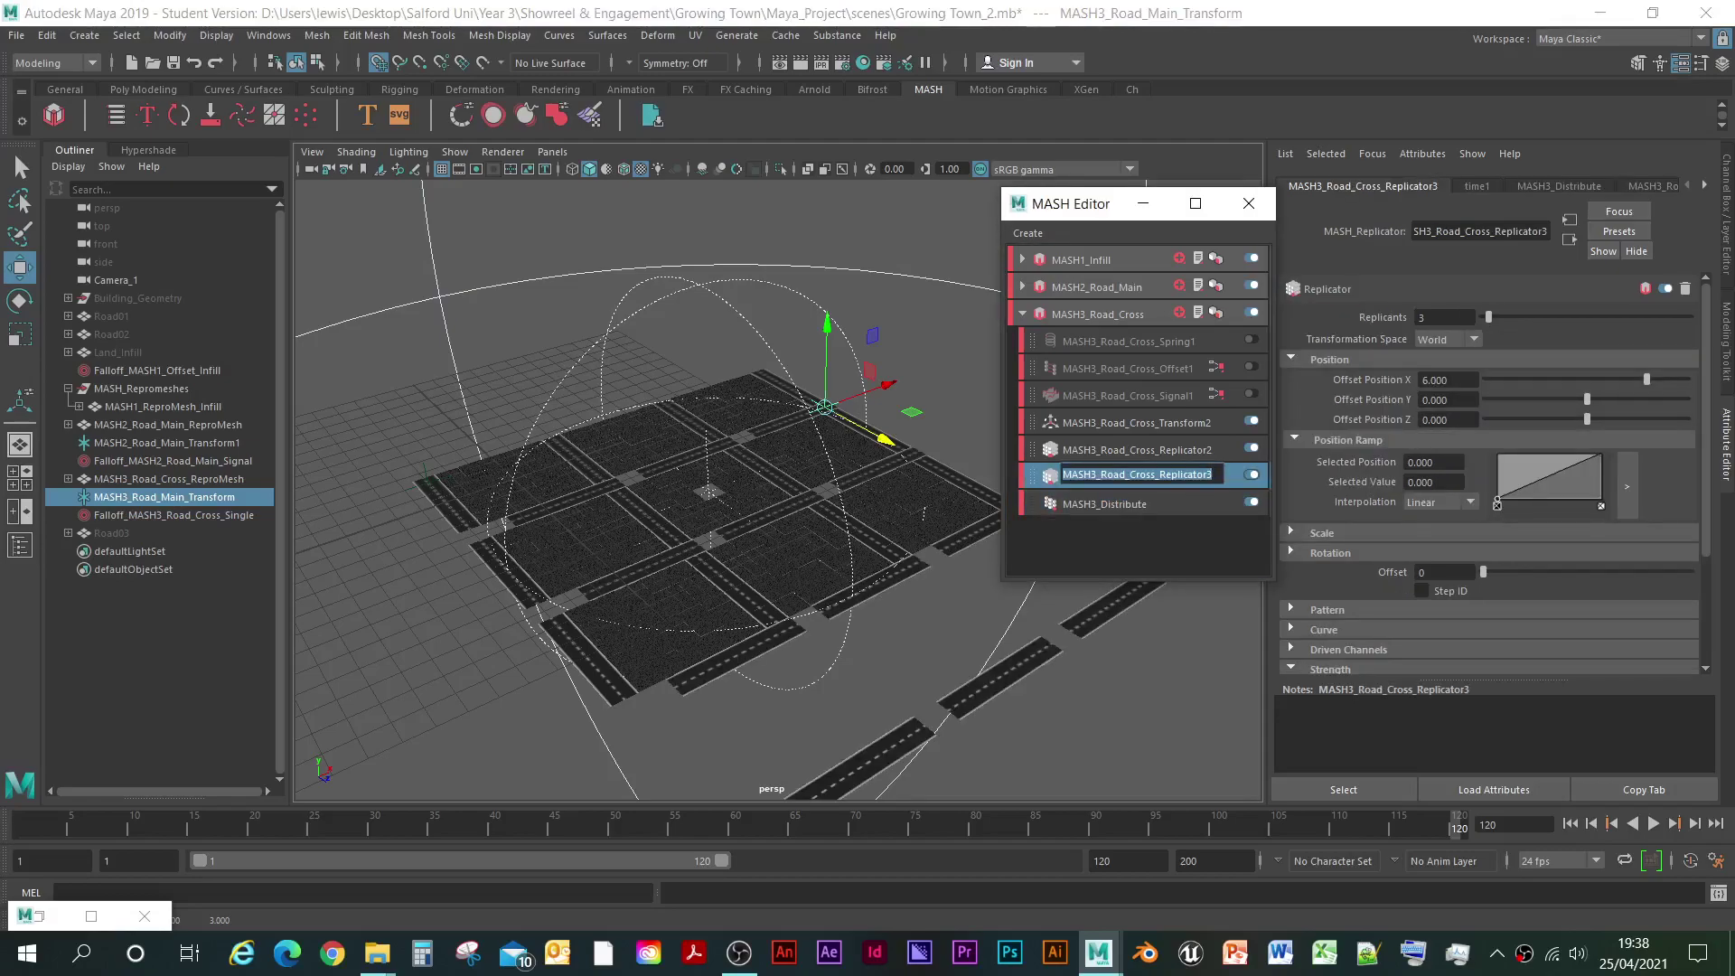
{"action": "left_click", "coordinate": [1212, 475]}
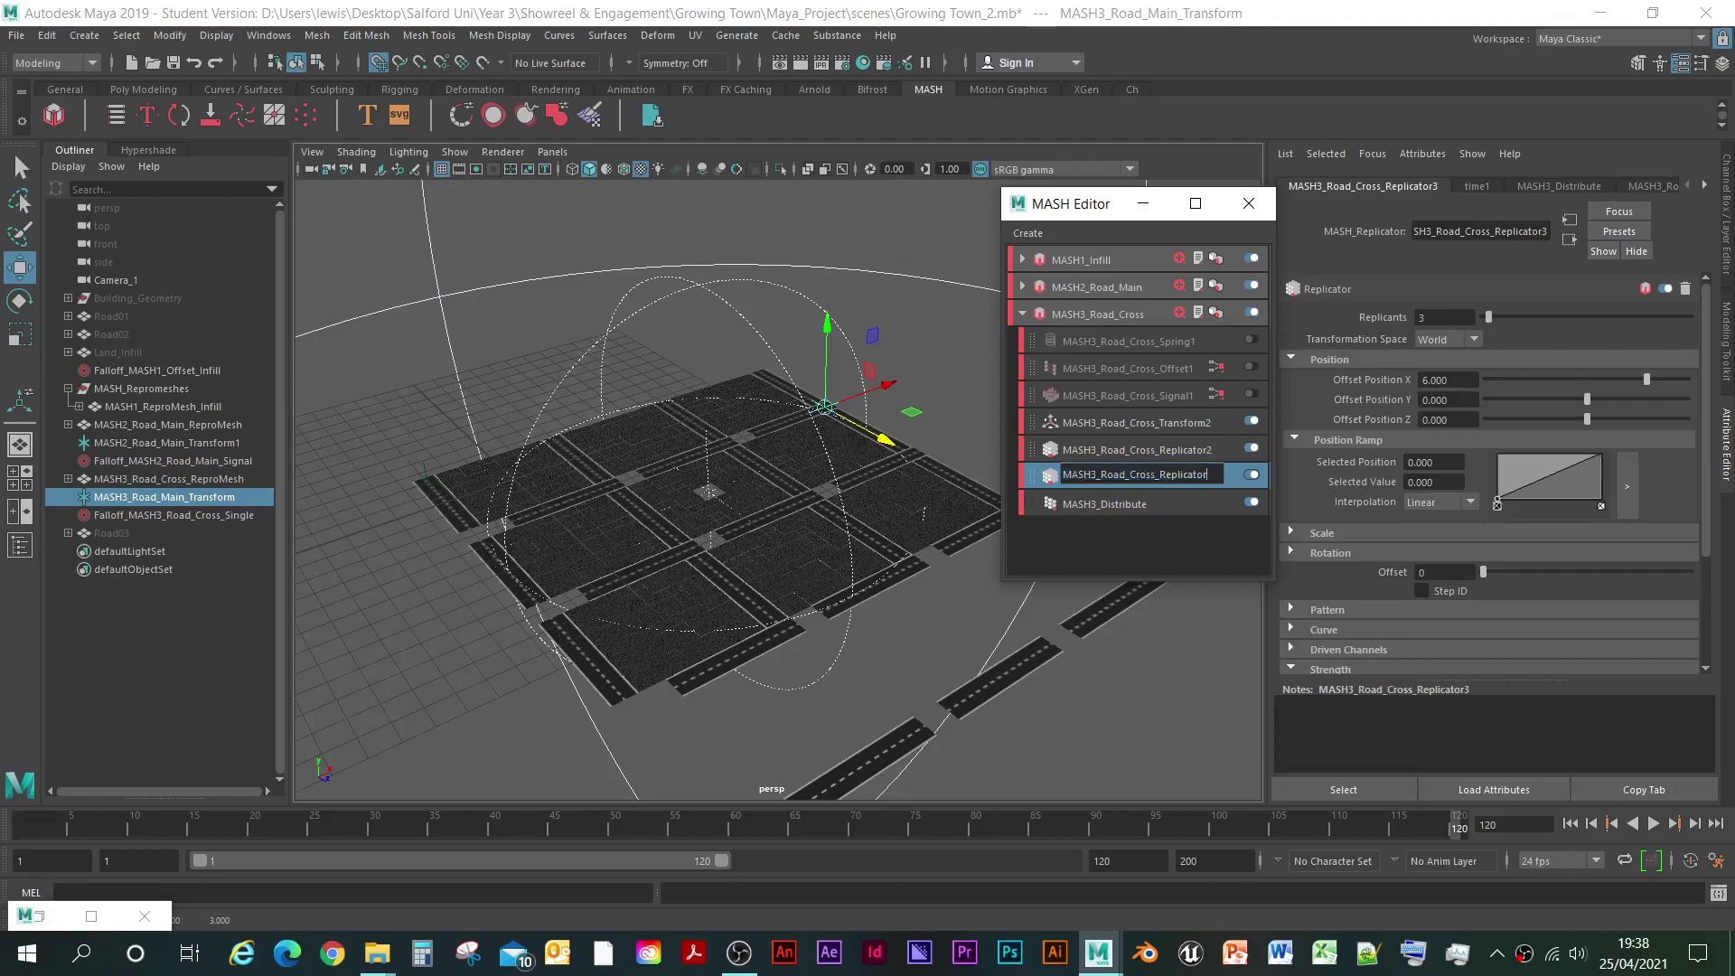
{"action": "left_click", "coordinate": [1137, 449]}
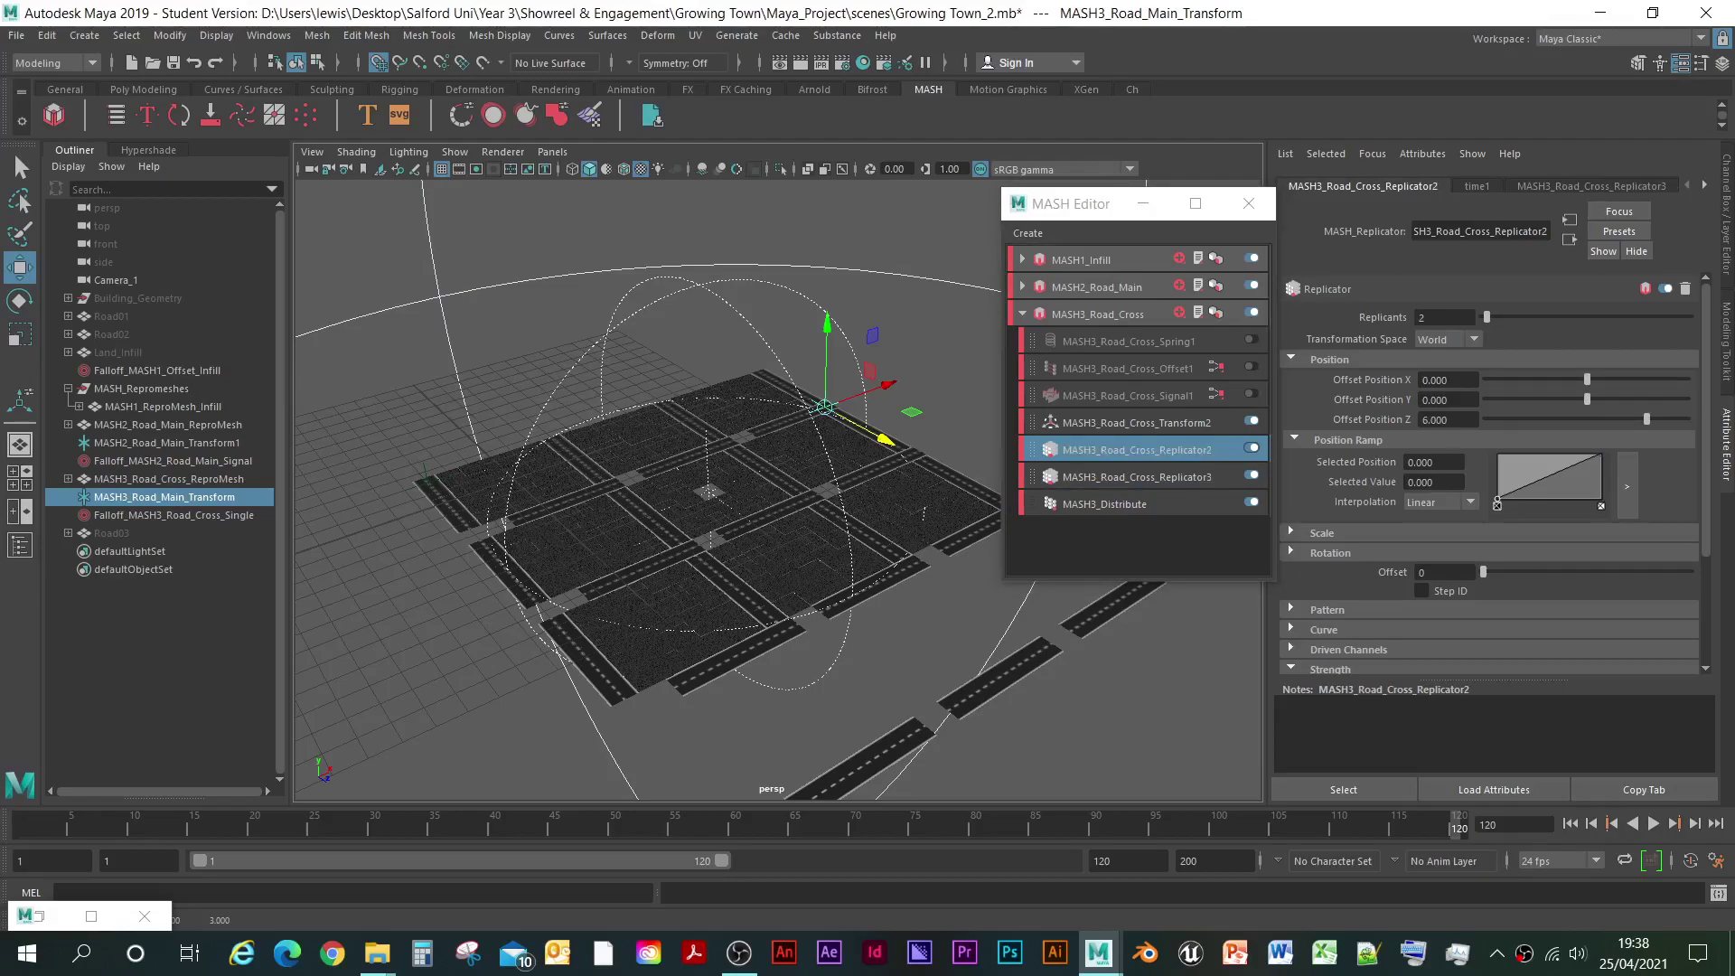
- Rename the MASH3_Road_Cross_Replicator2 node to MASH3_Road_Cross_Replicator4 and the MASH3_Road_Cross_Replicator3 node to MASH3_Road_Cross_Replicator2
{"action": "double_click", "coordinate": [1137, 449]}
{"action": "left_click", "coordinate": [1213, 447]}
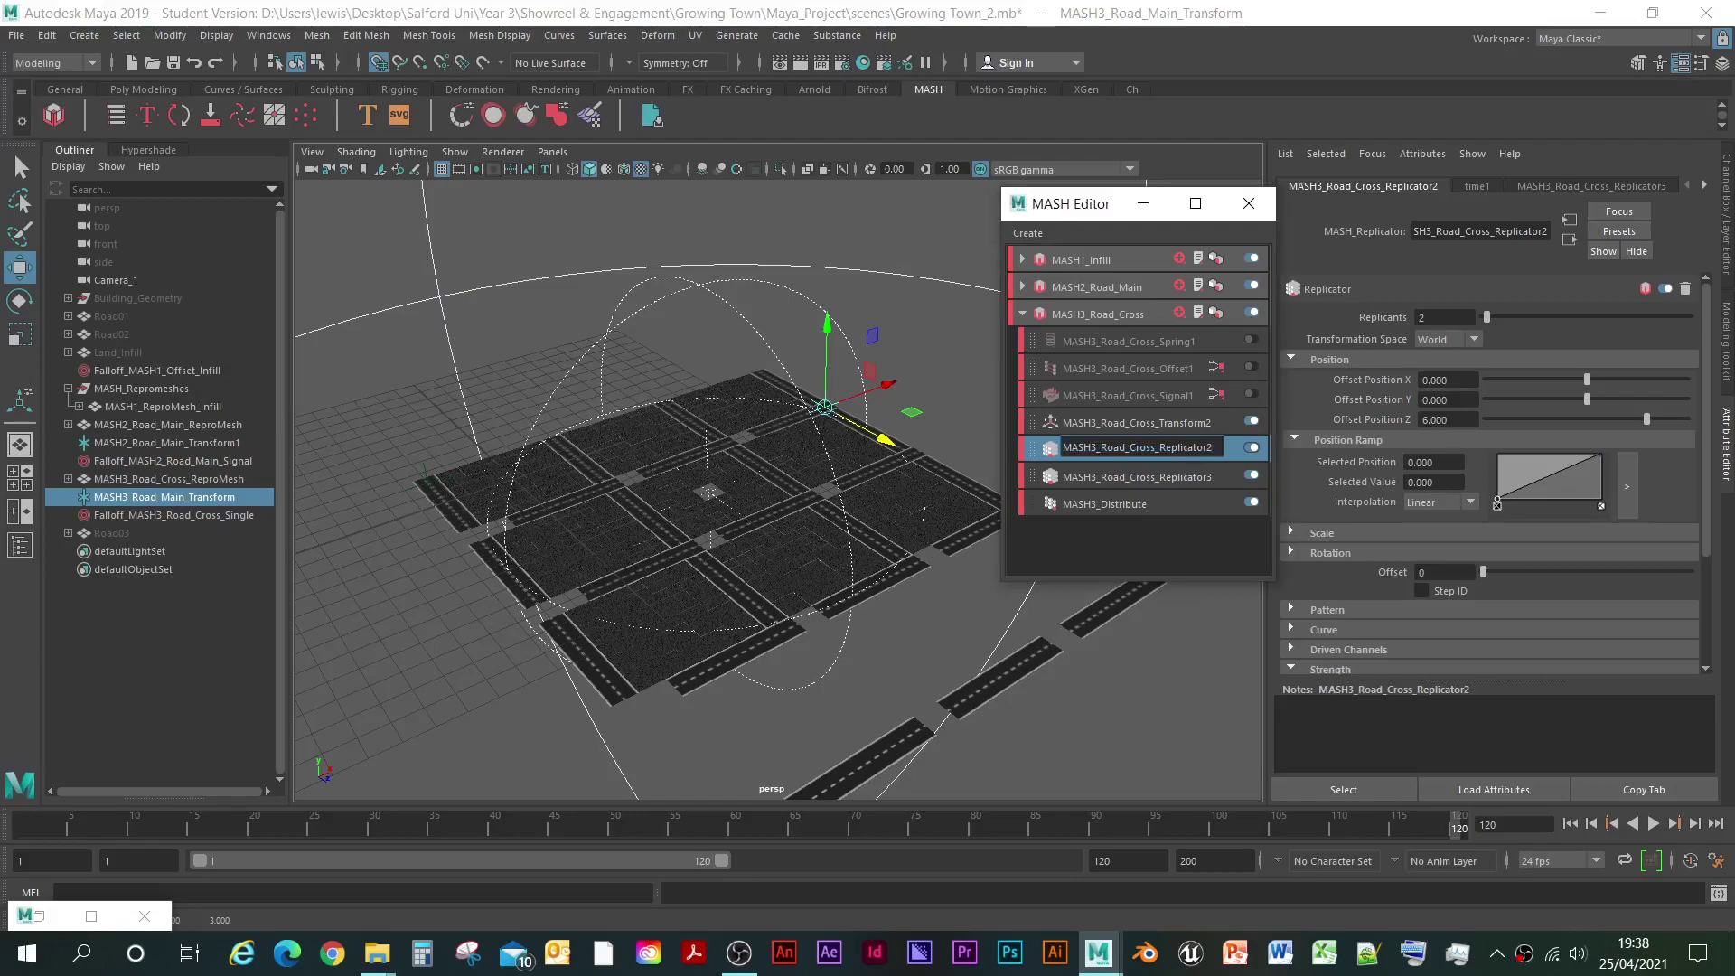
{"action": "type", "text": "4"}
{"action": "double_click", "coordinate": [1175, 476]}
{"action": "left_click", "coordinate": [1214, 475]}
{"action": "key", "text": "BackSpace"}
{"action": "key", "text": "Return"}
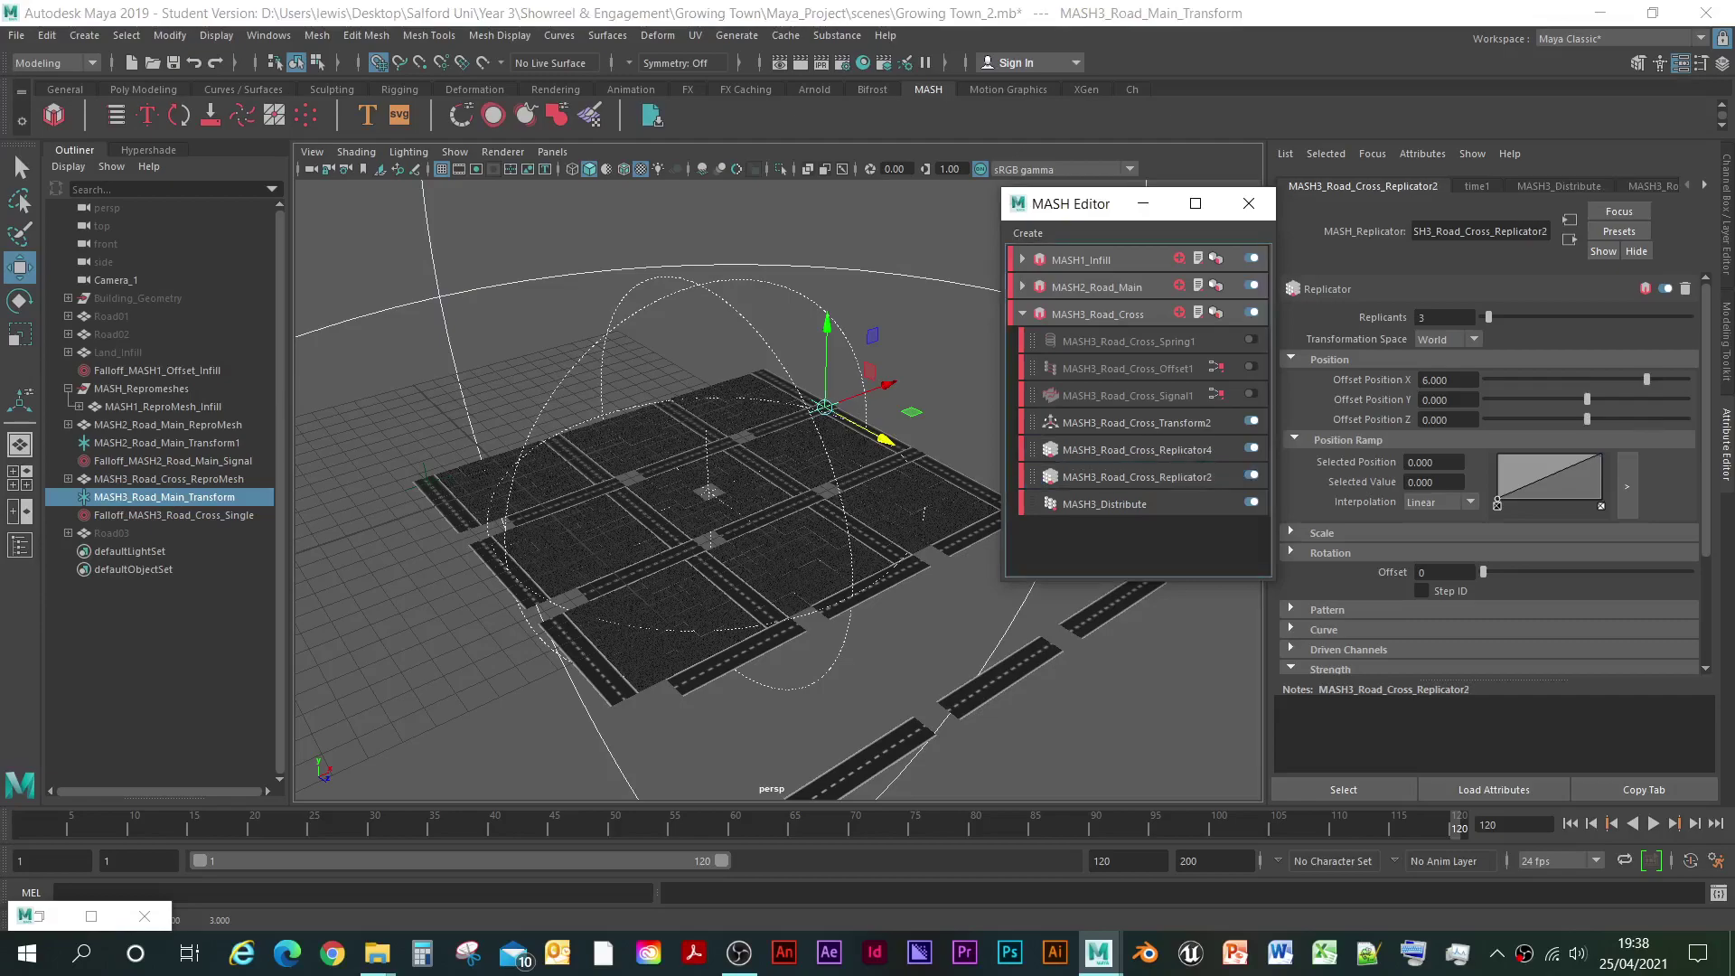
- Rename the MASH3_Road_Cross_Replicator4 node to MASH3_Road_Cross_Replicator3 and reorder it below MASH3_Road_Cross_Replicator2 in the network
{"action": "double_click", "coordinate": [1174, 448]}
{"action": "left_click", "coordinate": [1214, 448]}
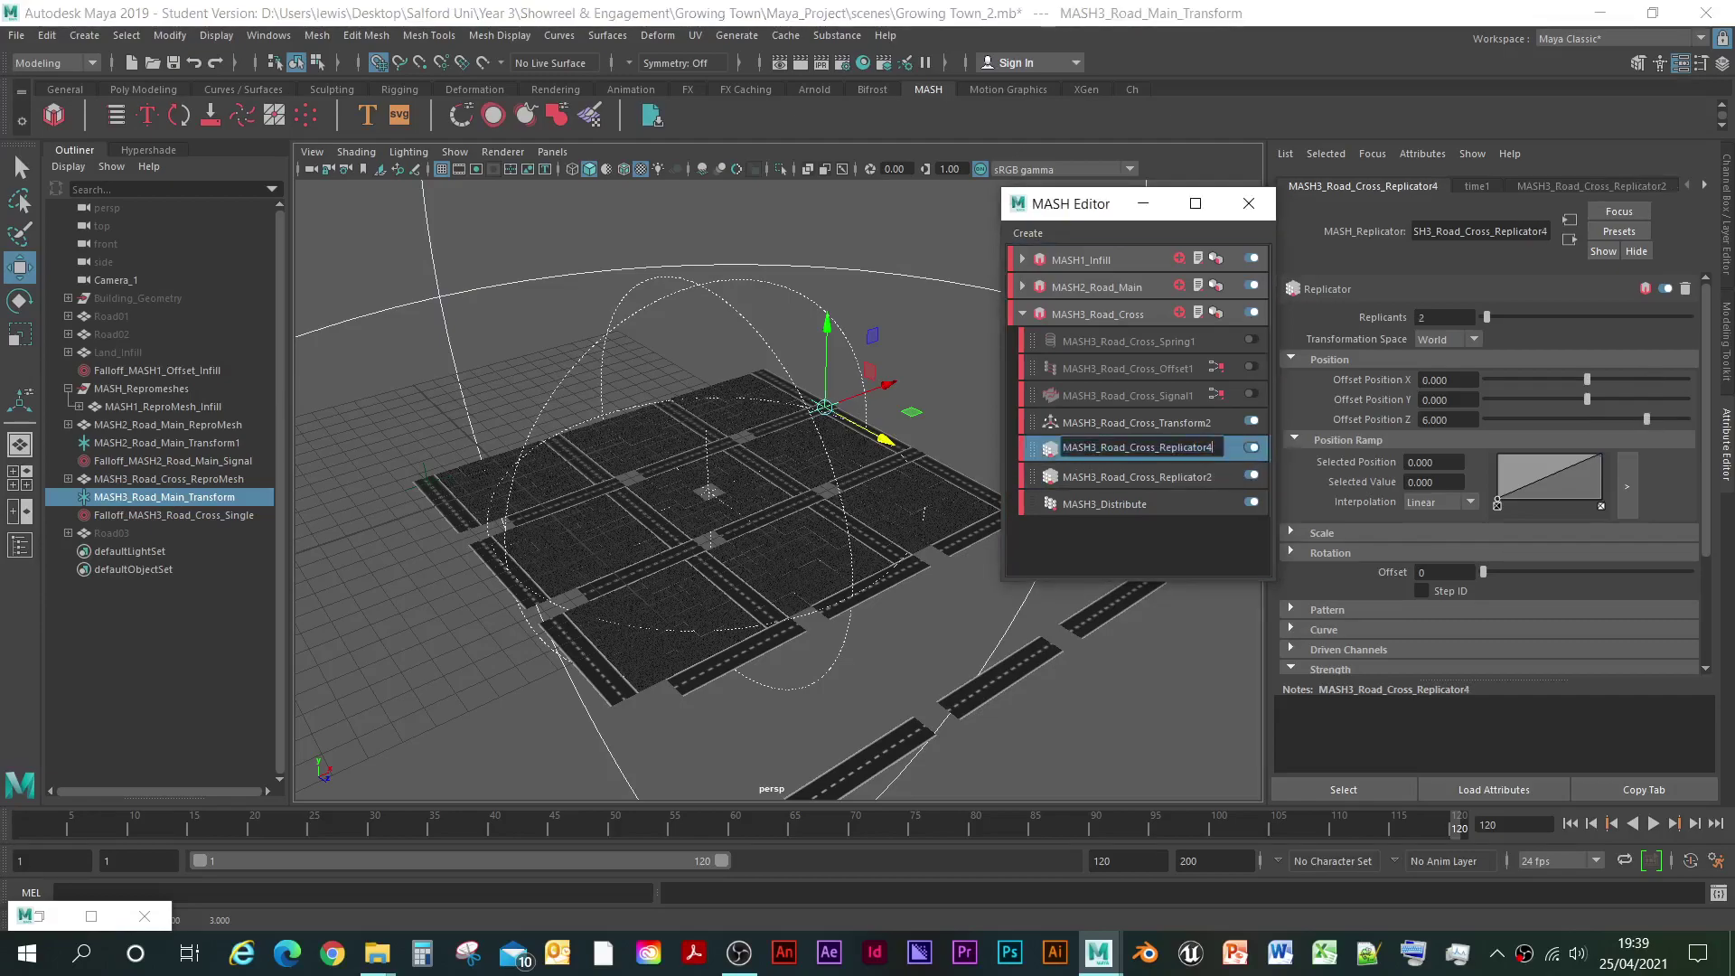
{"action": "key", "text": "Return"}
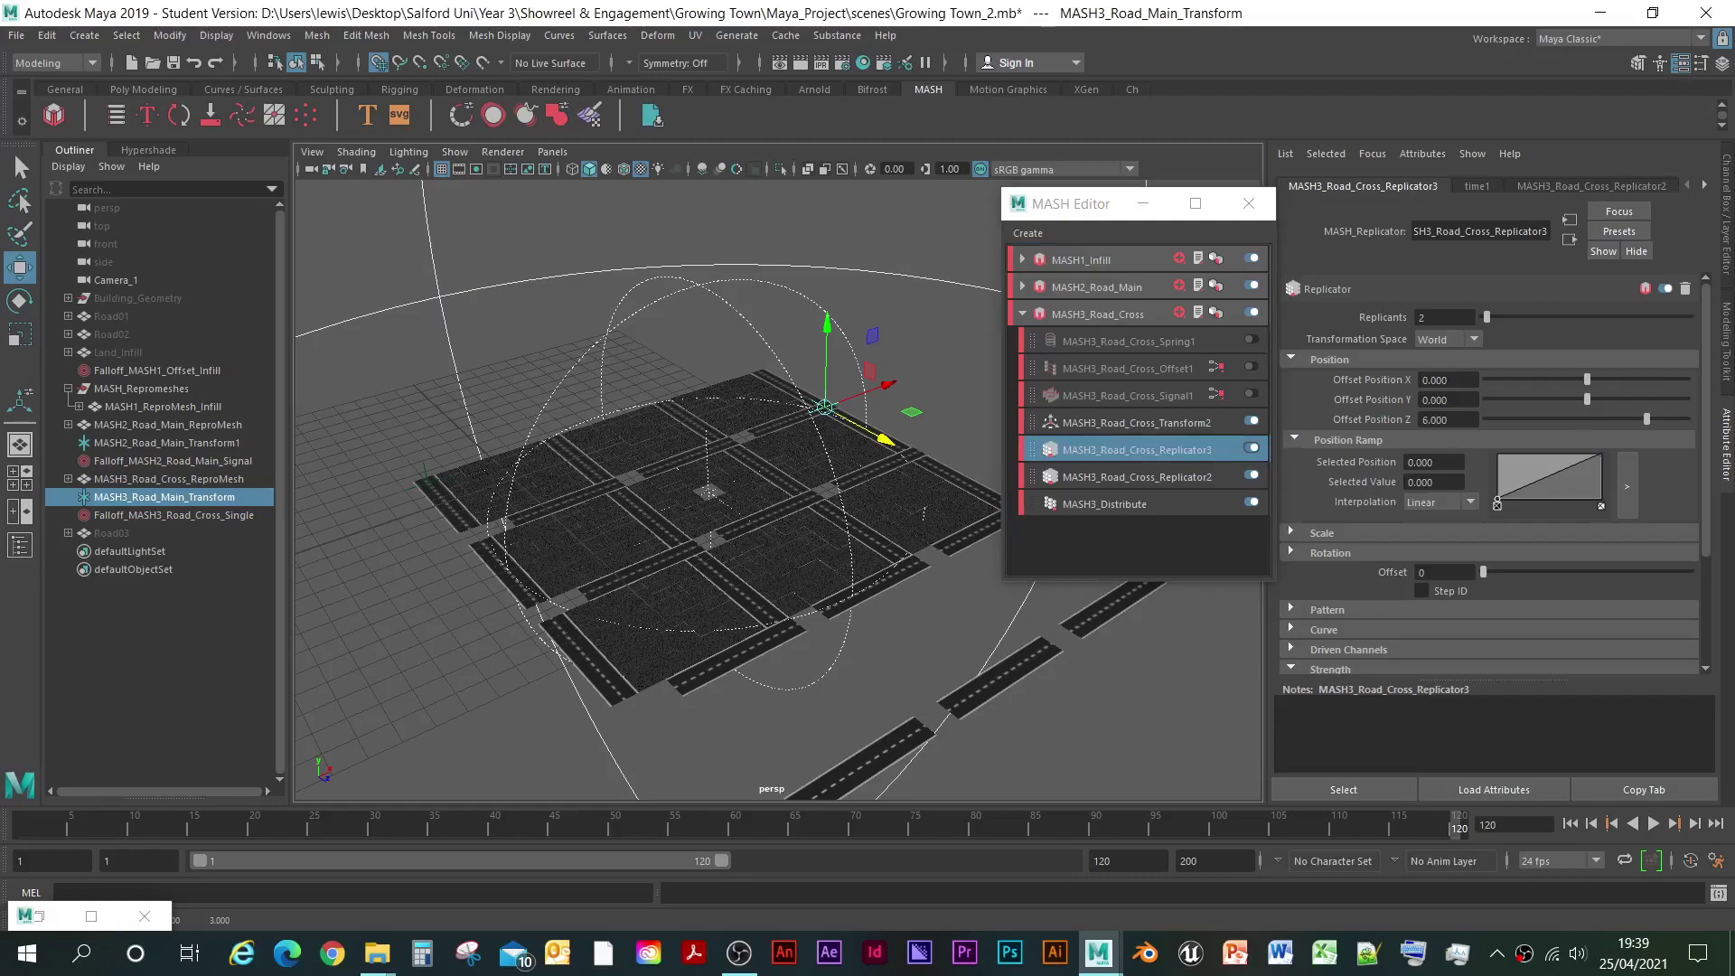
{"action": "left_click_drag", "start_coordinate": [1174, 449], "coordinate": [1184, 497]}
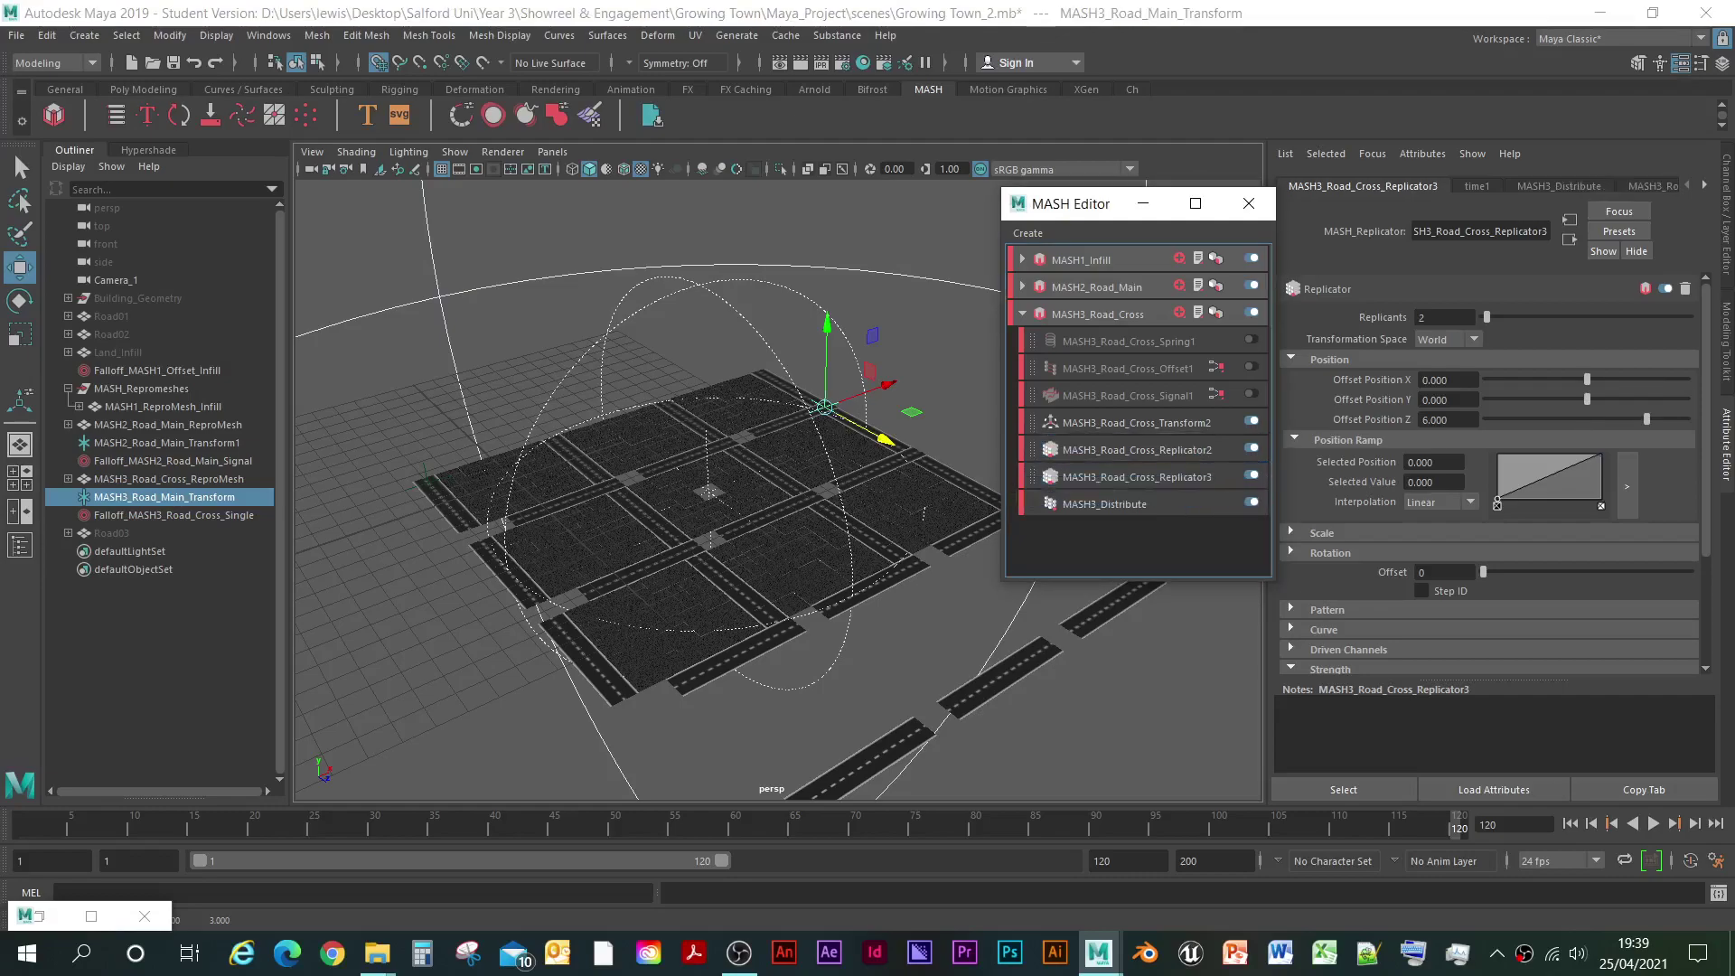
- Disable MASH3_Road_Cross_Replicator3 and set the MASH3_Distribute node to 19 points with a Z offset of 18
{"action": "left_click", "coordinate": [1251, 476]}
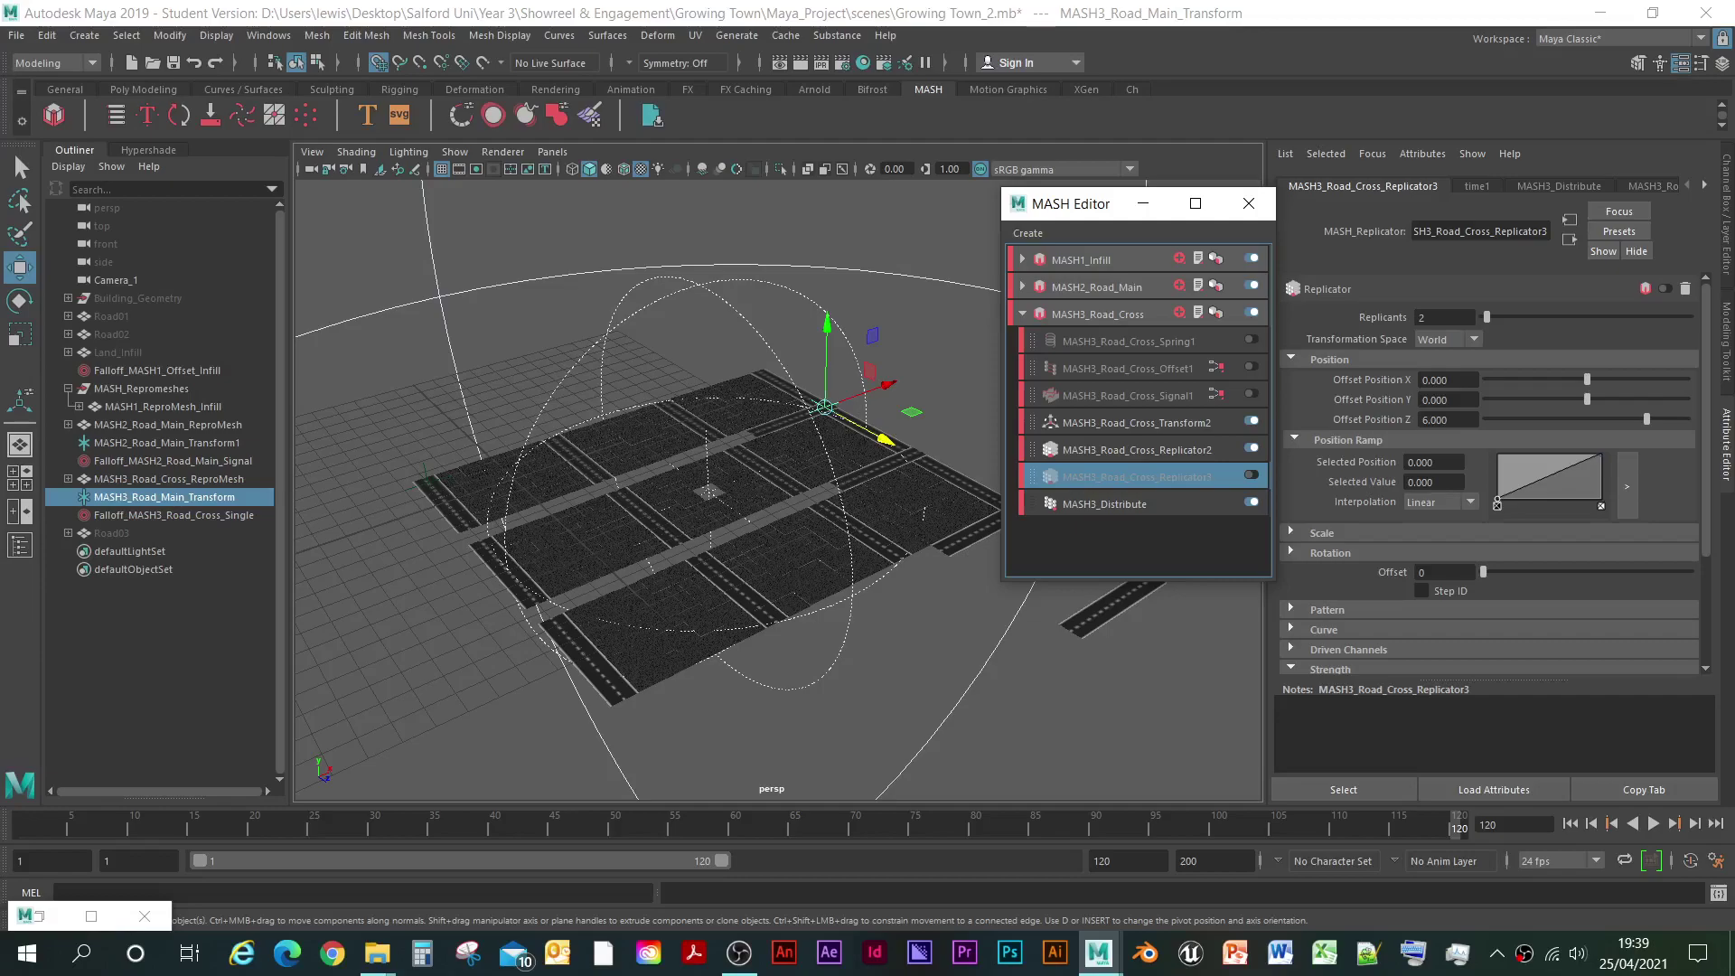
{"action": "left_click", "coordinate": [1137, 450]}
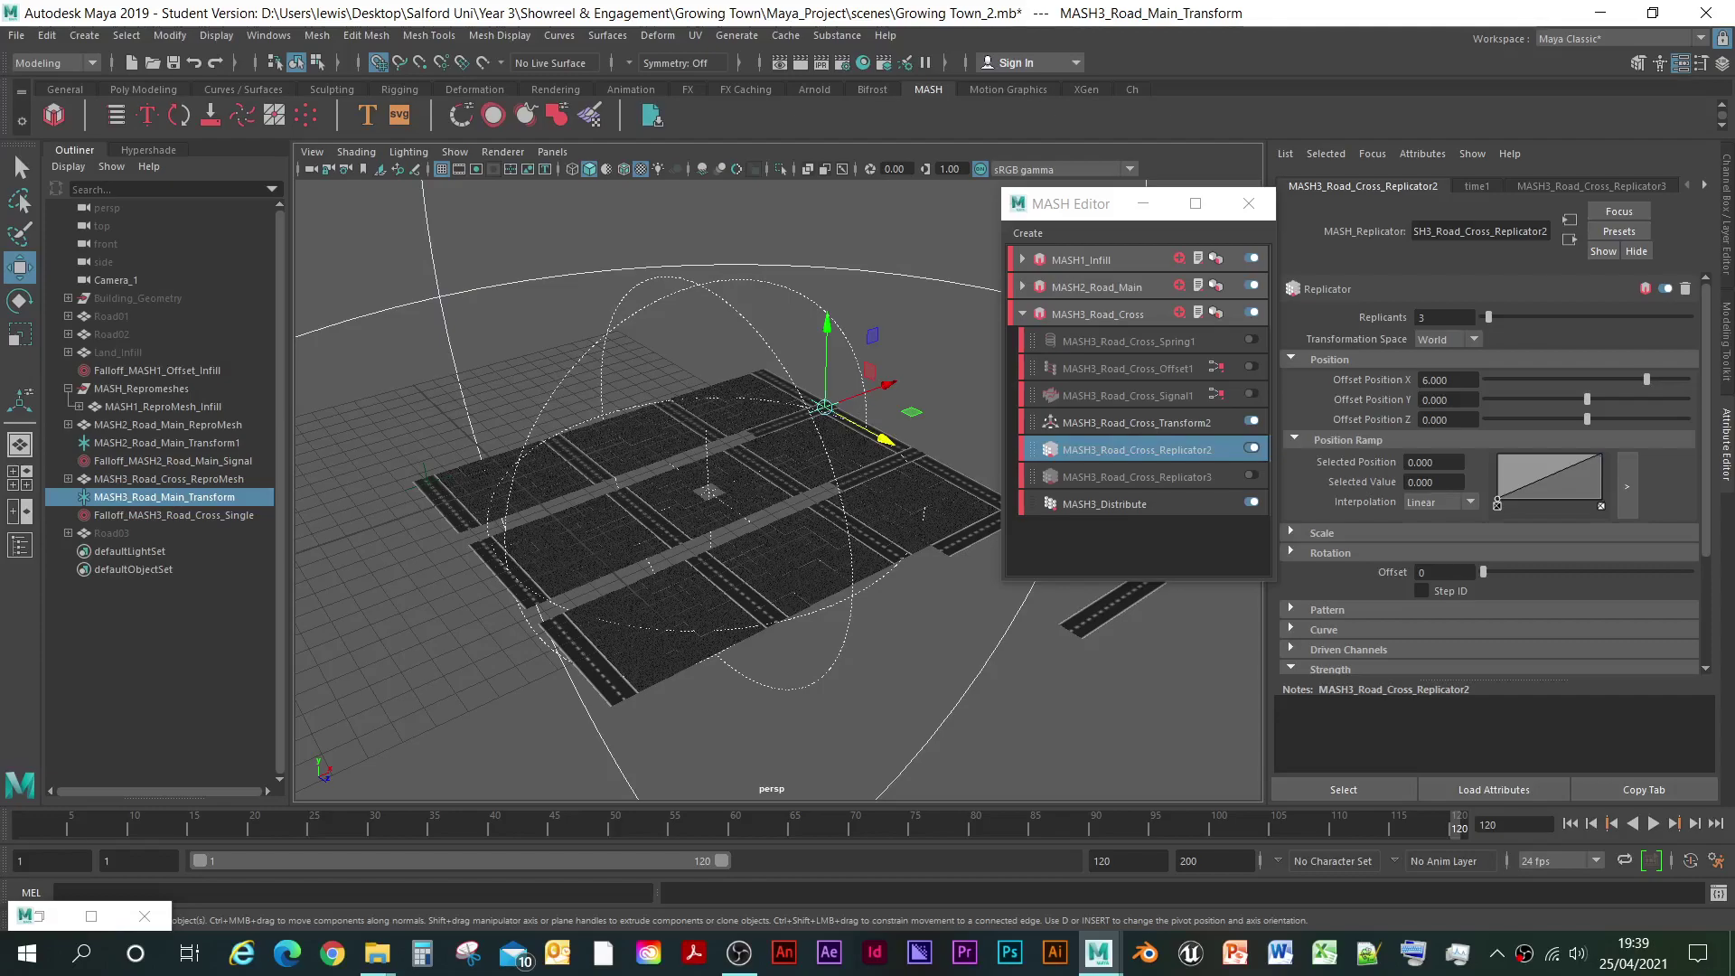
{"action": "left_click", "coordinate": [1104, 504]}
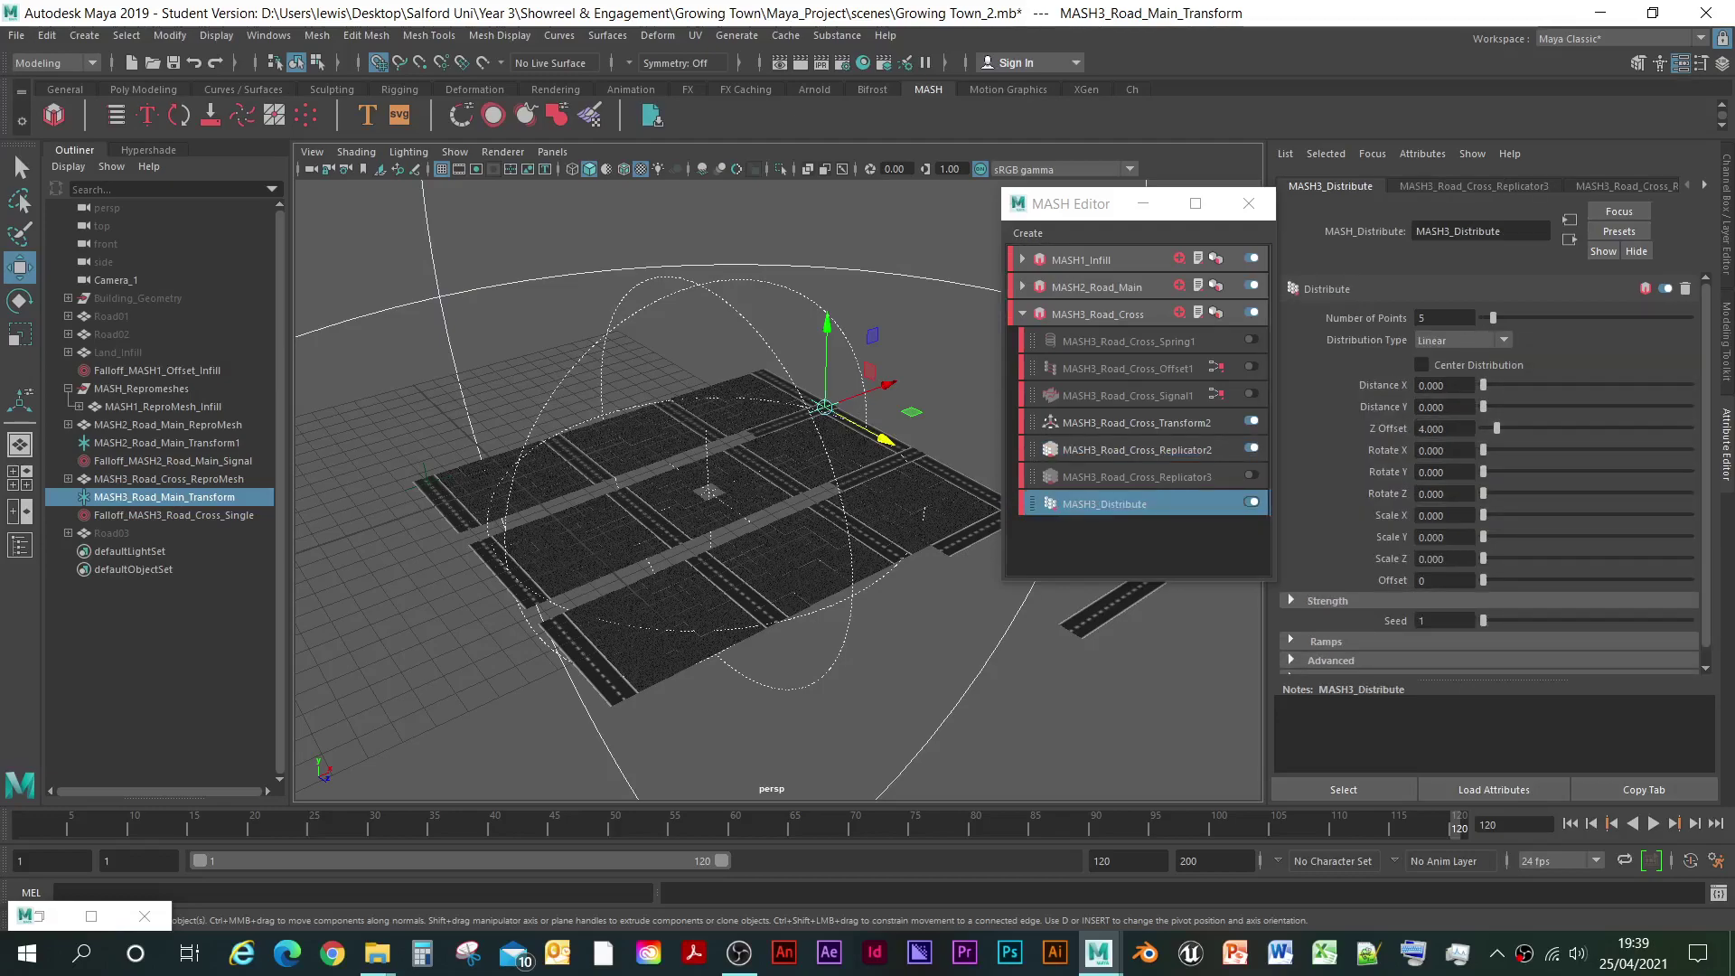
{"action": "double_click", "coordinate": [1424, 318]}
{"action": "type", "text": "19"}
{"action": "key", "text": "Return"}
{"action": "double_click", "coordinate": [1431, 430]}
{"action": "type", "text": "18"}
{"action": "key", "text": "Return"}
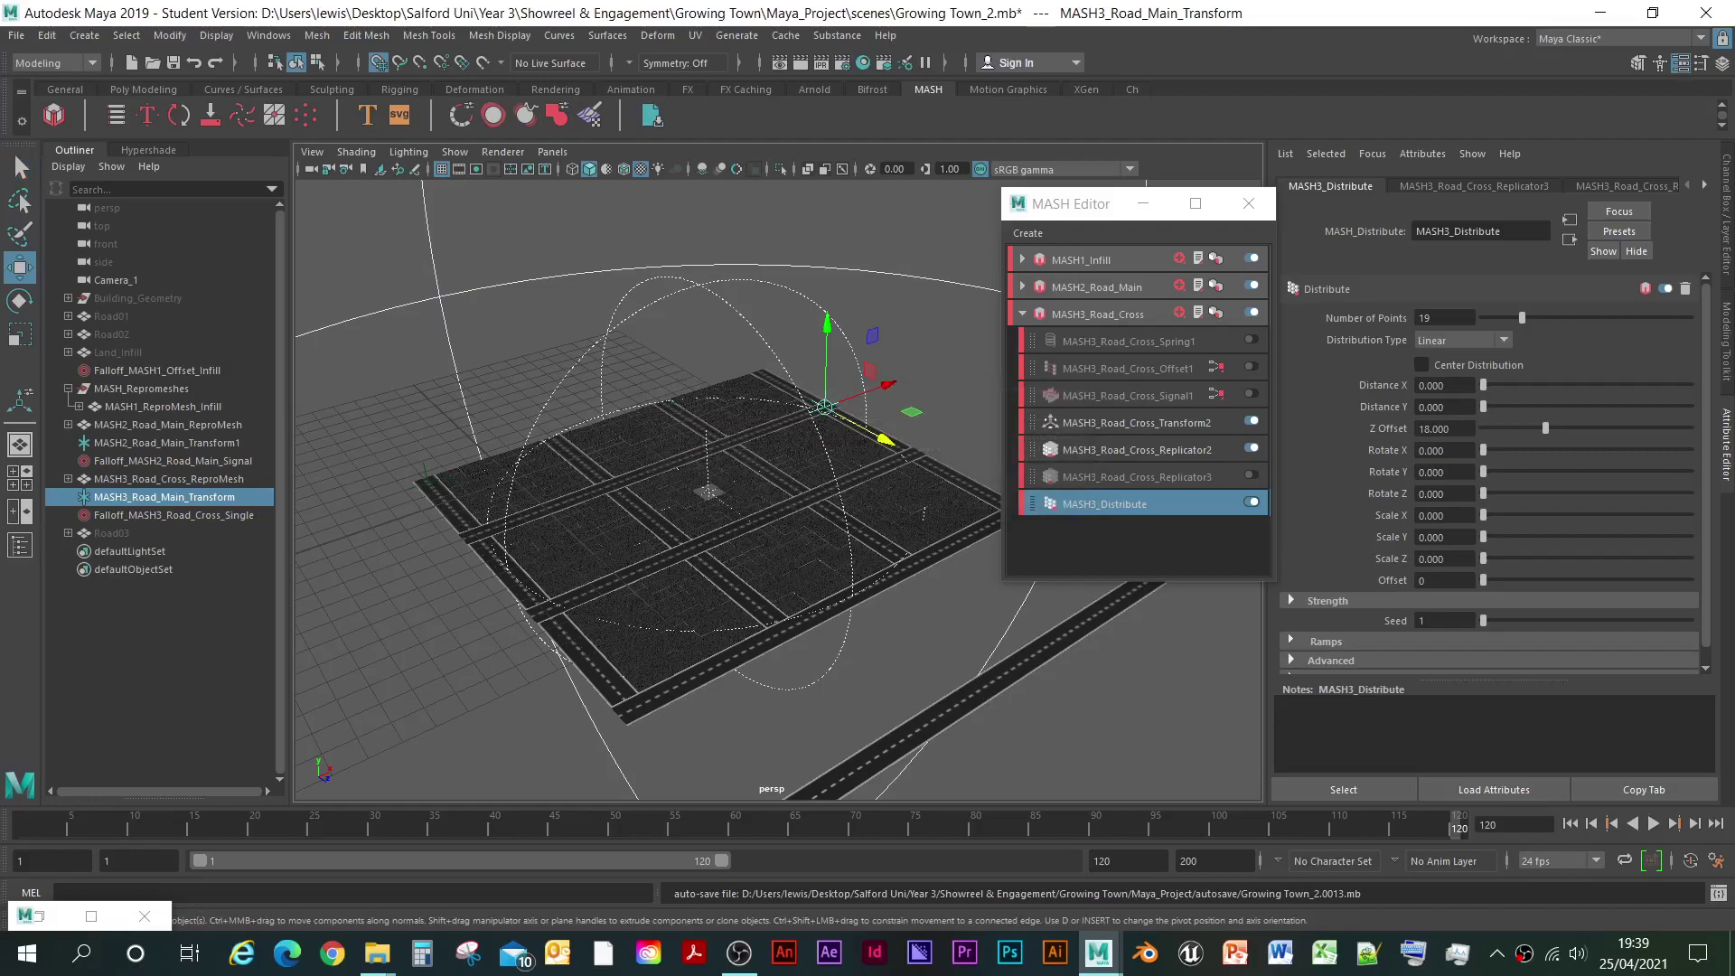
- Set the number of replicants on MASH3_Road_Cross_Replicator2 to 2
{"action": "left_click", "coordinate": [1137, 450]}
{"action": "double_click", "coordinate": [1434, 317]}
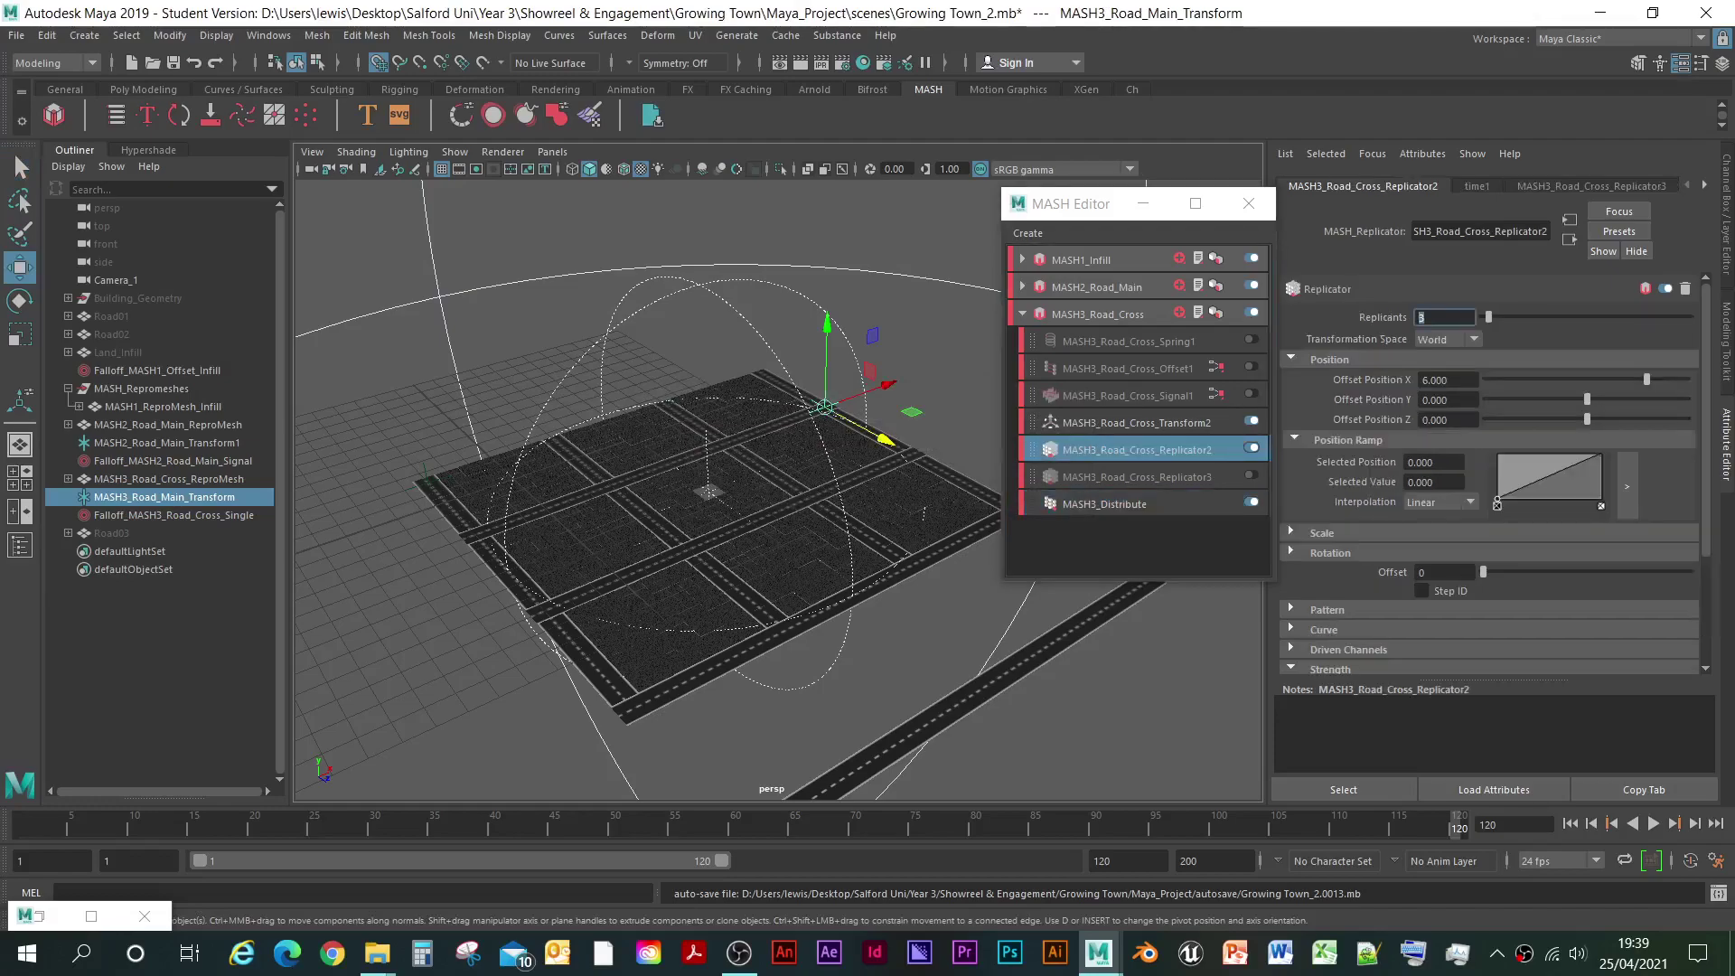
{"action": "type", "text": "2"}
{"action": "key", "text": "Return"}
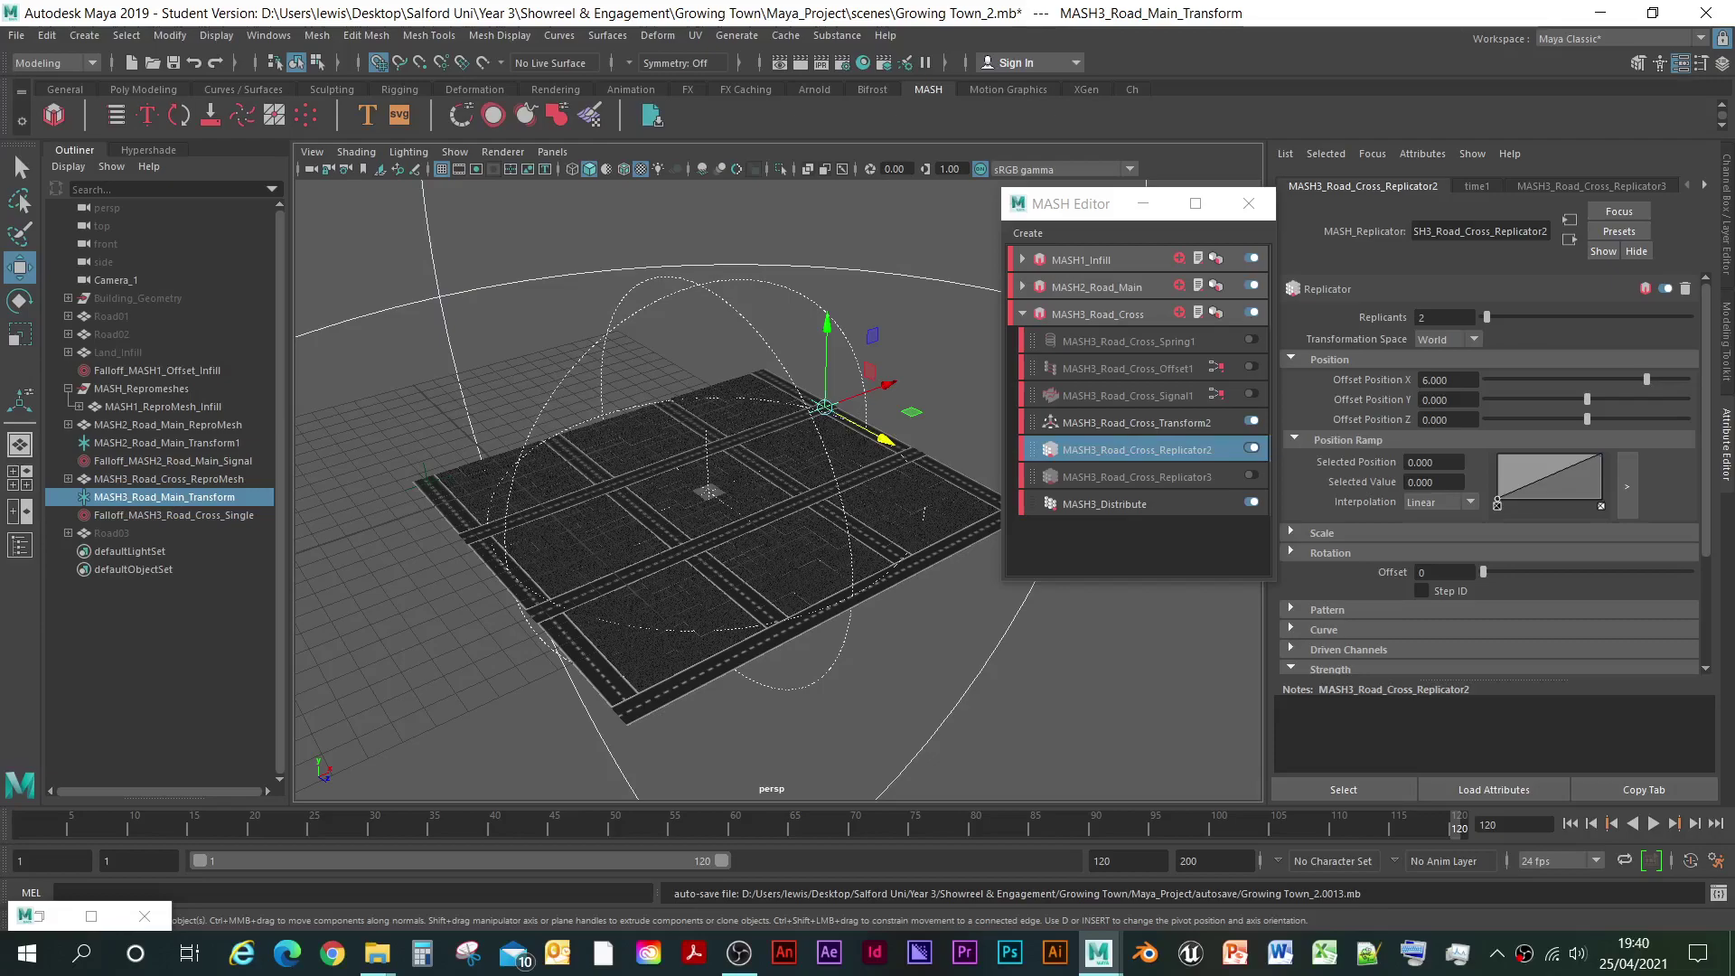
- Move the MASH3_Road_Main_Transform locator along Z to -3 and set MASH3_Road_Cross_Replicator2 to 3 replicants
{"action": "left_click_drag", "start_coordinate": [884, 440], "coordinate": [807, 395]}
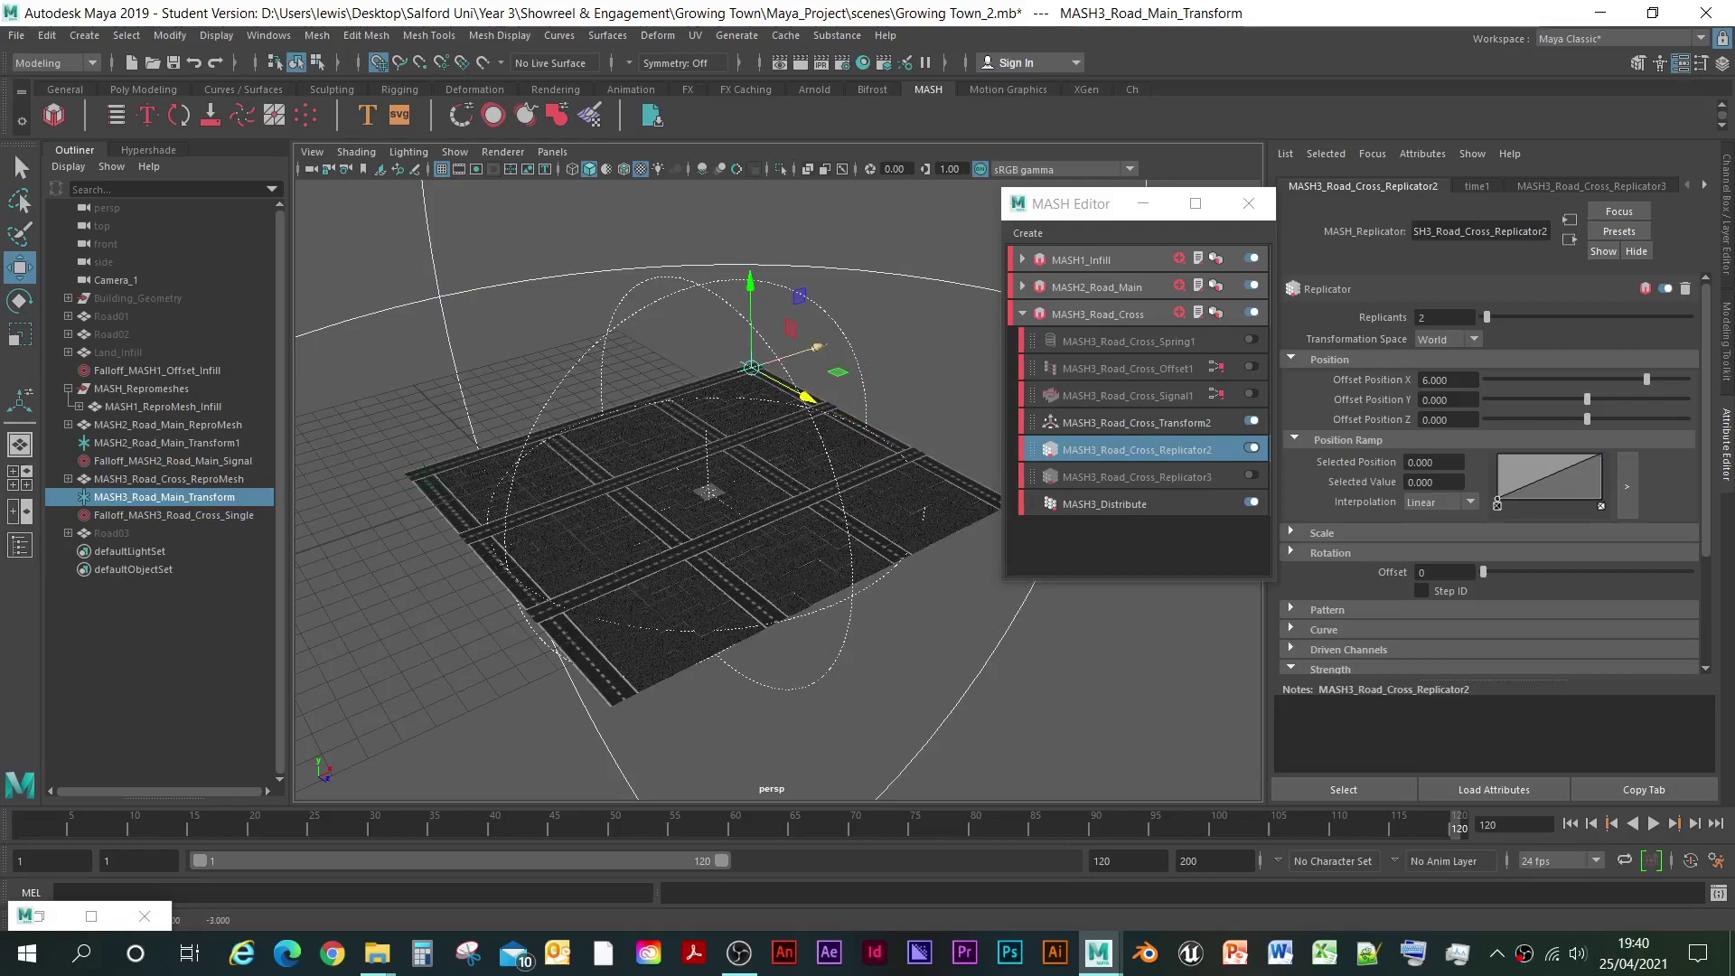
{"action": "double_click", "coordinate": [1432, 317]}
{"action": "type", "text": "3"}
{"action": "key", "text": "Return"}
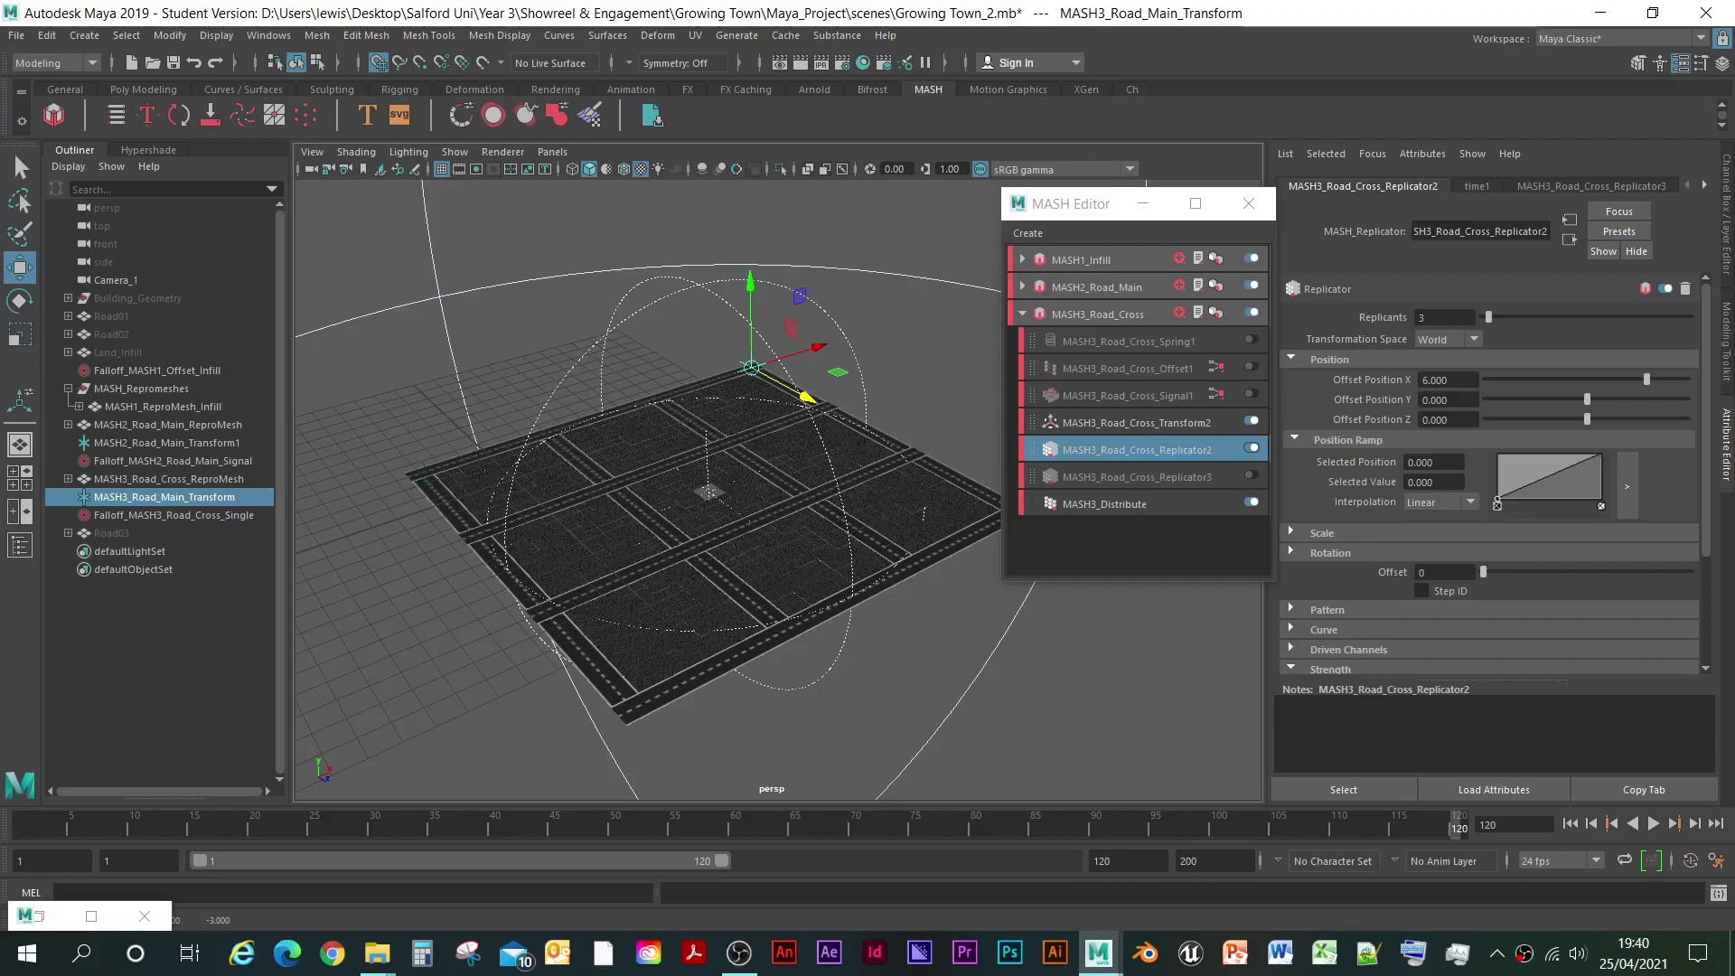
- Save the scene, accepting the student version notice
{"action": "left_click", "coordinate": [16, 35]}
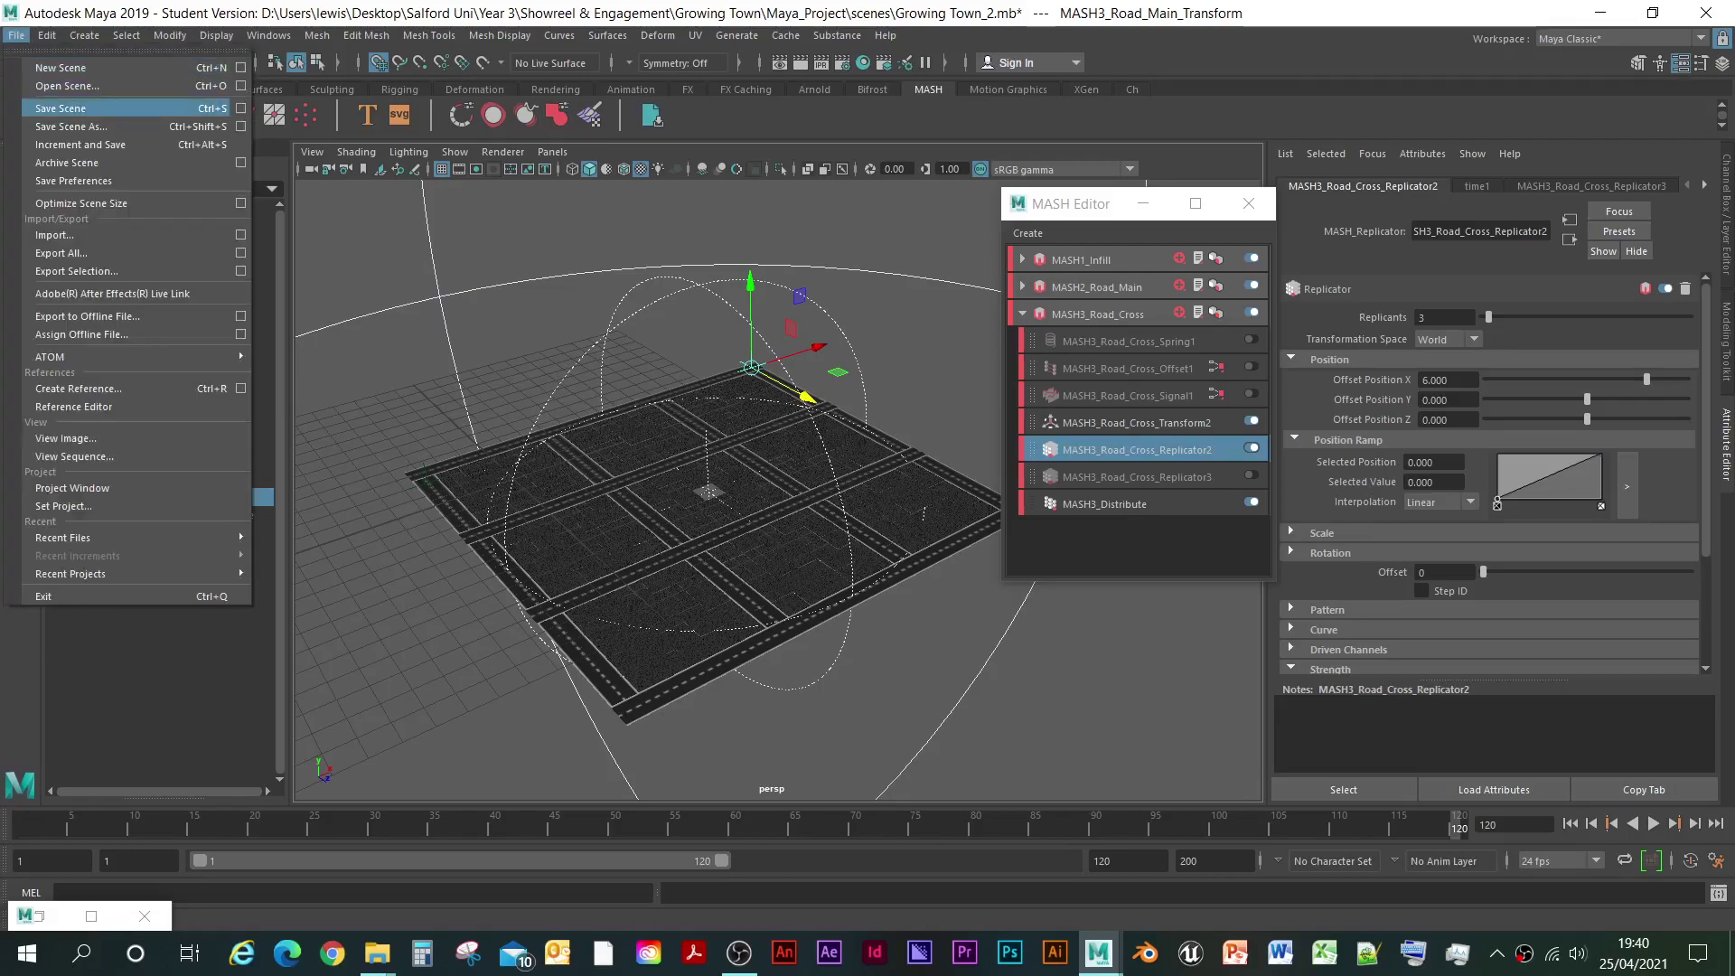
{"action": "left_click", "coordinate": [55, 106]}
{"action": "left_click", "coordinate": [829, 492]}
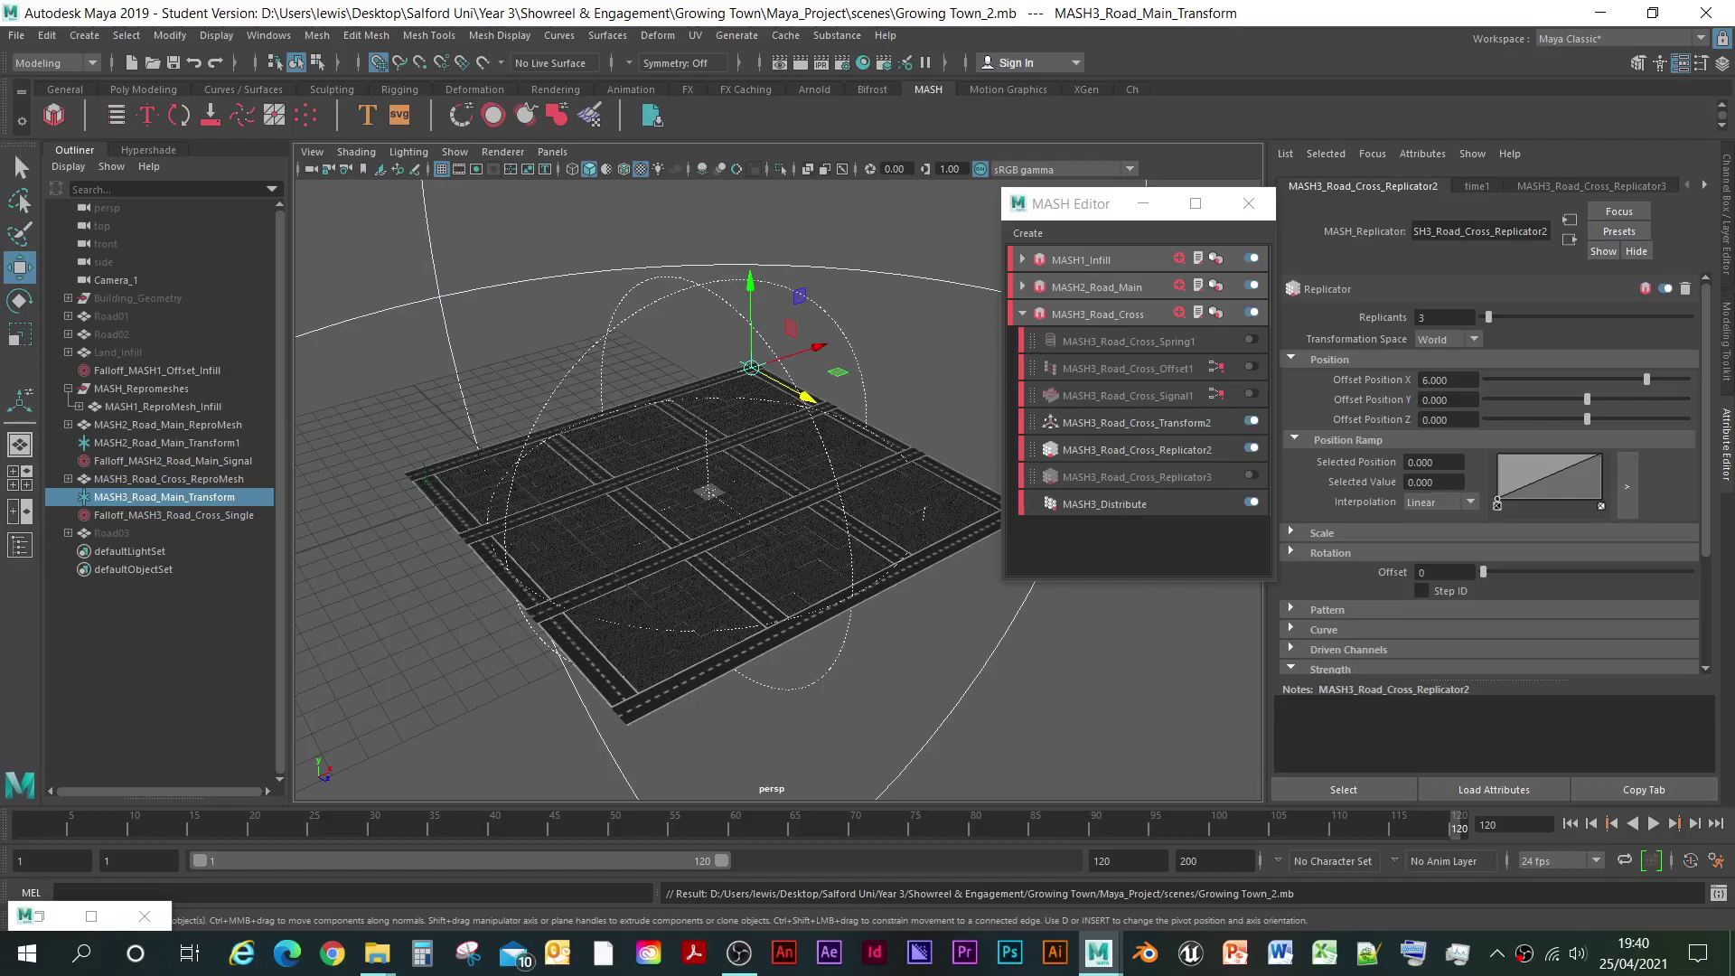
- Rename the MASH3_Road_Cross network's MASH3_Road_Cross_Repro node to MASH2_Repro1
{"action": "left_click", "coordinate": [1097, 315]}
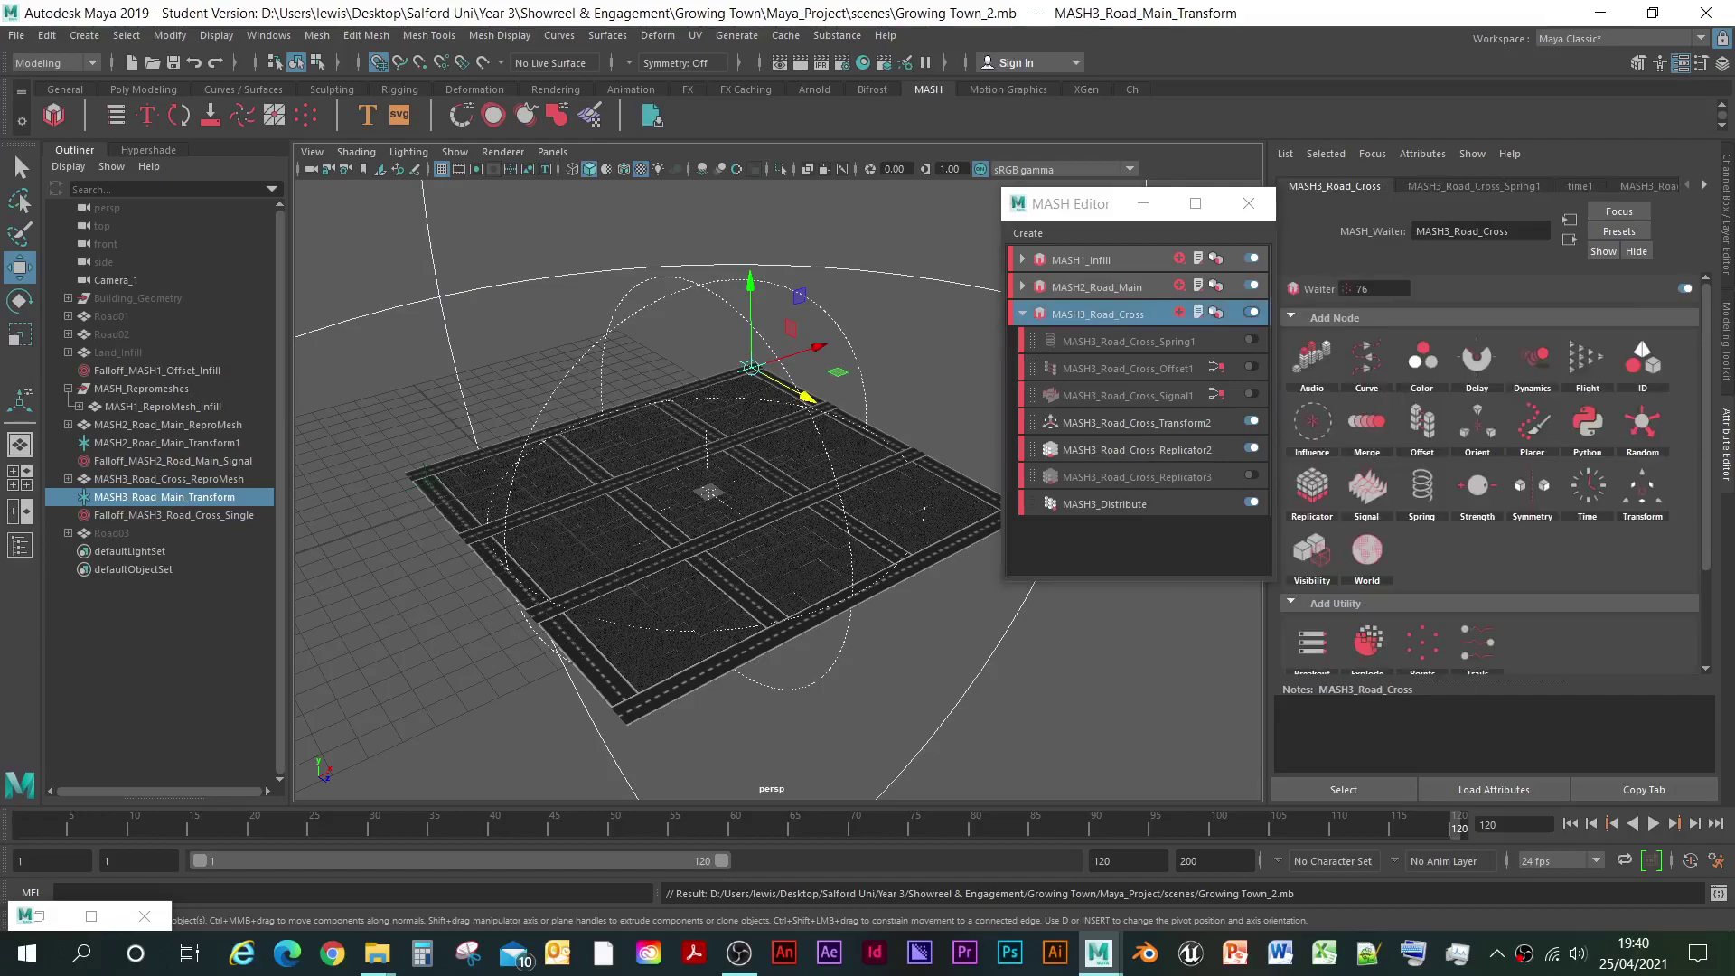
{"action": "left_click", "coordinate": [1704, 185]}
{"action": "left_click", "coordinate": [1705, 185]}
{"action": "left_click", "coordinate": [1704, 185]}
{"action": "left_click", "coordinate": [1704, 185]}
{"action": "left_click", "coordinate": [1704, 185]}
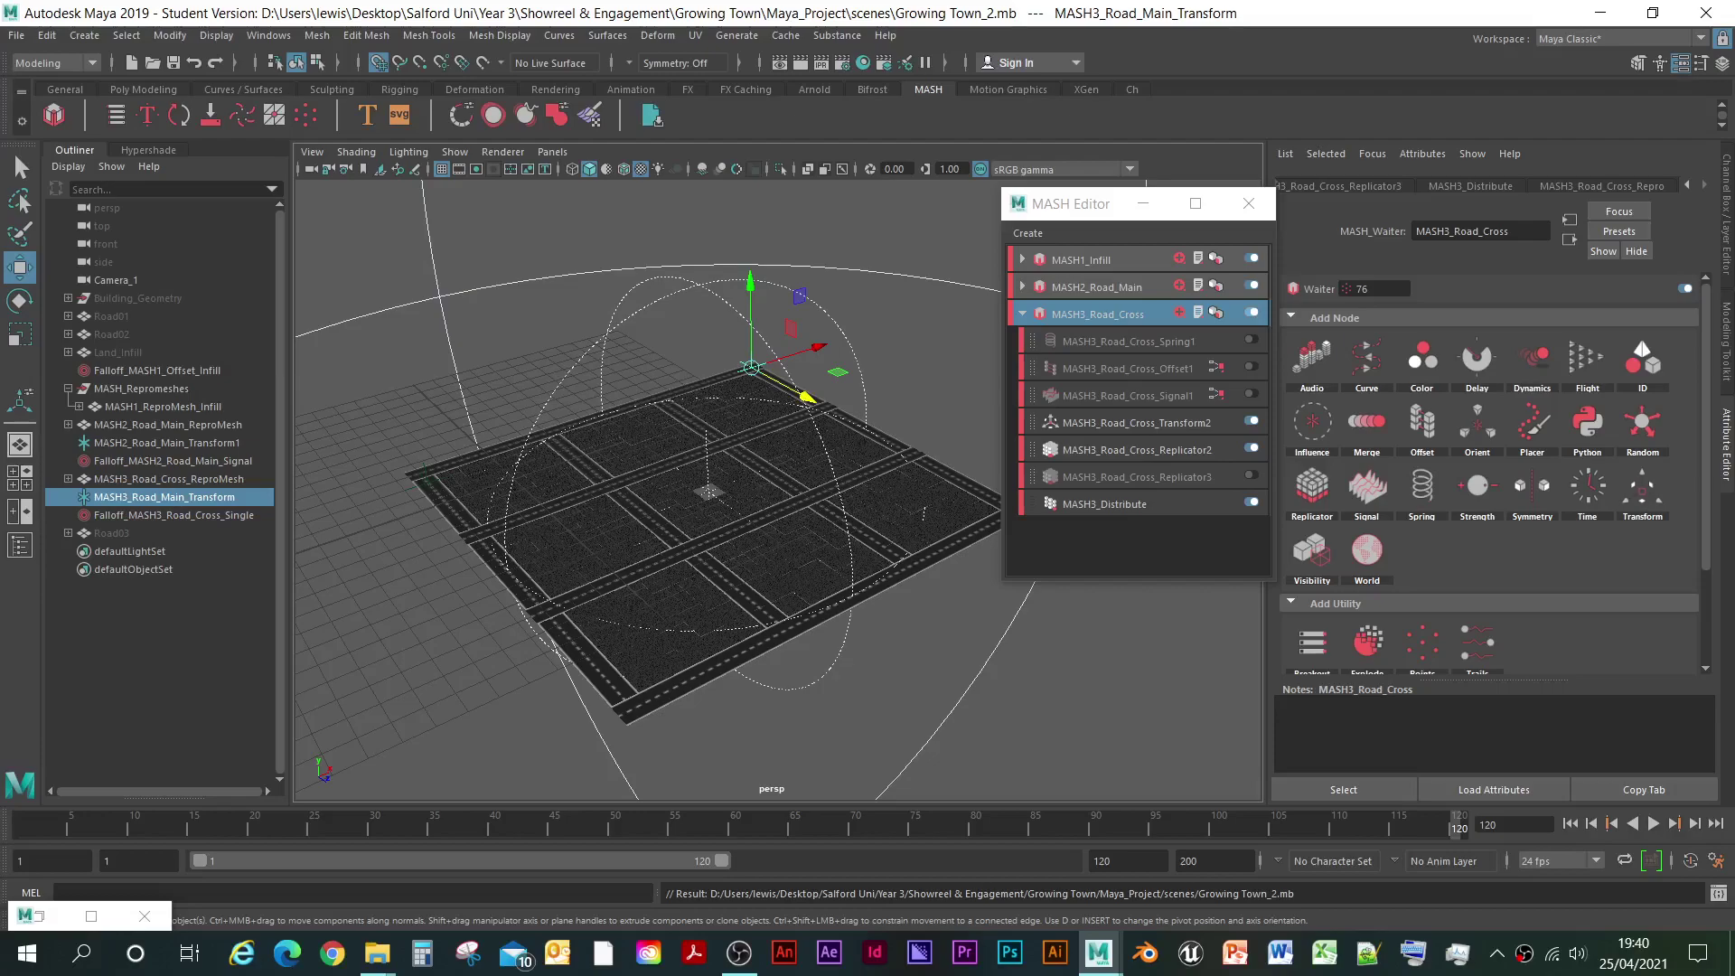
{"action": "left_click", "coordinate": [1602, 187]}
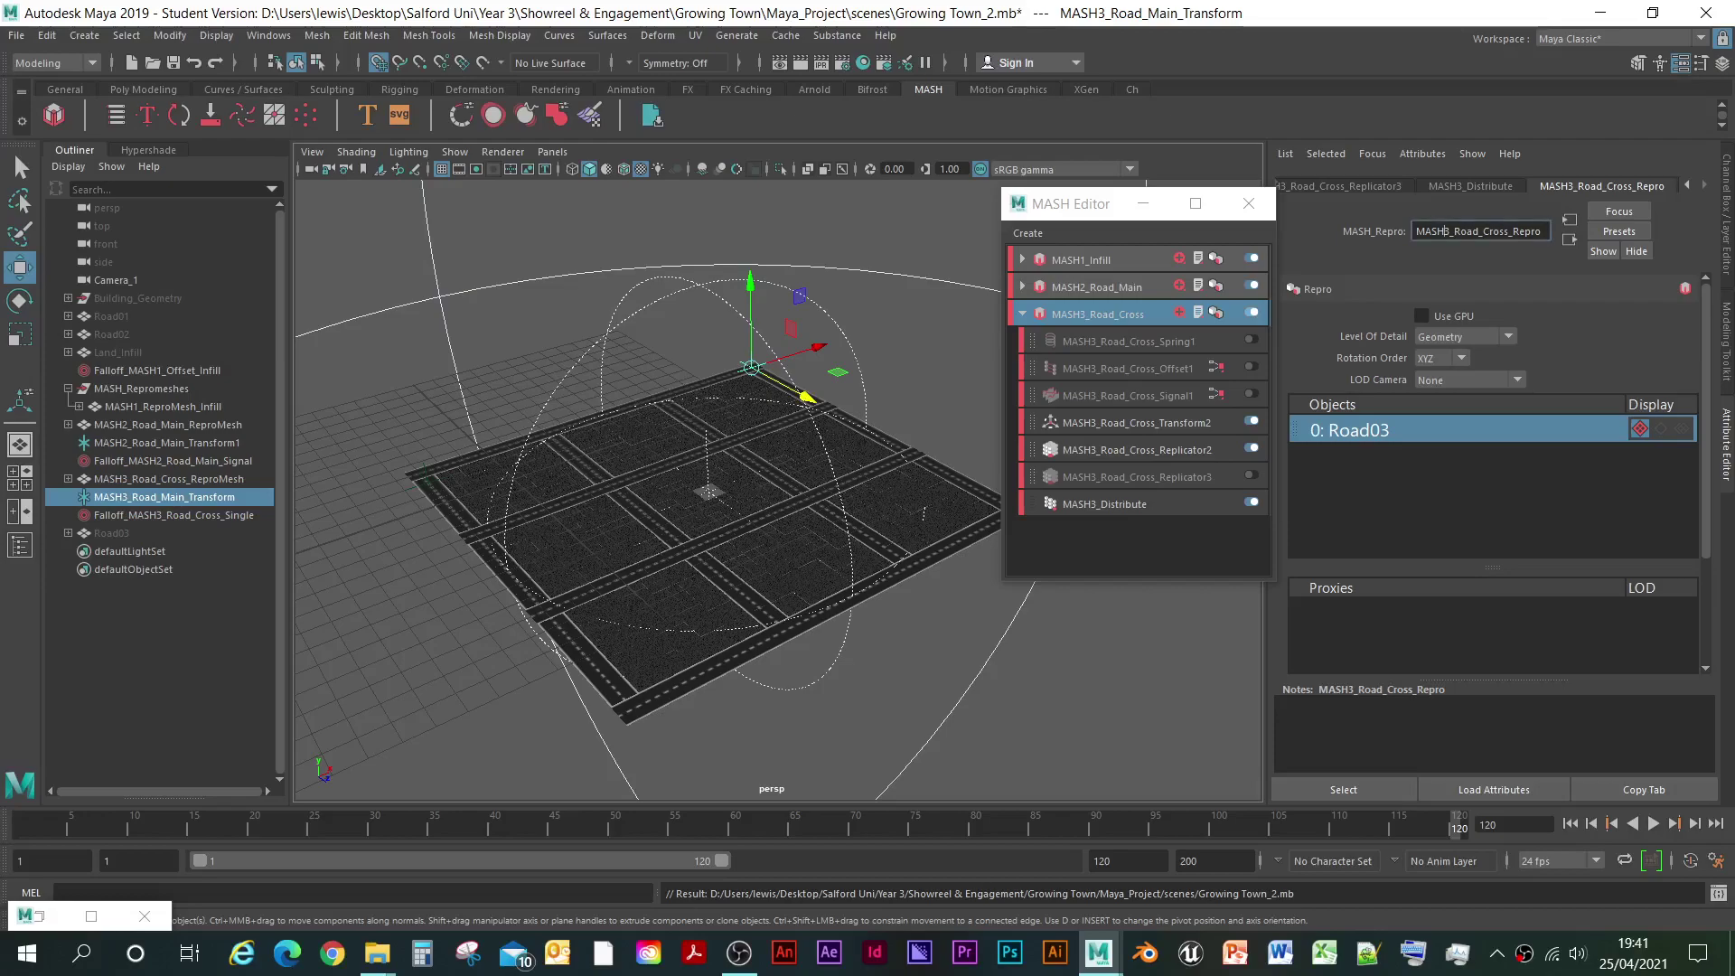
{"action": "key", "text": "BackSpace"}
{"action": "type", "text": "2"}
{"action": "key", "text": "Delete"}
{"action": "key", "text": "Delete"}
{"action": "key", "text": "Delete"}
{"action": "key", "text": "Delete"}
{"action": "key", "text": "Delete"}
{"action": "key", "text": "Delete"}
{"action": "key", "text": "Delete"}
{"action": "key", "text": "Delete"}
{"action": "key", "text": "Delete"}
{"action": "key", "text": "Delete"}
{"action": "key", "text": "Delete"}
{"action": "type", "text": "1"}
{"action": "key", "text": "Return"}
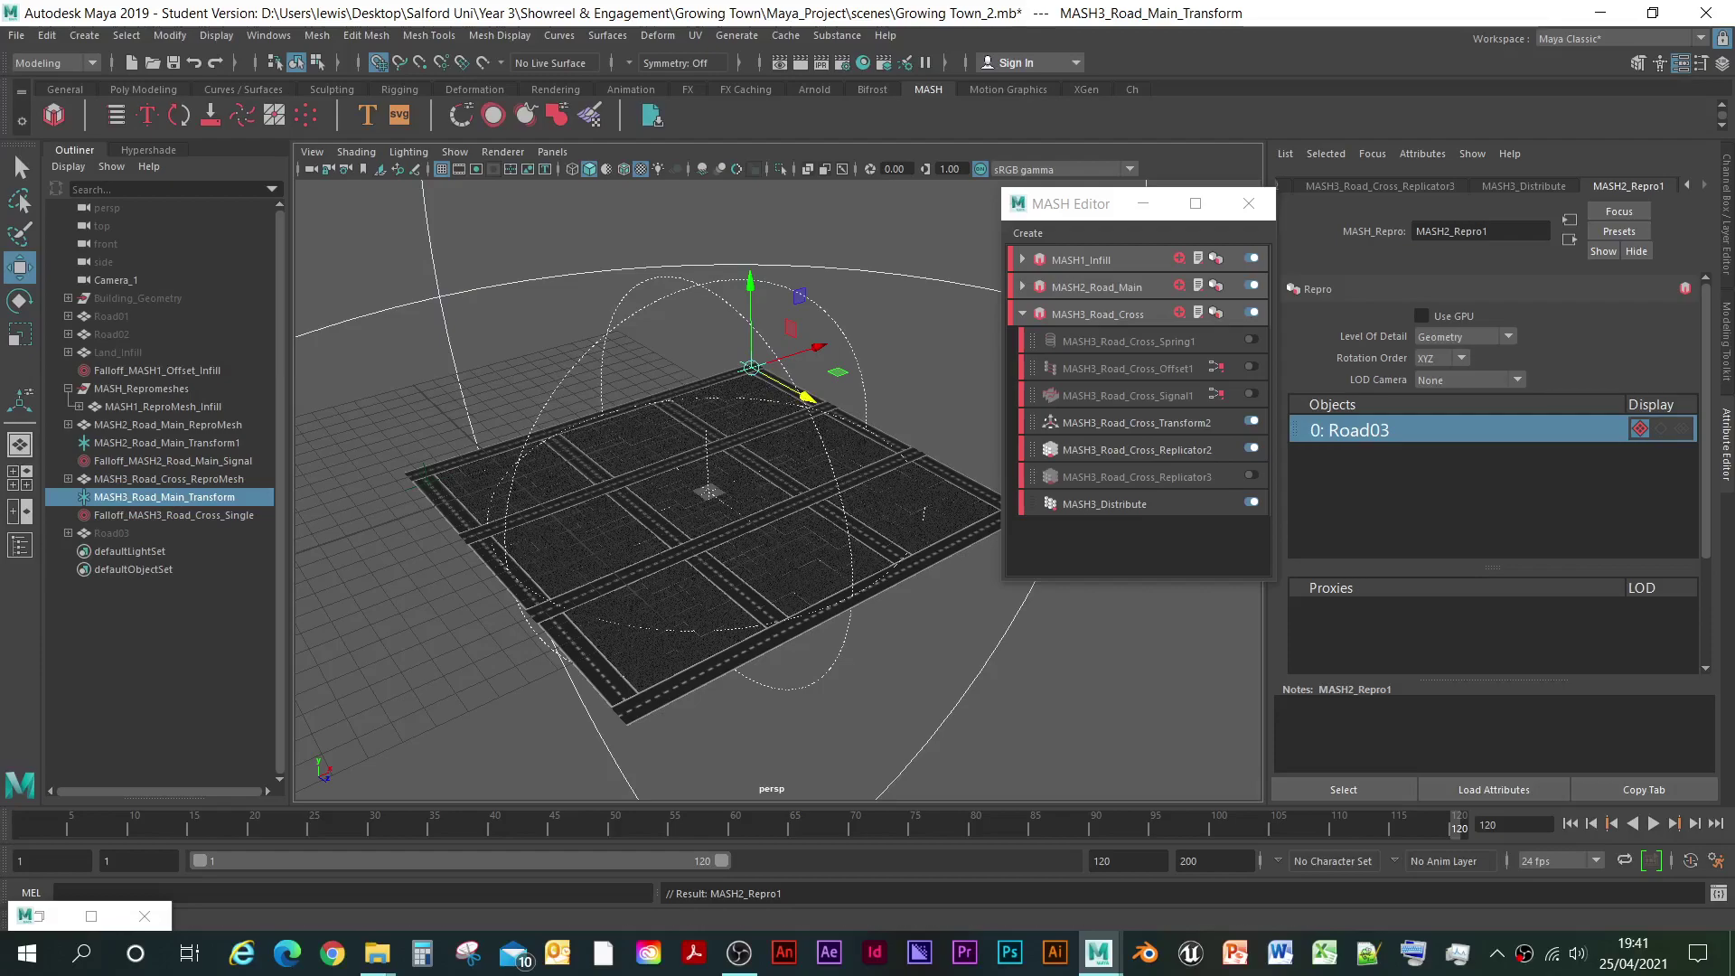
- Remove Road03 from the MASH2_Repro1 objects and delete the Road03 model from the scene
{"action": "right_click", "coordinate": [1426, 429]}
{"action": "left_click", "coordinate": [1447, 418]}
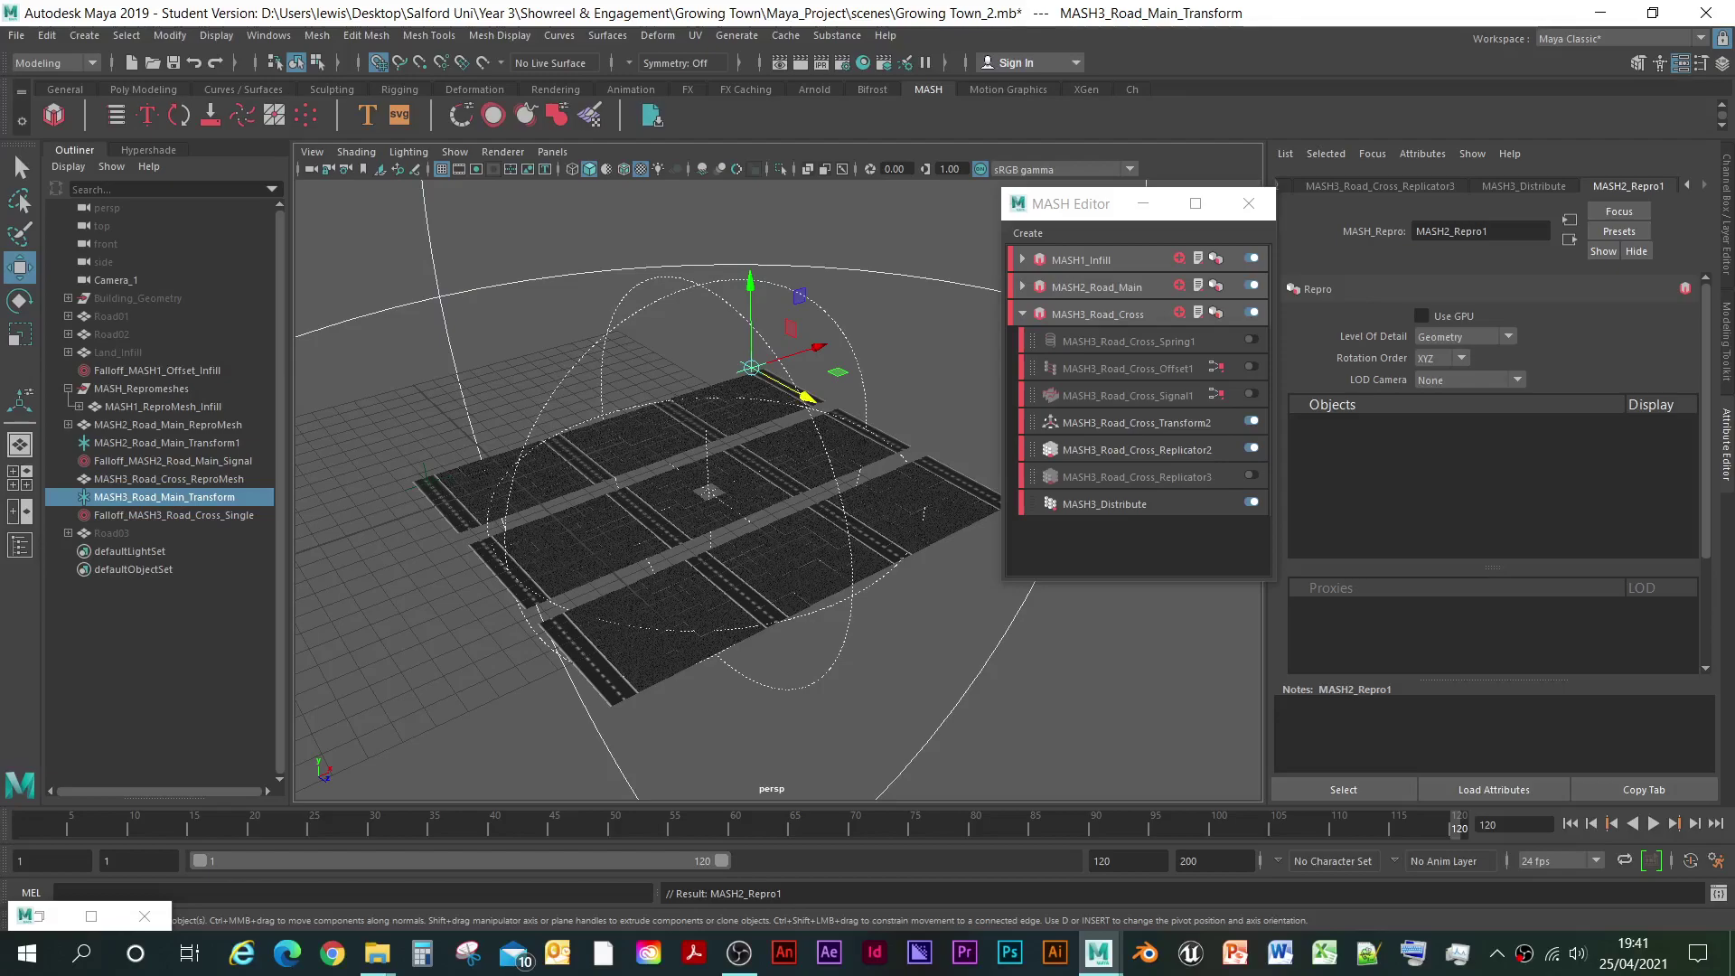
{"action": "left_click", "coordinate": [110, 533]}
{"action": "key", "text": "Delete"}
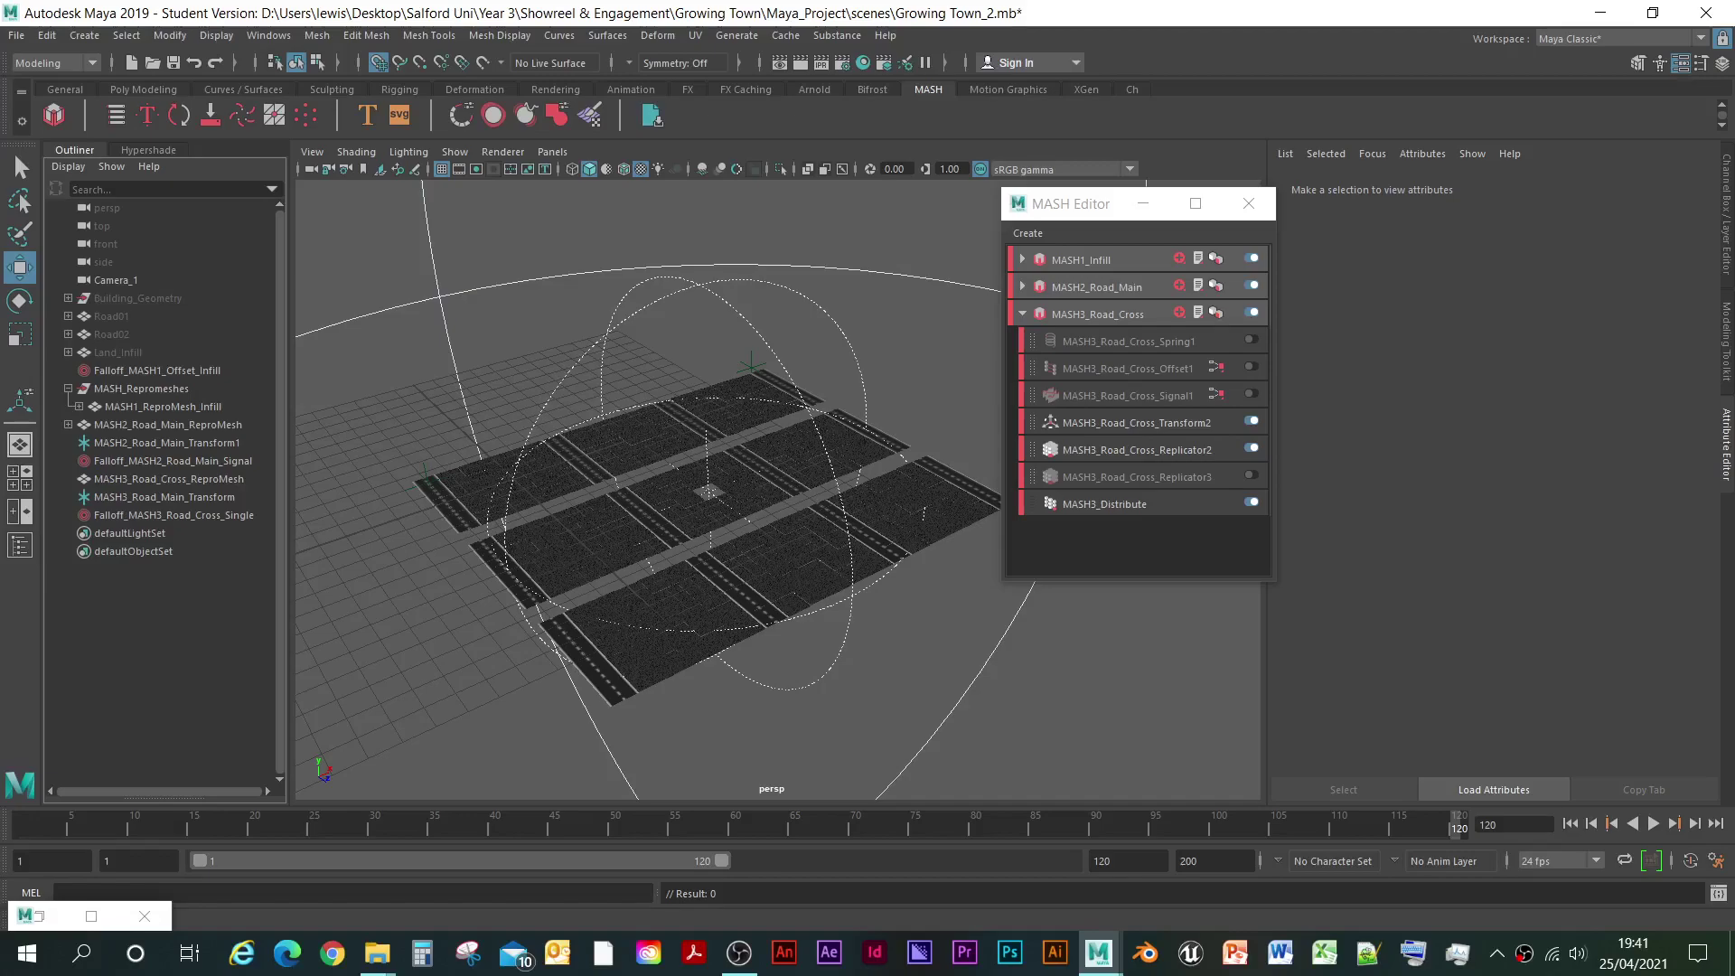
- Add the Road01 and Road02 models to the MASH2_Repro1 objects of the MASH3_Road_Cross network
{"action": "left_click", "coordinate": [112, 316]}
{"action": "left_click", "coordinate": [111, 334], "text": "shift"}
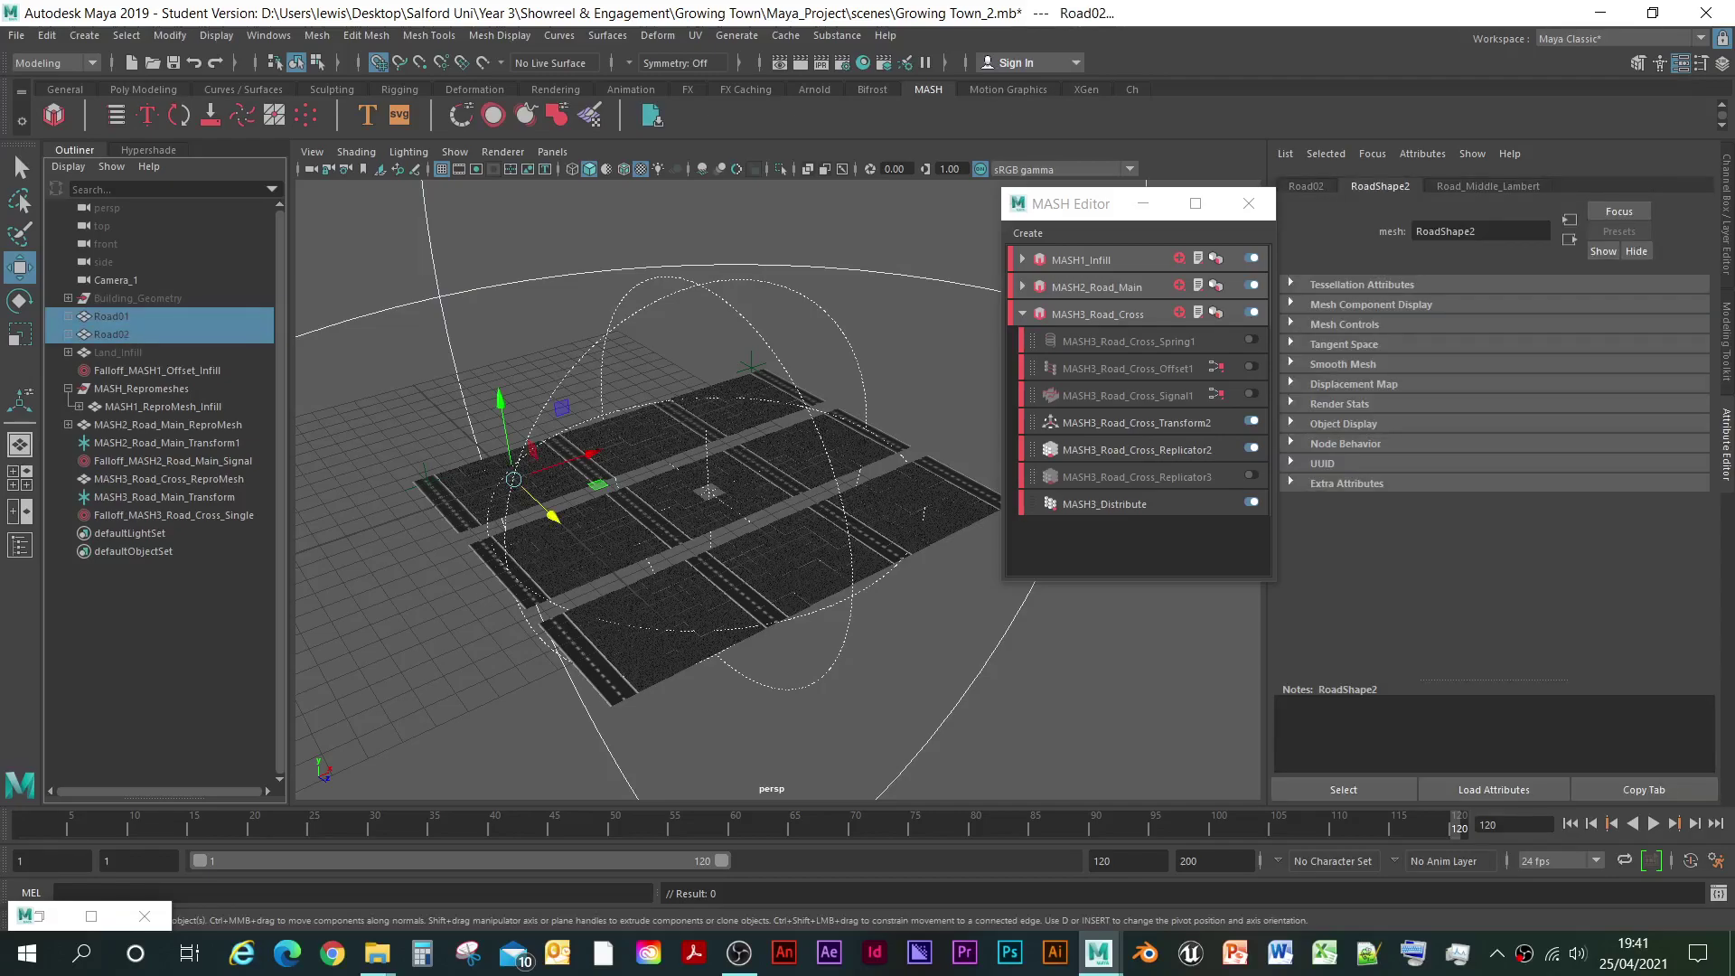
{"action": "left_click", "coordinate": [1098, 314]}
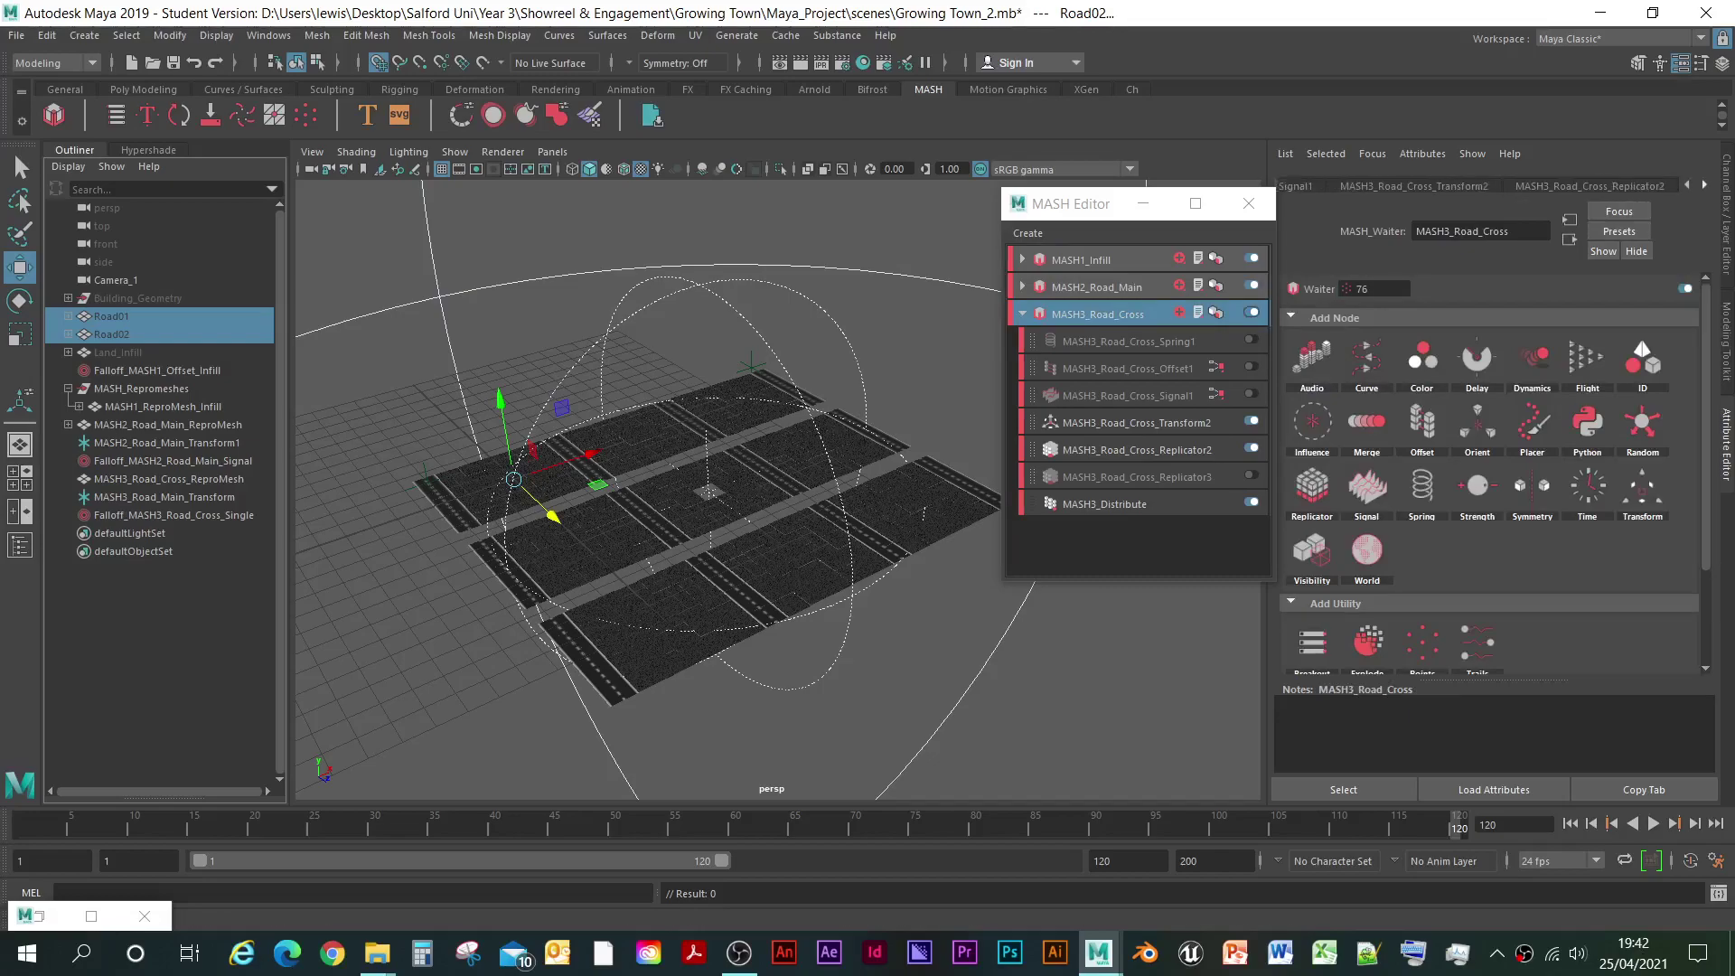
{"action": "left_click", "coordinate": [1627, 186]}
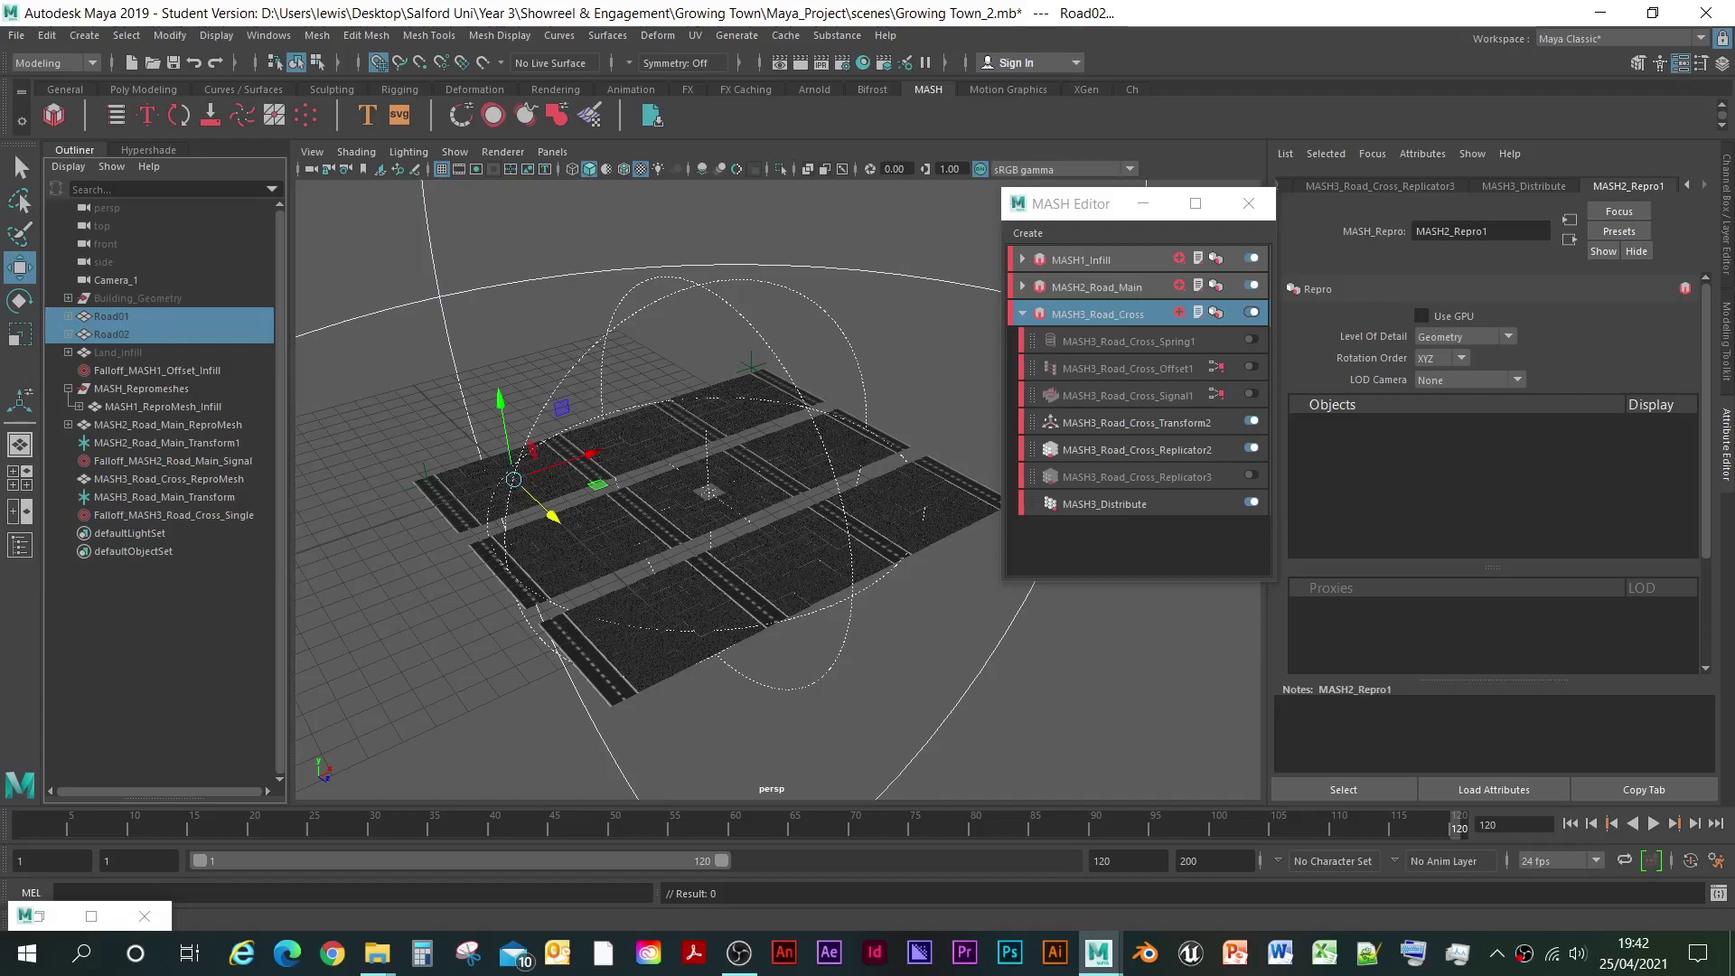
{"action": "middle_click_drag", "start_coordinate": [111, 334], "coordinate": [1455, 470]}
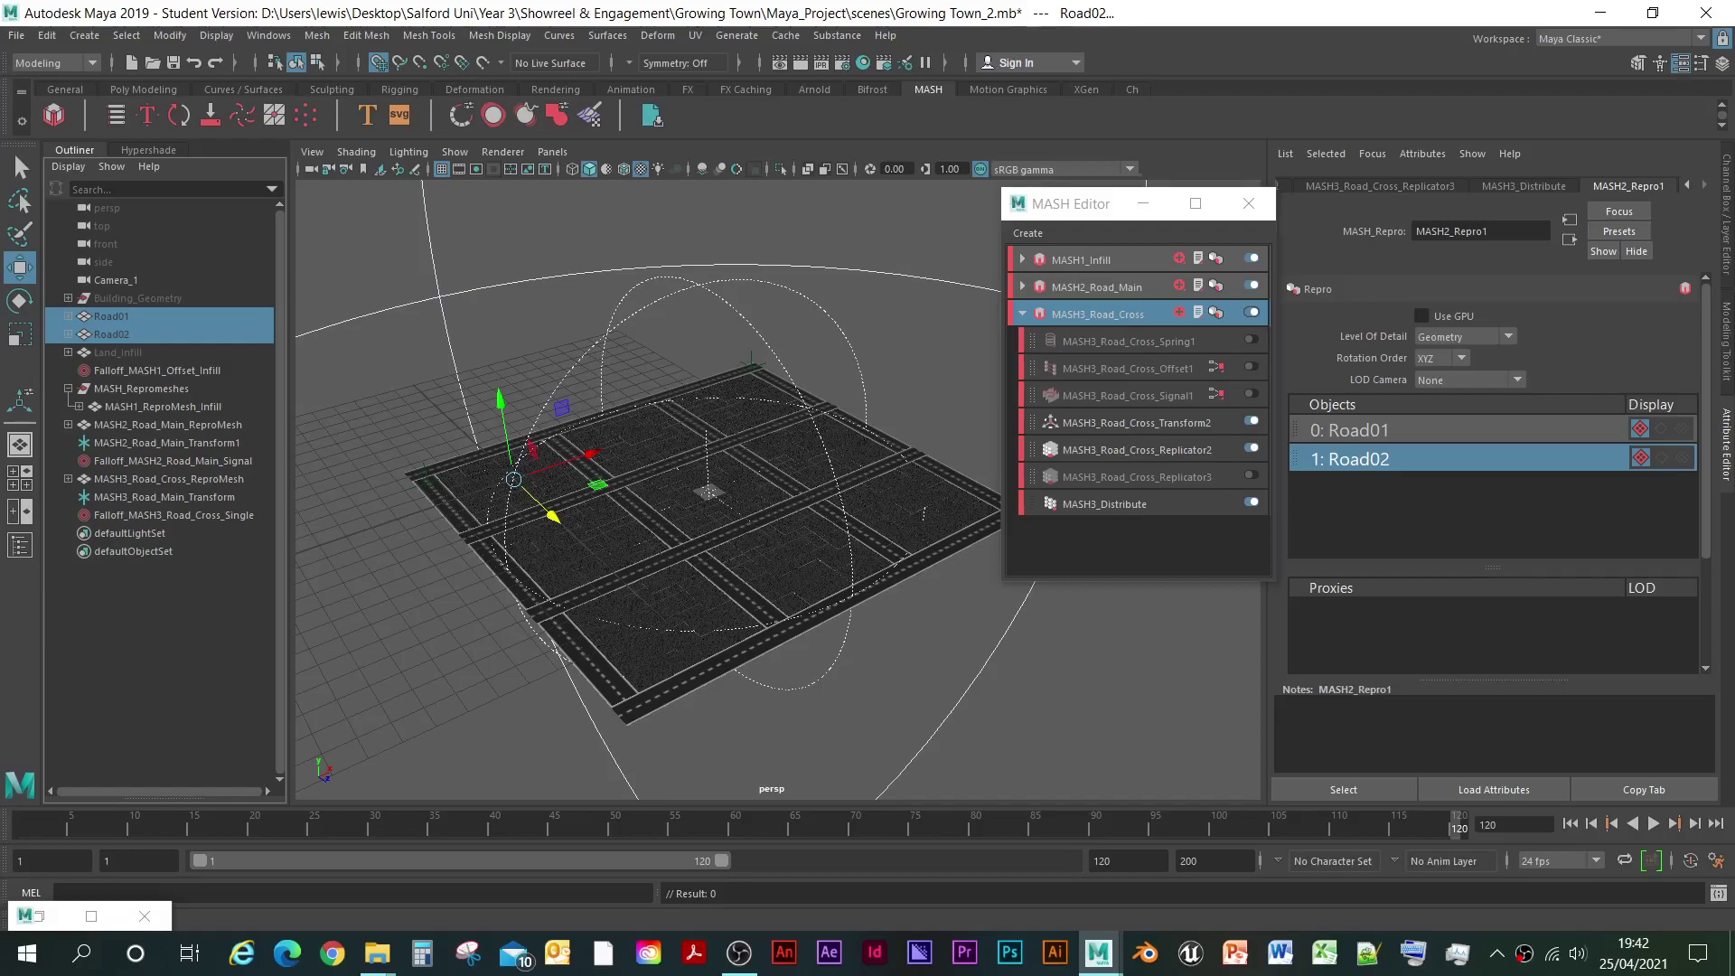
- Add an ID node to the MASH3_Road_Cross network and place it between MASH3_Road_Cross_Replicator2 and MASH3_Road_Cross_Replicator3
{"action": "left_click", "coordinate": [1098, 314]}
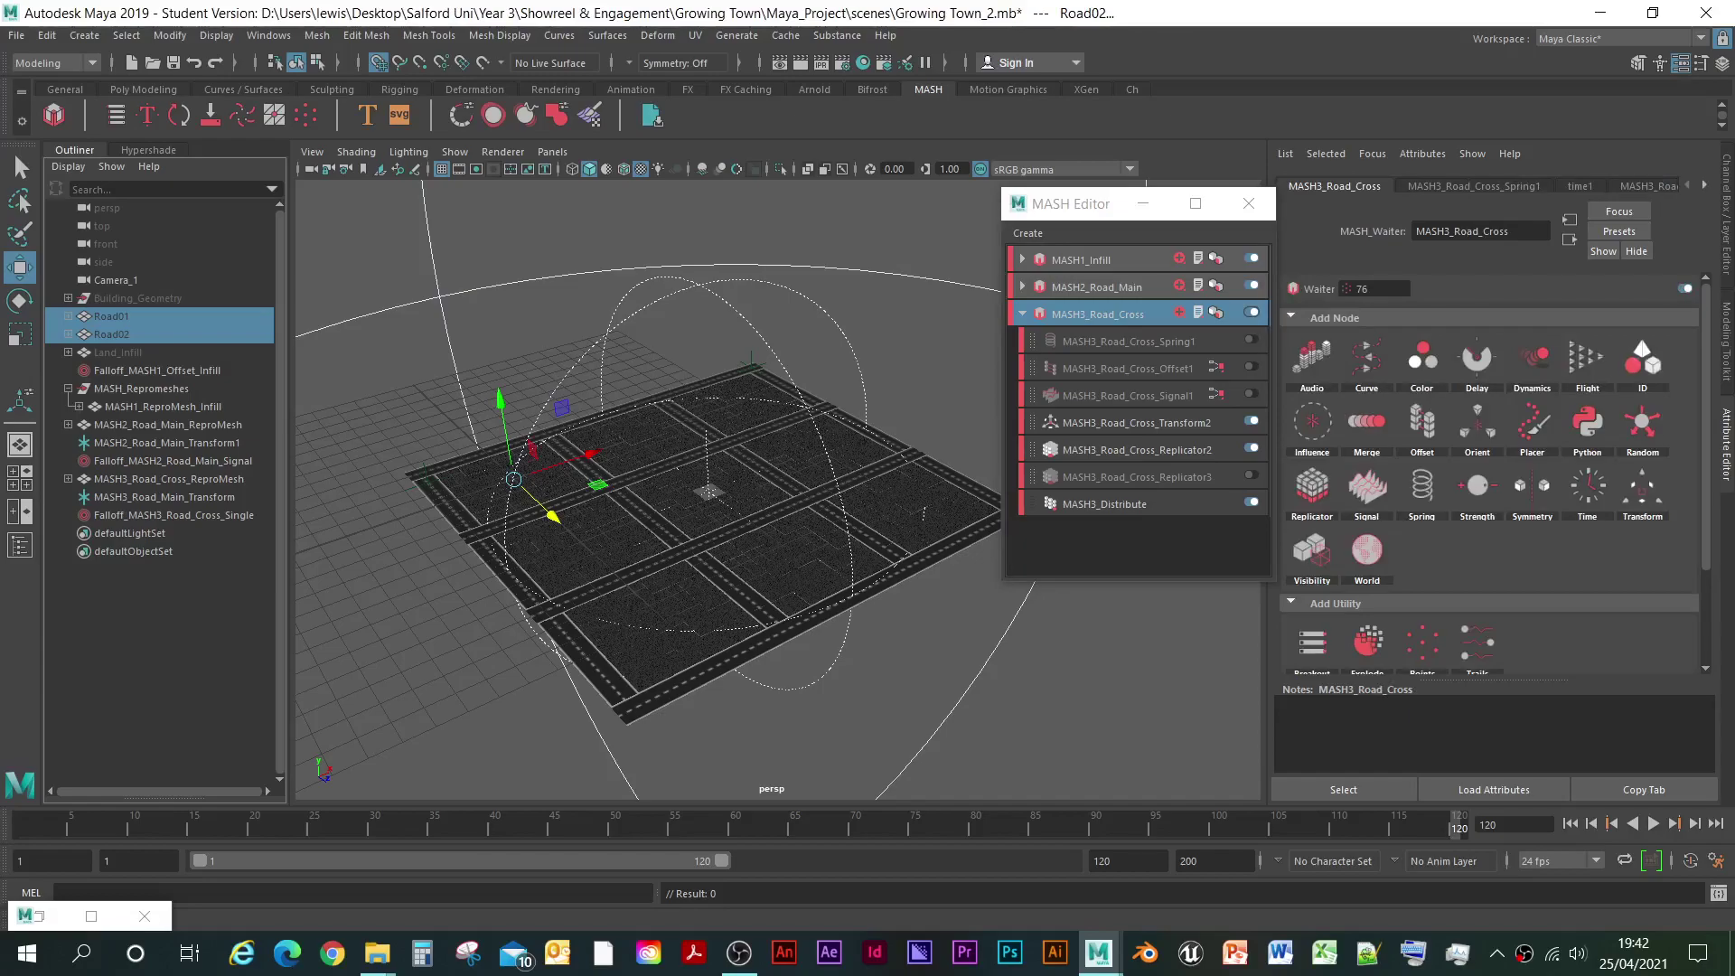
{"action": "left_click", "coordinate": [1642, 359]}
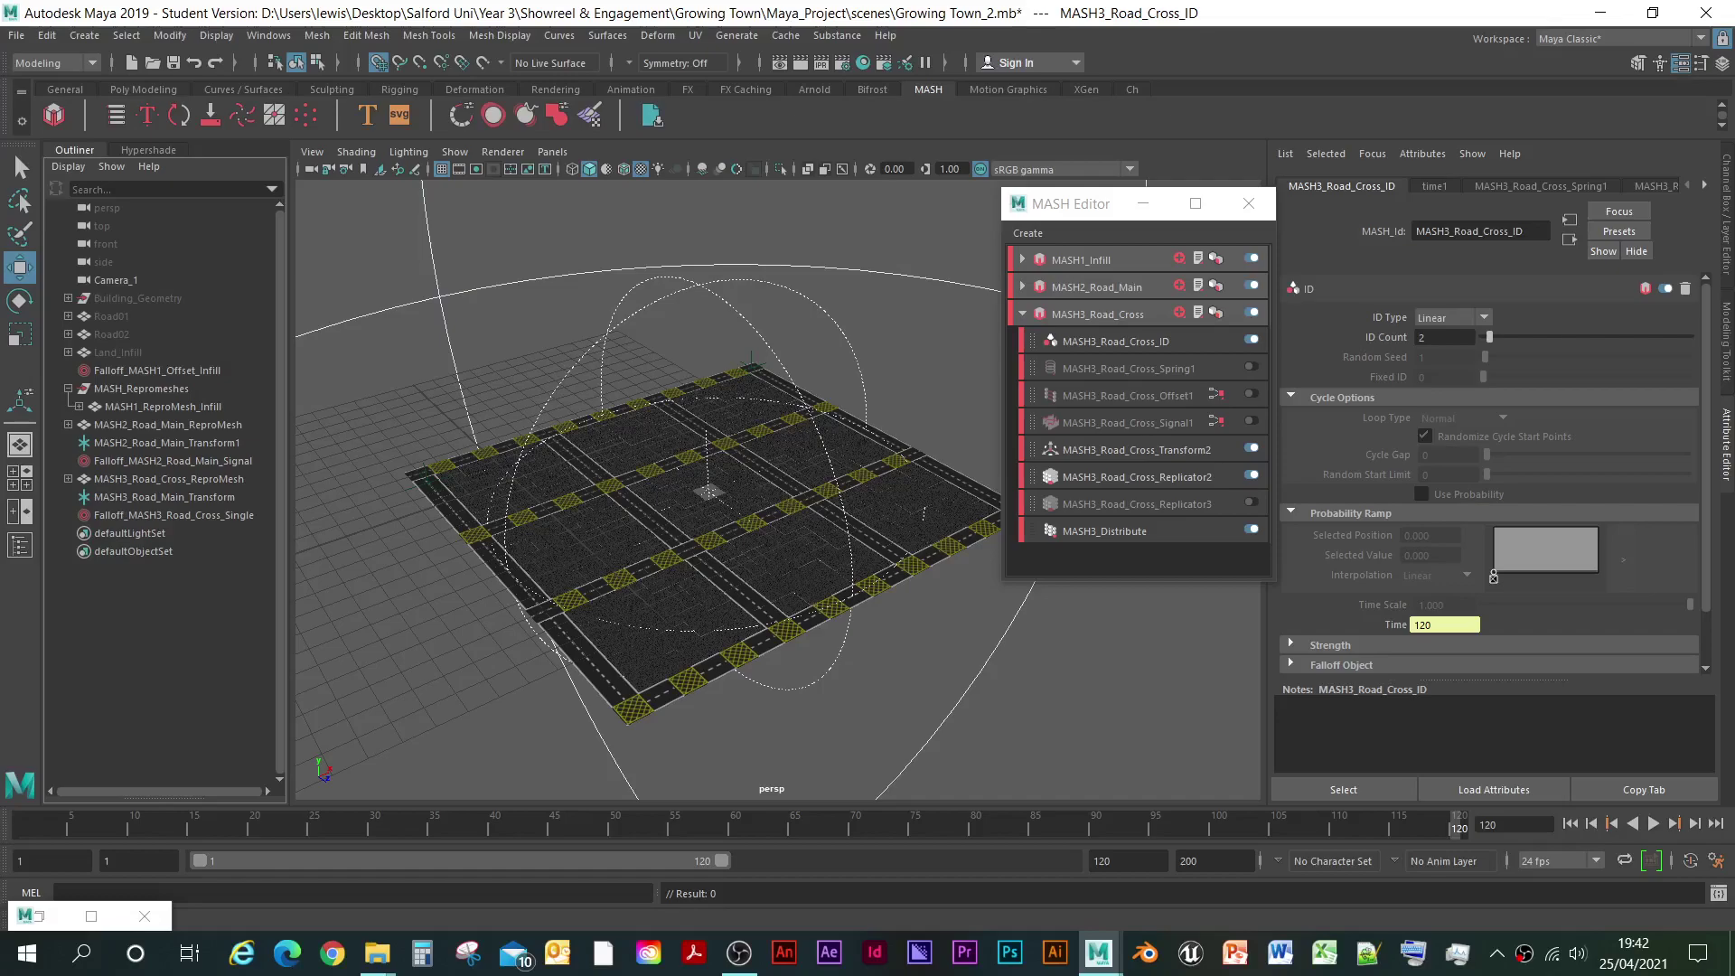
{"action": "left_click", "coordinate": [1116, 342]}
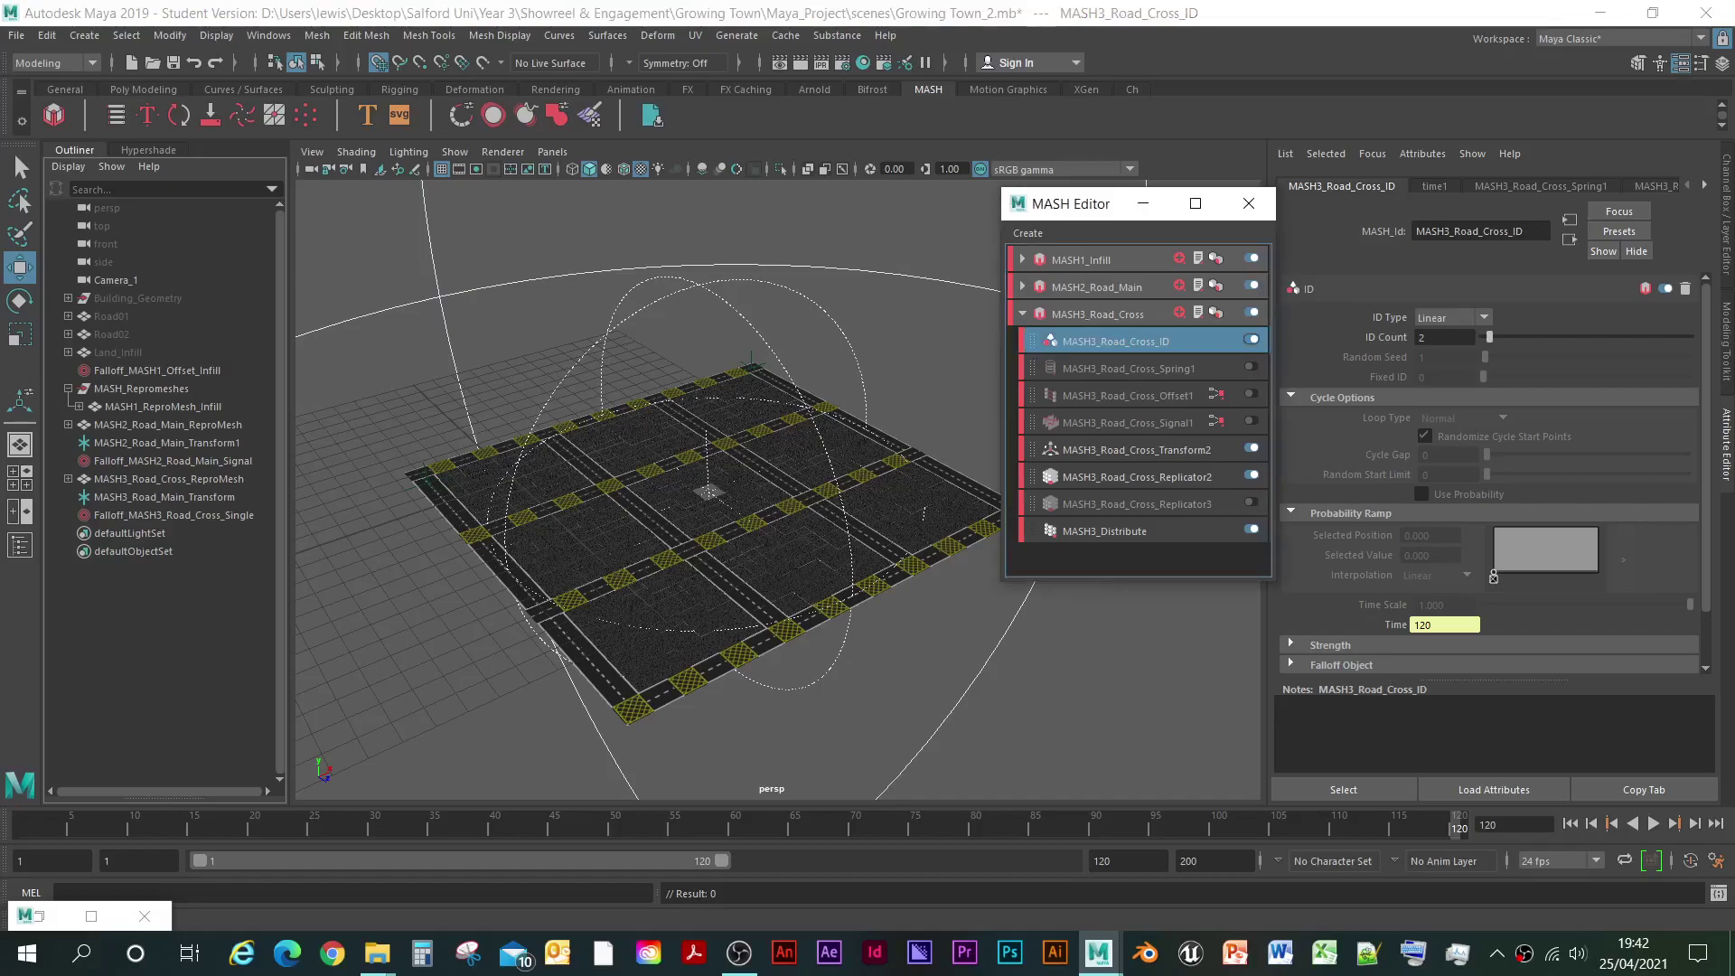
{"action": "left_click_drag", "start_coordinate": [1099, 342], "coordinate": [1097, 490]}
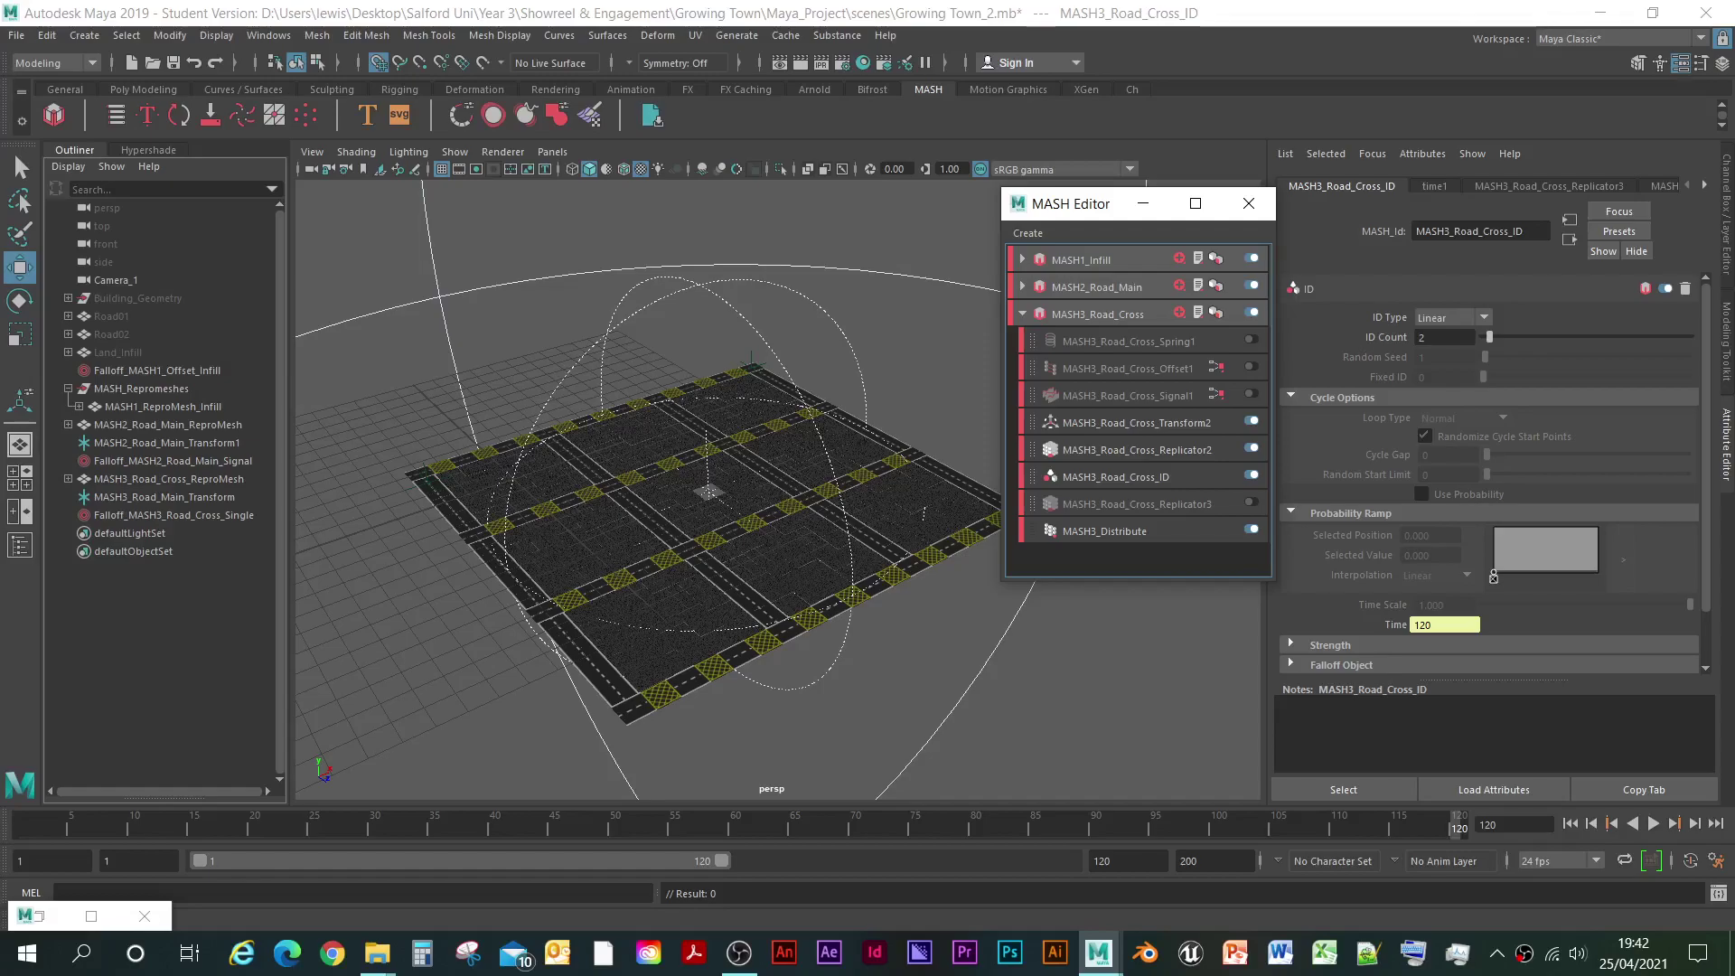
- Set the ID Count of the MASH3_Road_Cross_ID node to 6
{"action": "double_click", "coordinate": [1422, 337]}
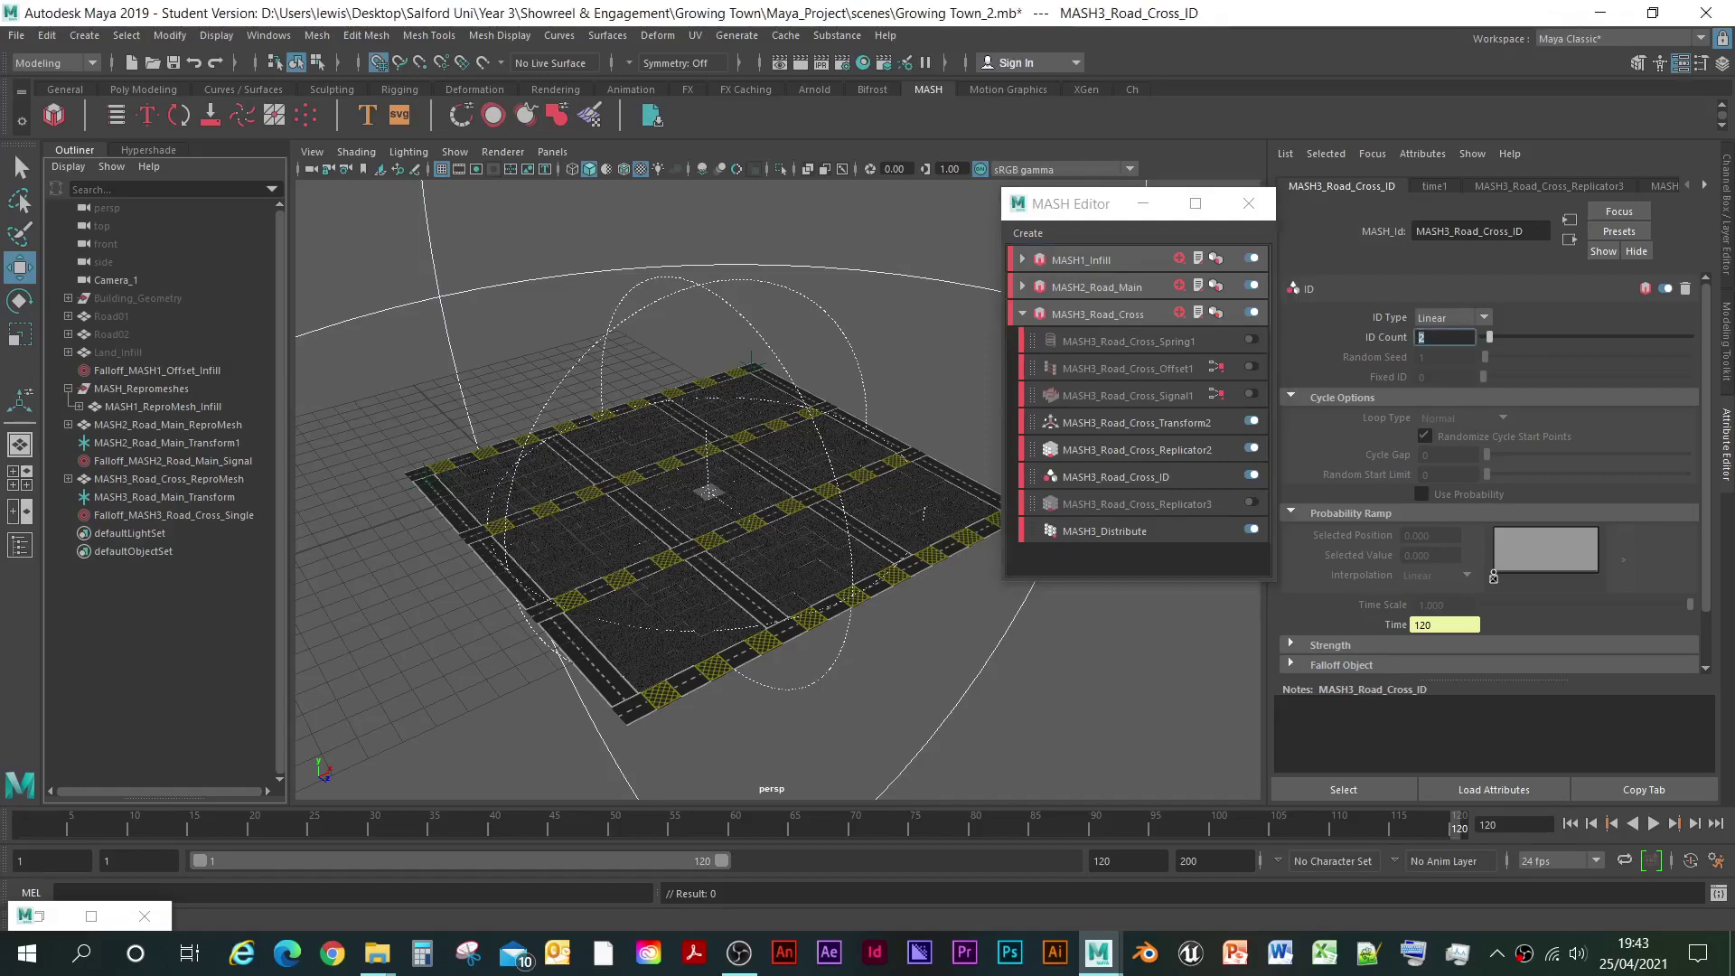
{"action": "type", "text": "6"}
{"action": "key", "text": "Return"}
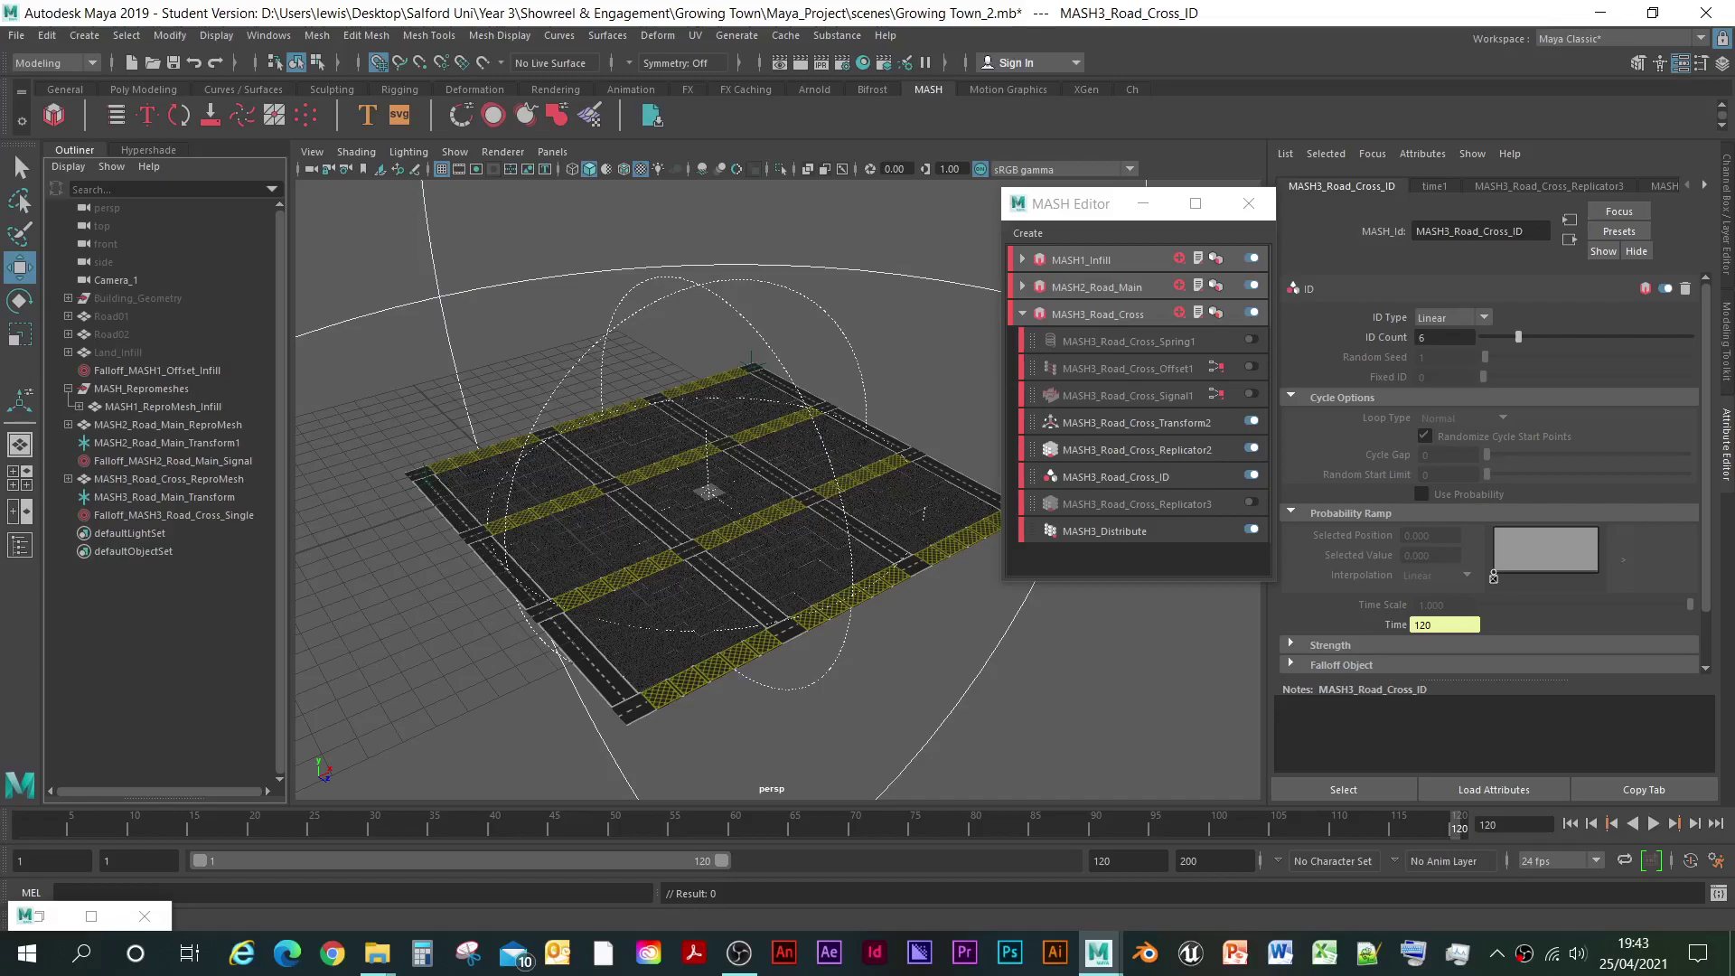
- Reorder the MASH2_Repro1 objects so Road02 comes first, above Road01
{"action": "left_click", "coordinate": [1705, 186]}
{"action": "left_click", "coordinate": [1704, 186]}
{"action": "left_click", "coordinate": [1704, 185]}
{"action": "left_click", "coordinate": [1704, 185]}
{"action": "left_click", "coordinate": [1687, 184]}
{"action": "left_click", "coordinate": [1628, 187]}
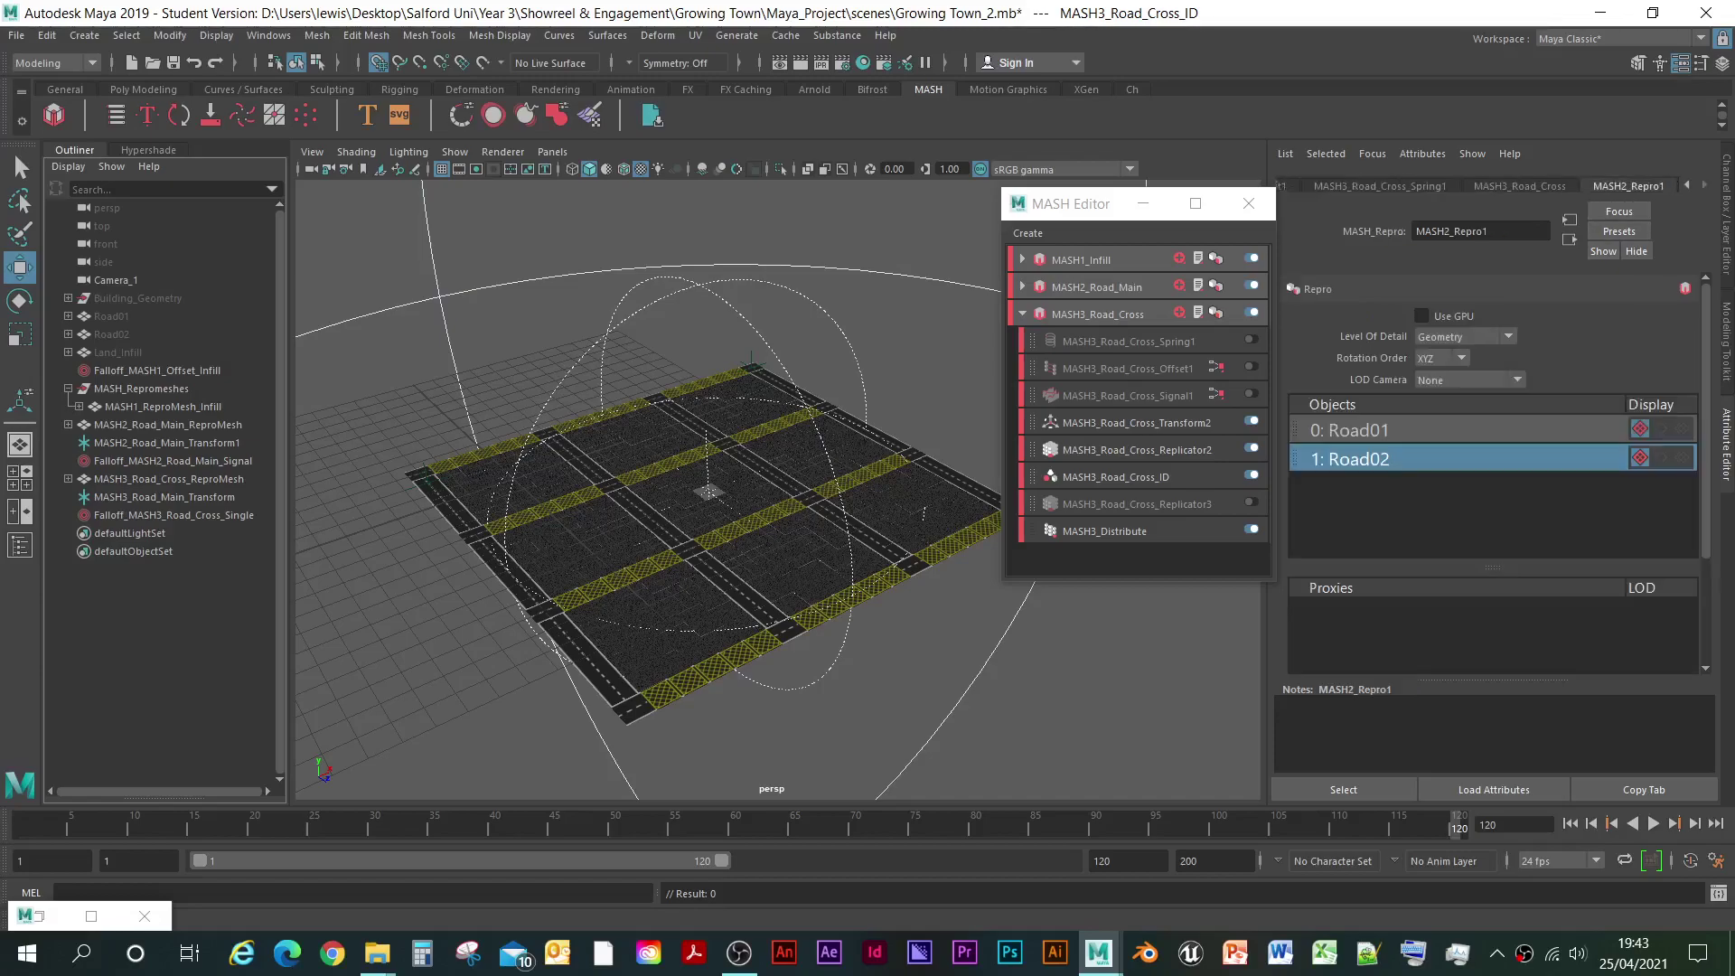
{"action": "left_click_drag", "start_coordinate": [1358, 458], "coordinate": [1363, 415]}
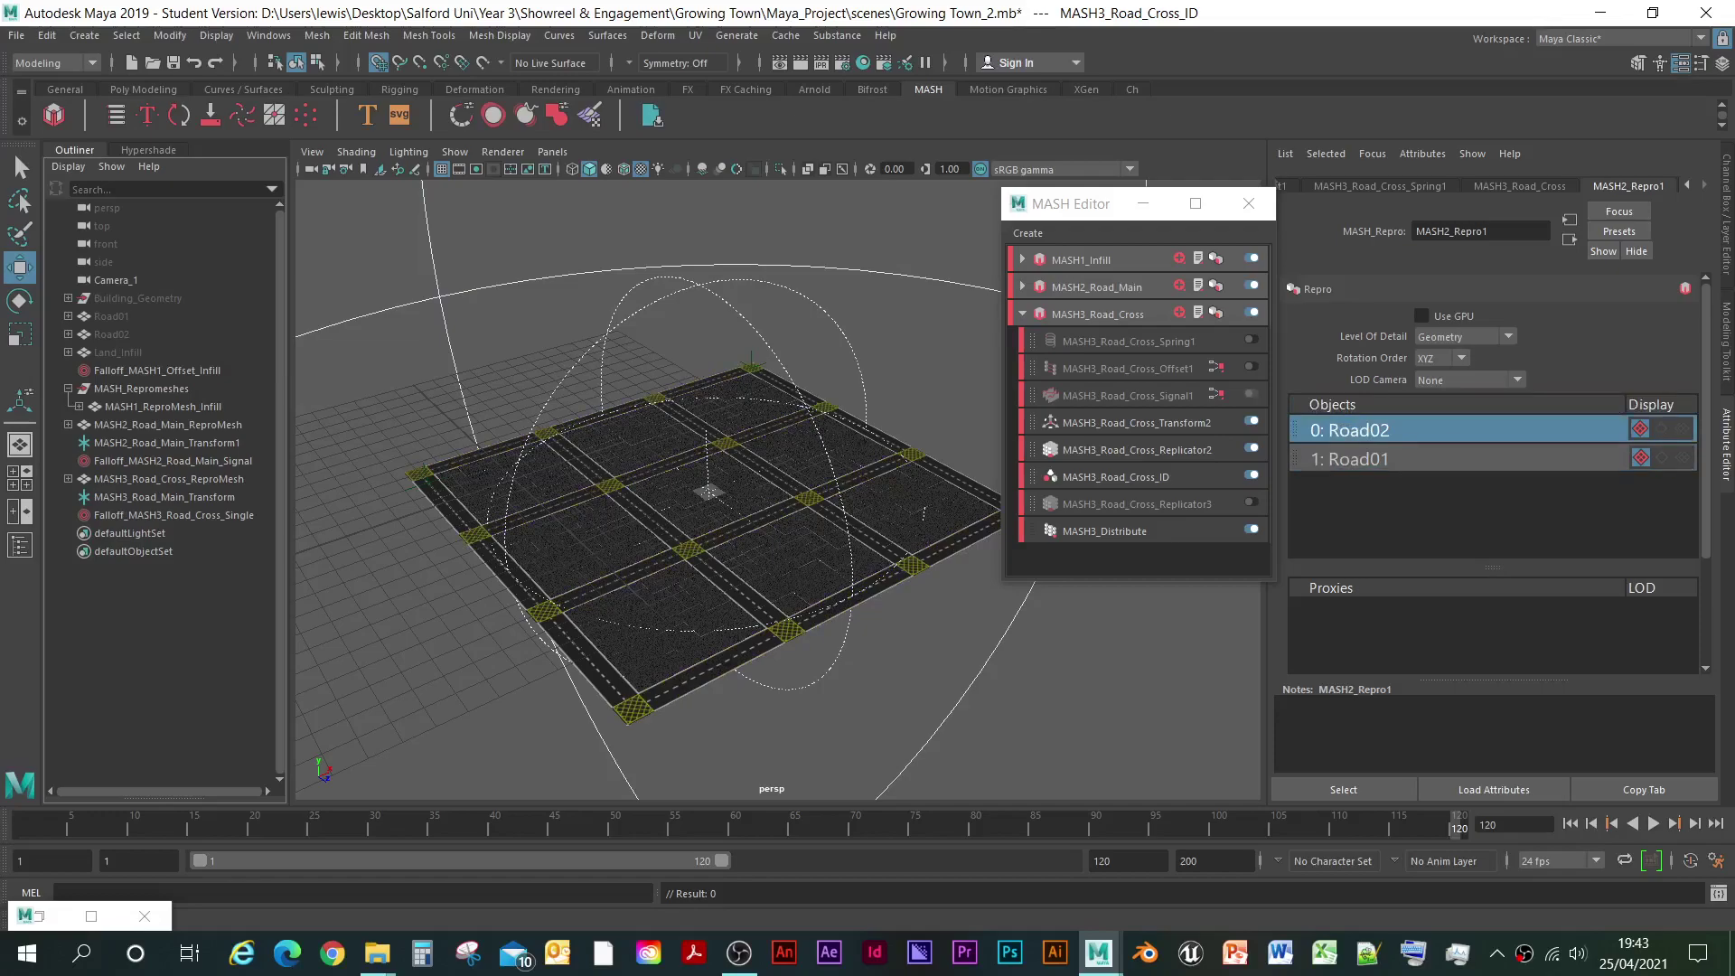
- Enable the MASH3_Road_Cross Signal1, Offset1 and Spring1 nodes, and preview the animation before returning to frame 1
{"action": "left_click", "coordinate": [1252, 394]}
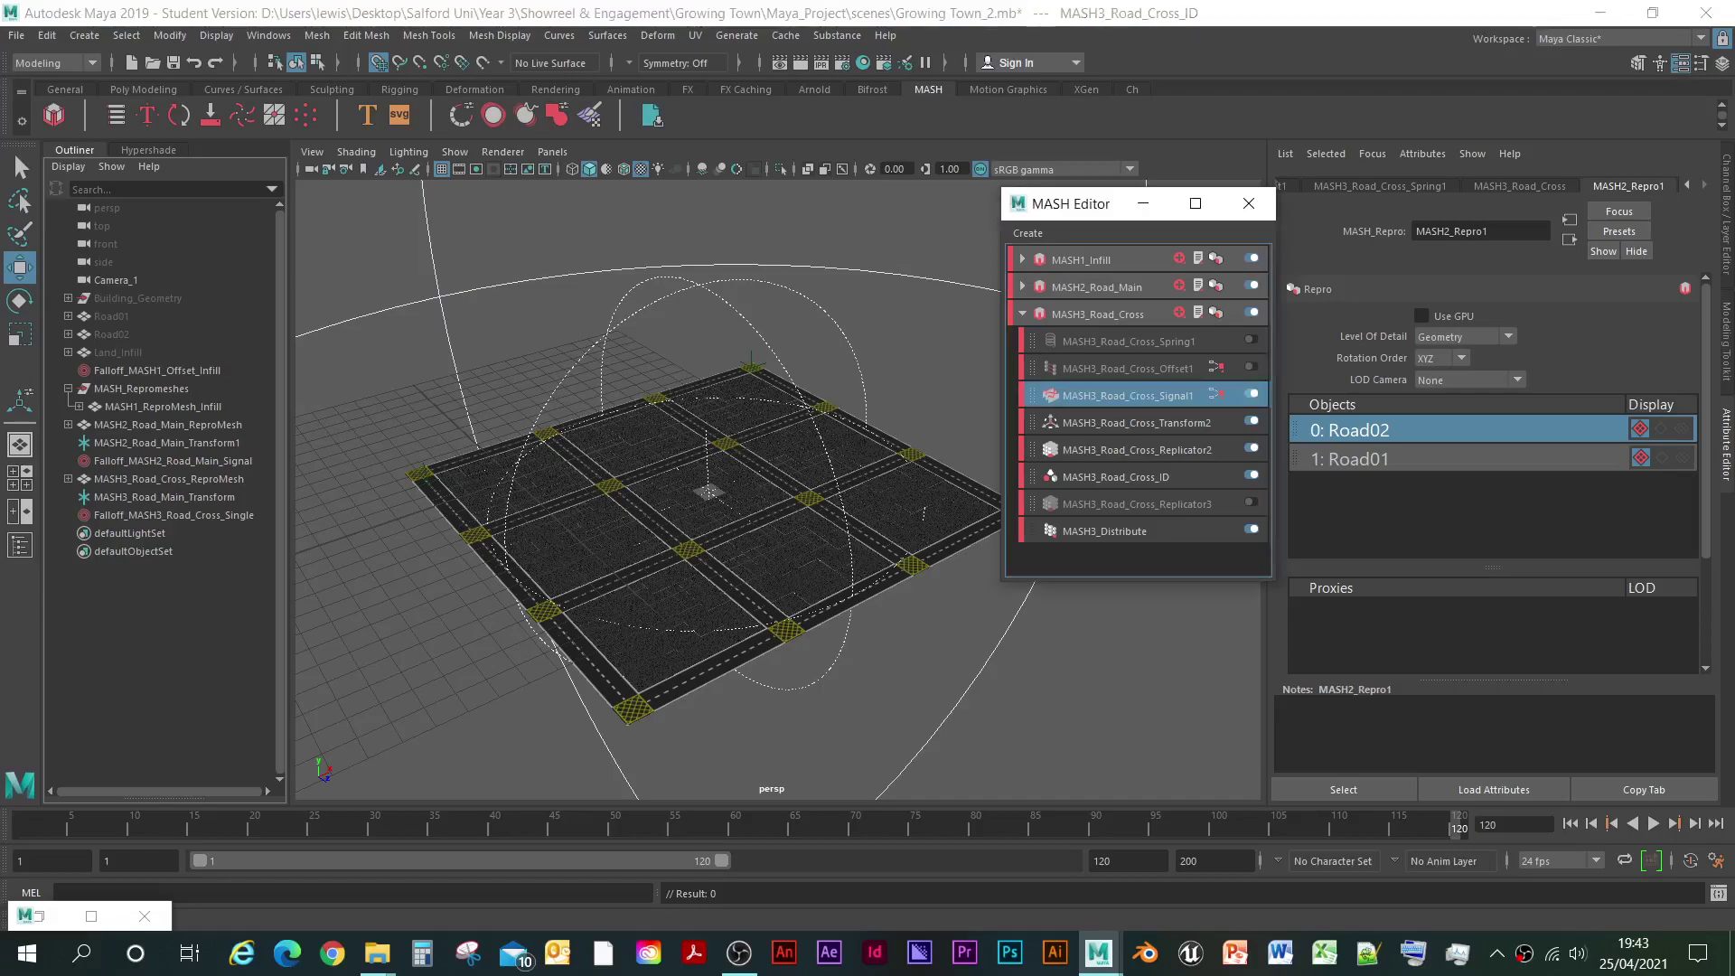
{"action": "left_click", "coordinate": [1251, 367]}
{"action": "left_click", "coordinate": [1251, 340]}
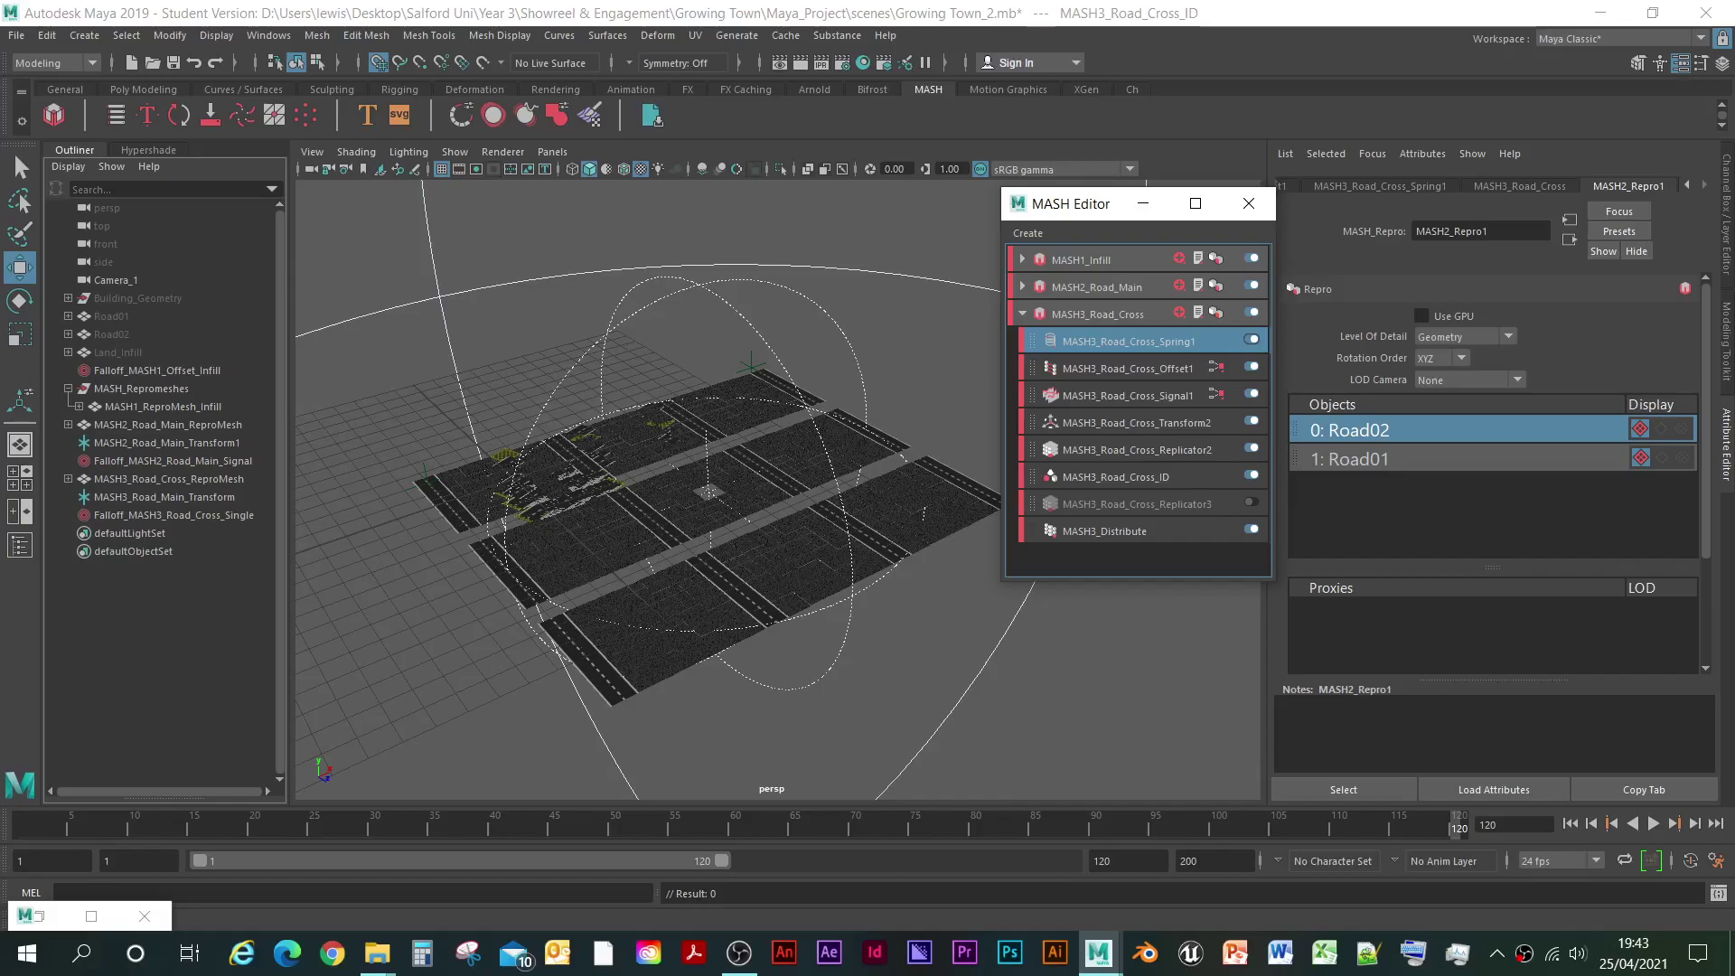
{"action": "key", "text": "alt+v"}
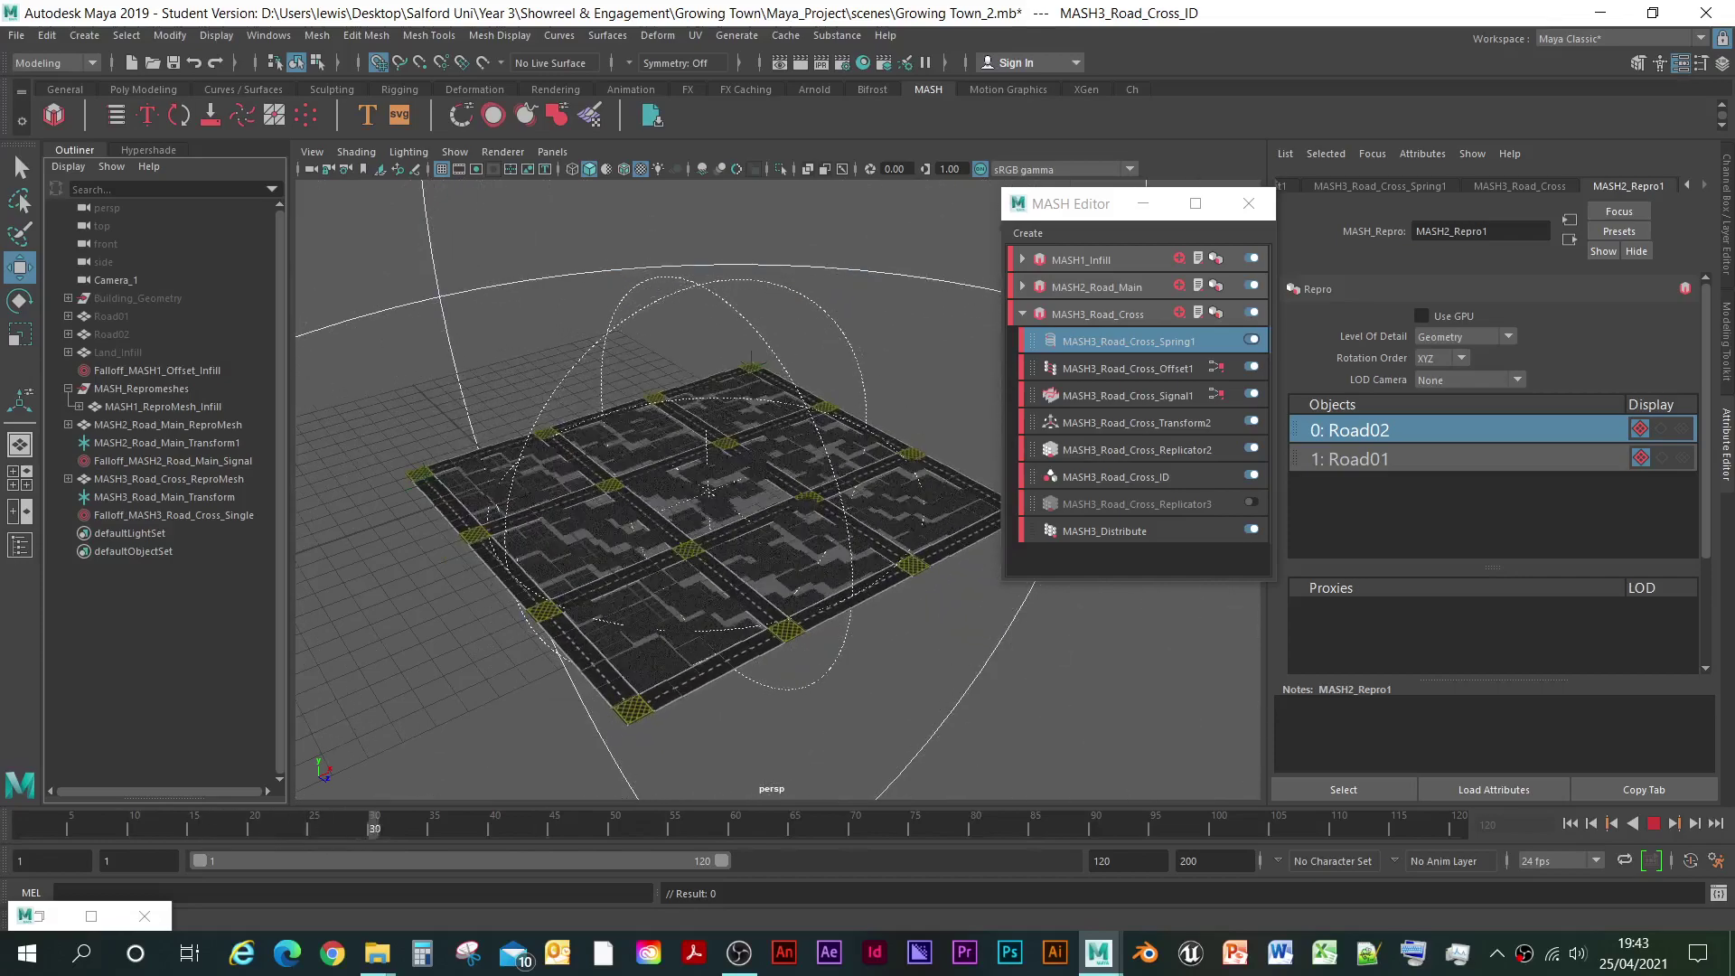
{"action": "left_click", "coordinate": [1571, 824]}
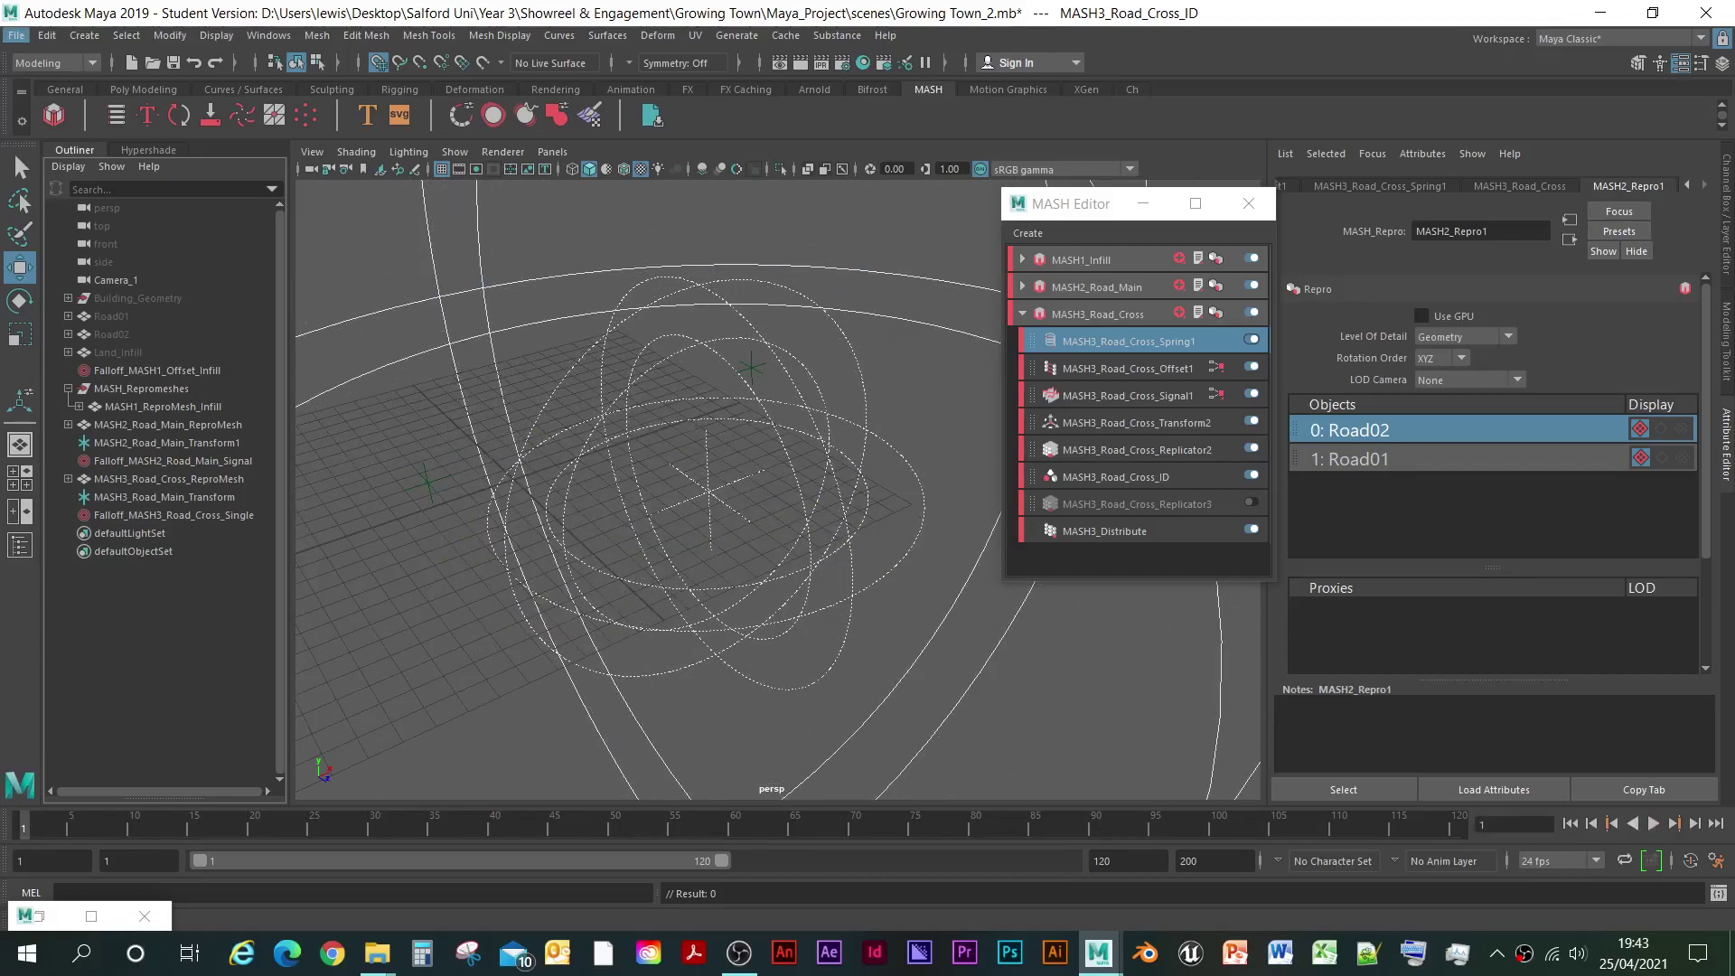
- Save the scene, accepting the student version notice, and play back the growing road animation
{"action": "left_click", "coordinate": [16, 35]}
{"action": "left_click", "coordinate": [60, 107]}
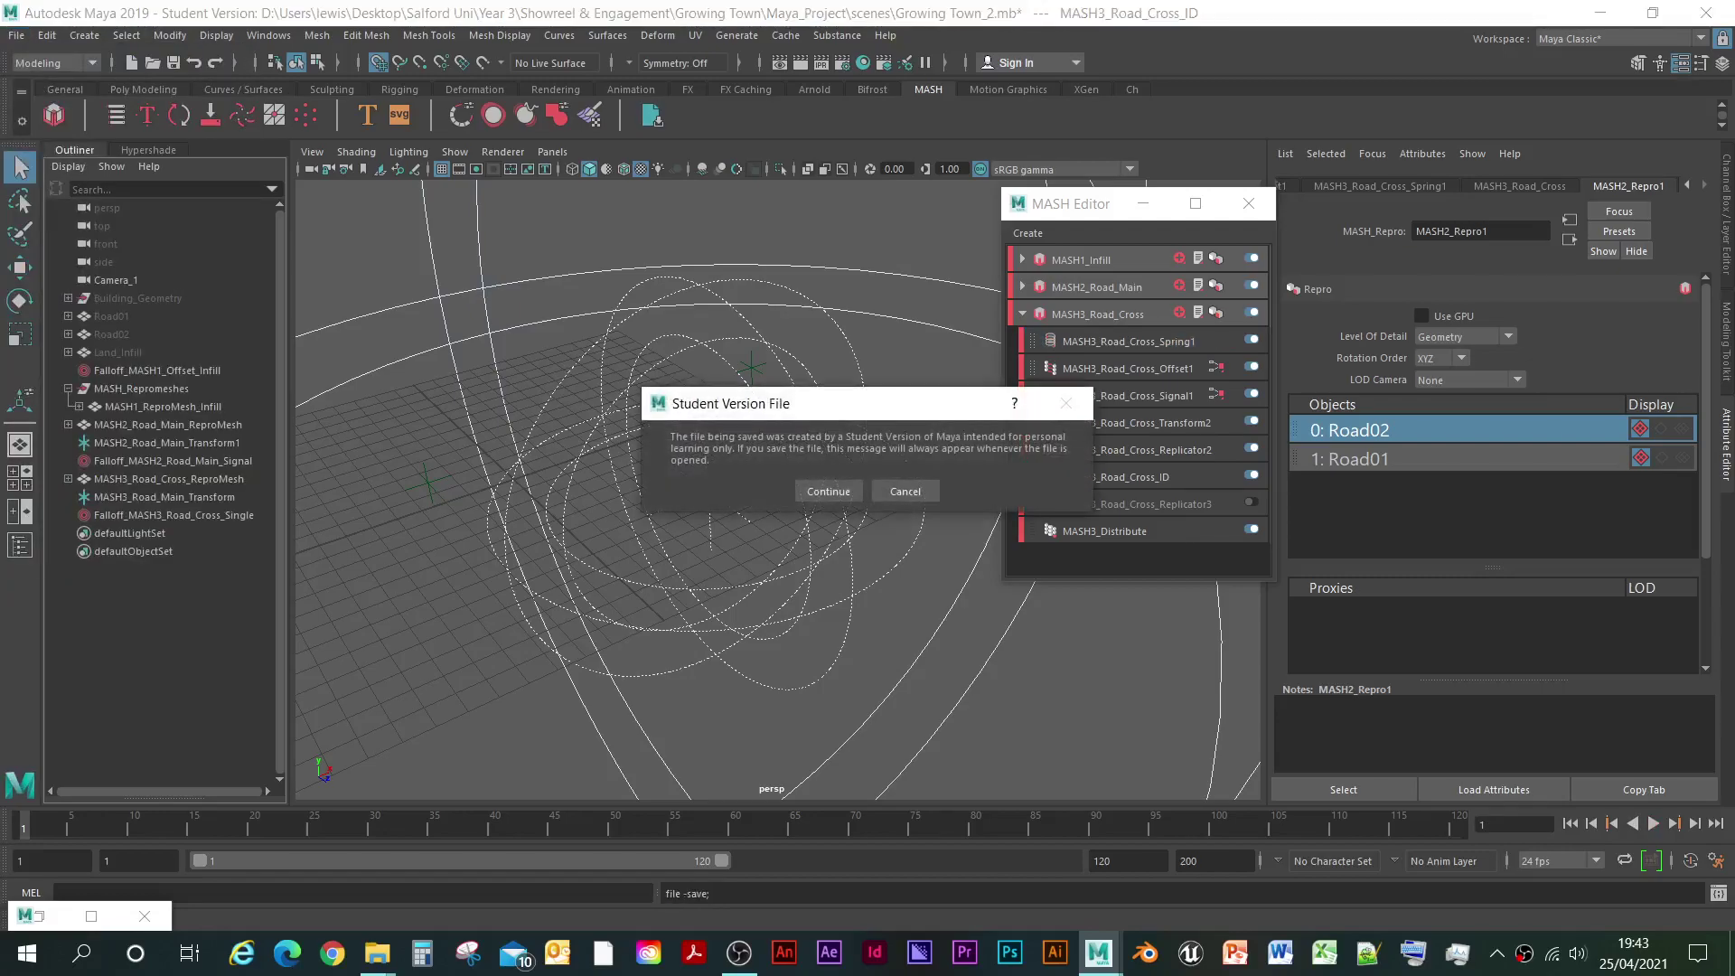
{"action": "left_click", "coordinate": [830, 491]}
{"action": "left_click", "coordinate": [1653, 823]}
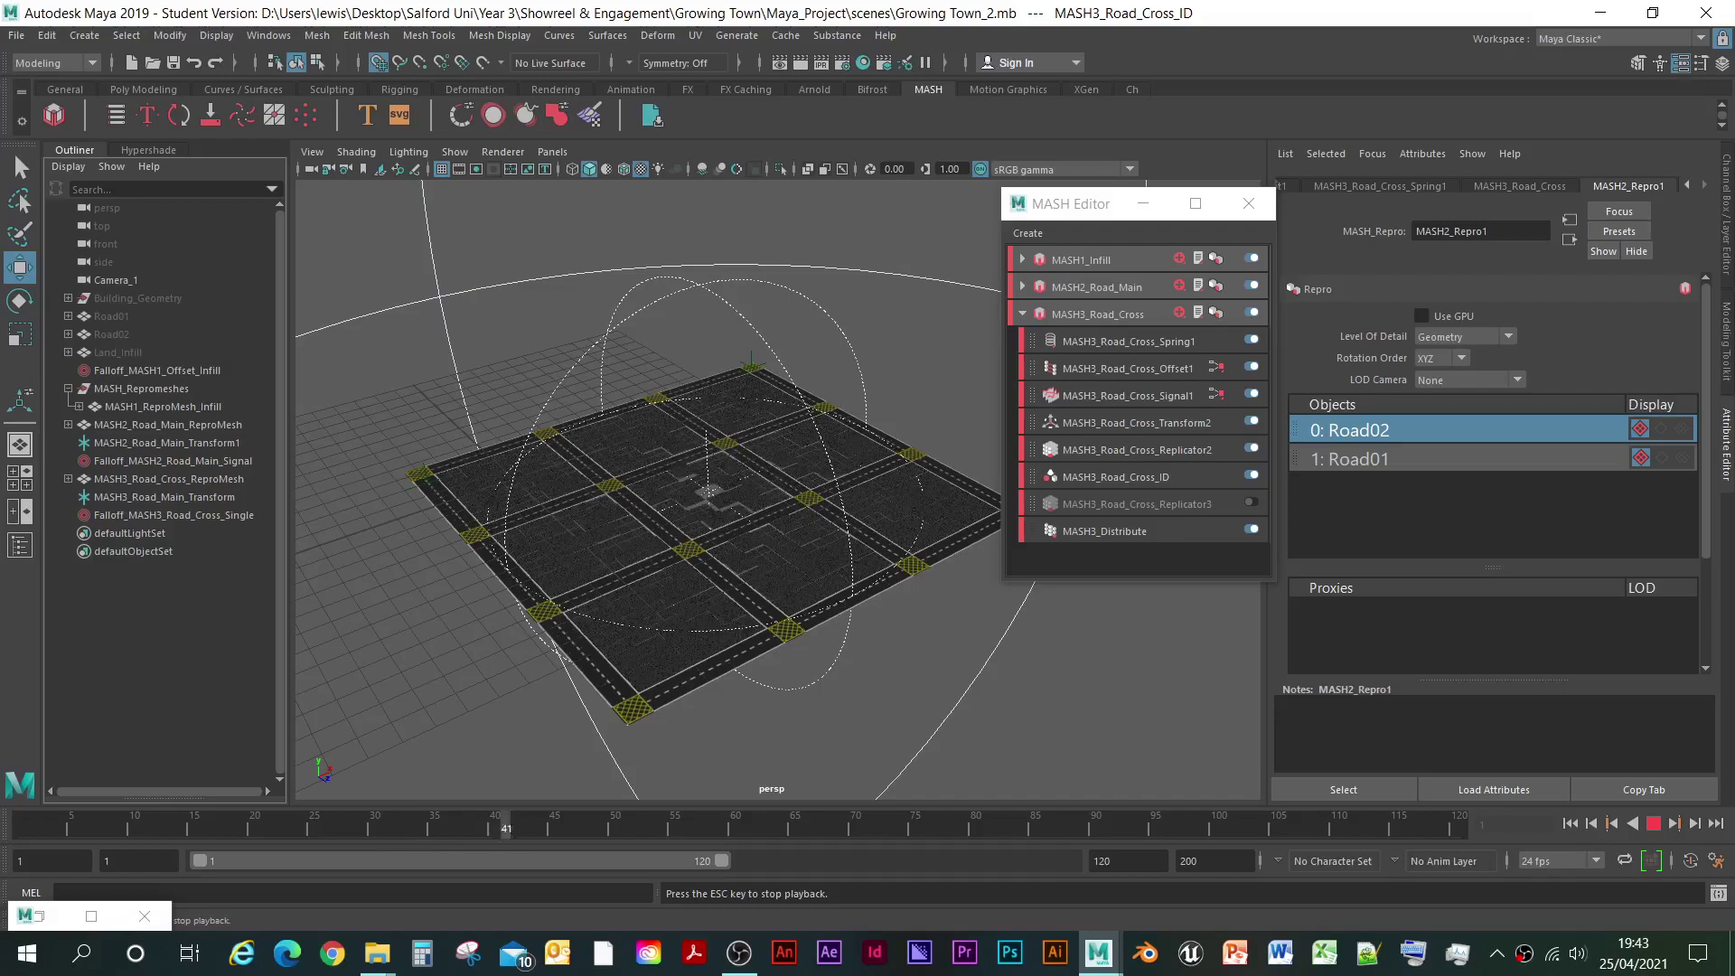
{"action": "key", "text": "Escape"}
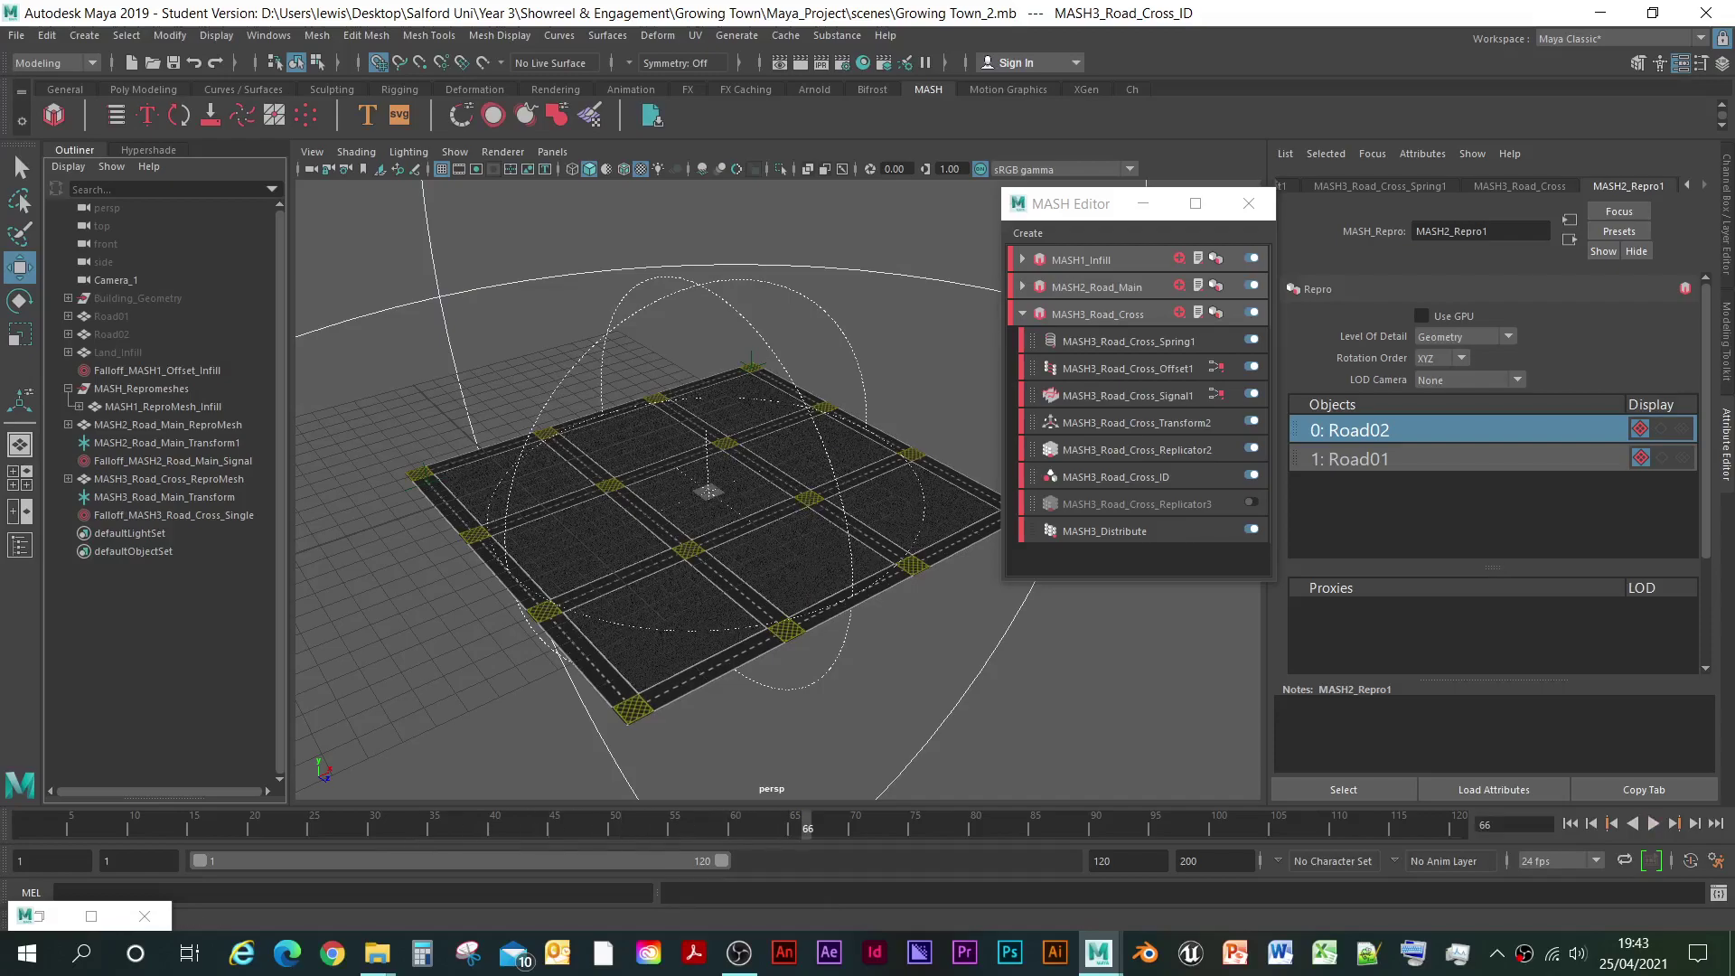